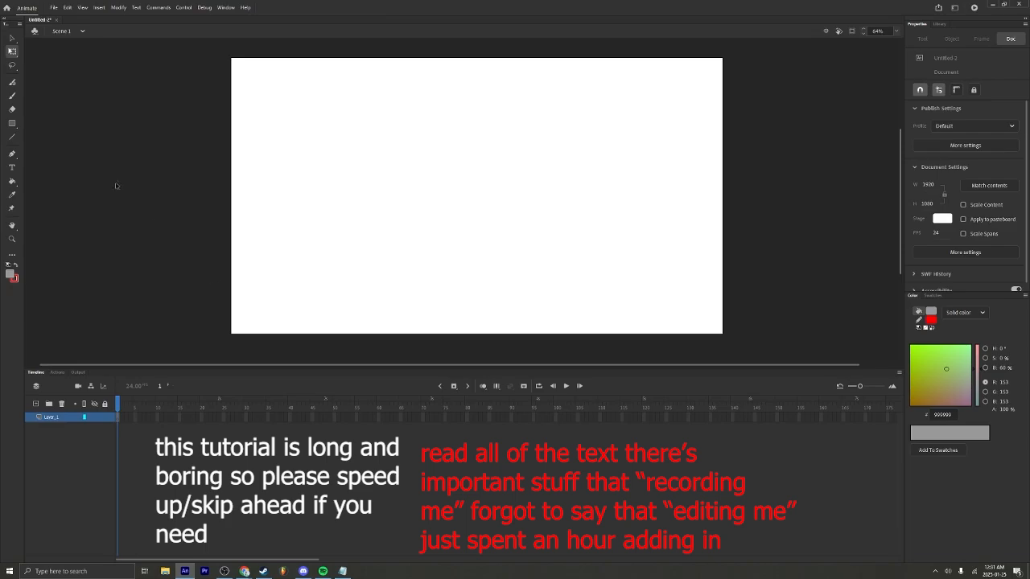
Set the document's stage background color to a medium-dark gray.
left_click(13, 167)
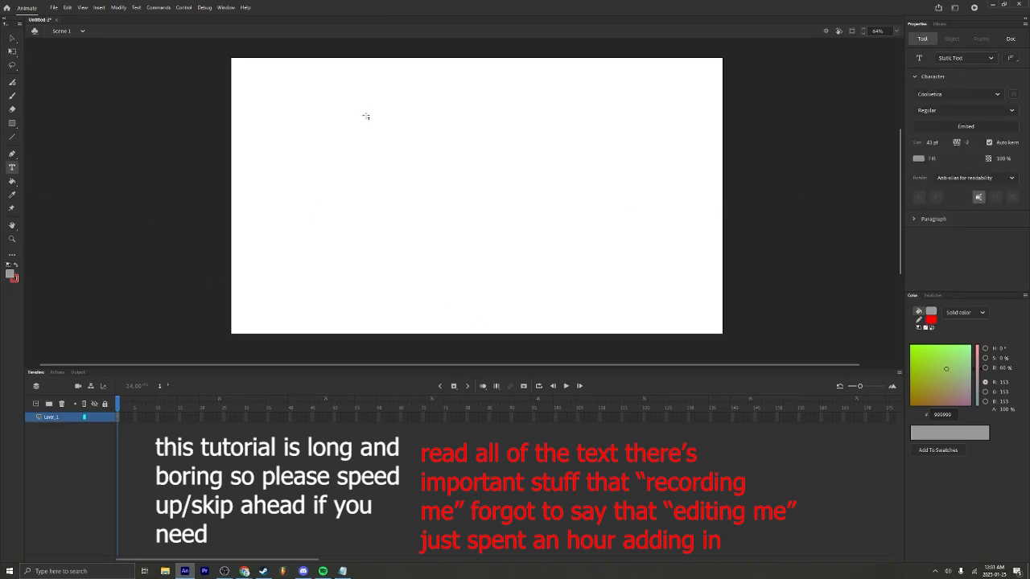
key("q")
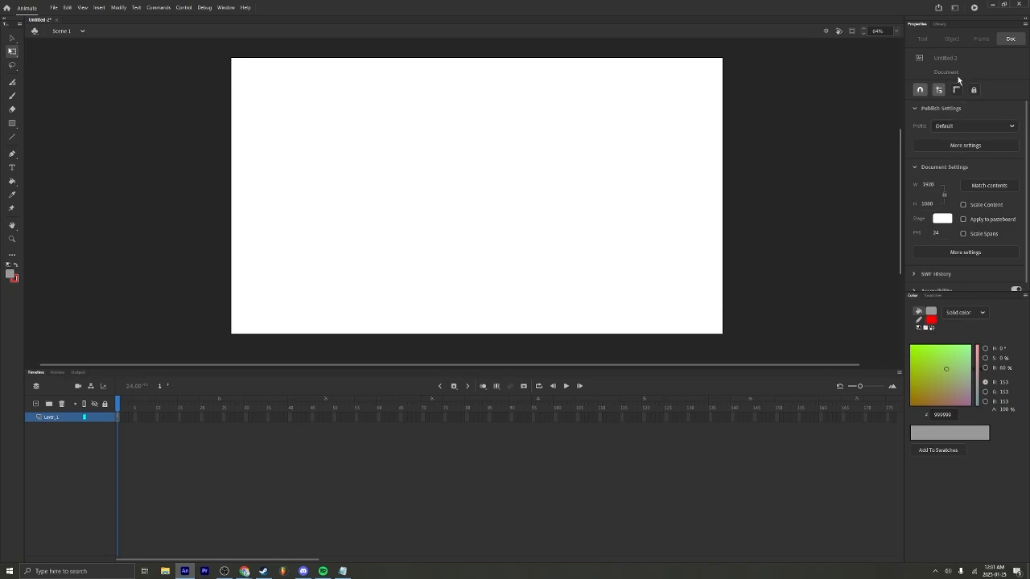
left_click(945, 220)
left_click(819, 250)
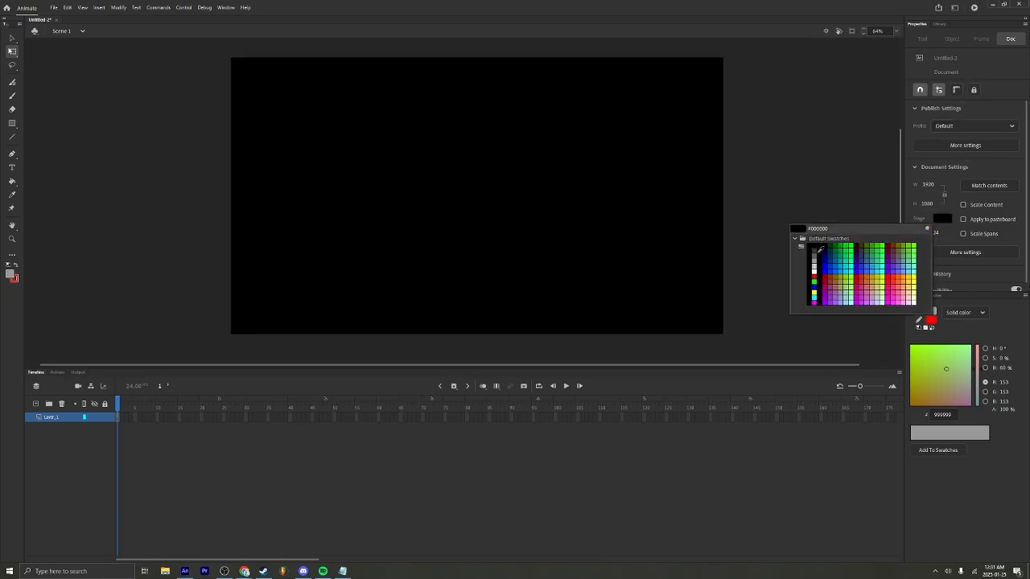
left_click(815, 256)
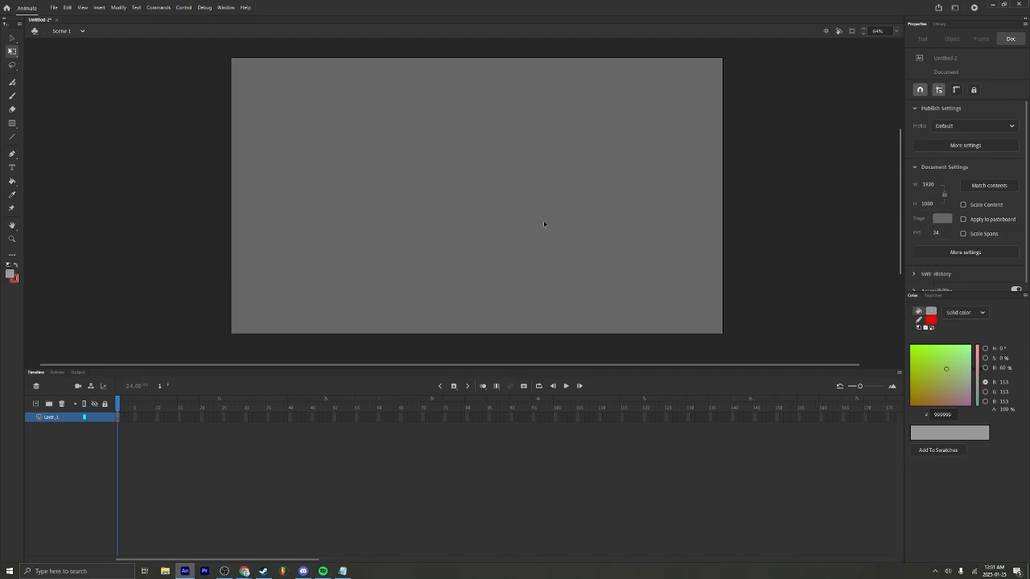
Add a static text object reading "brashfoil7" near the middle of the stage.
scroll(428, 192, "up", 1)
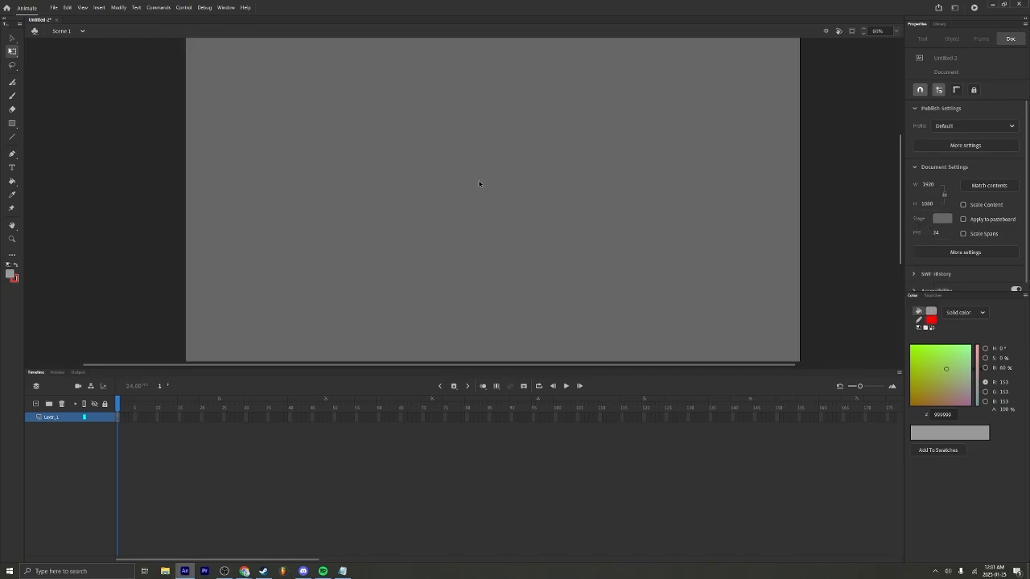
left_click(11, 168)
scroll(537, 195, "up", 2)
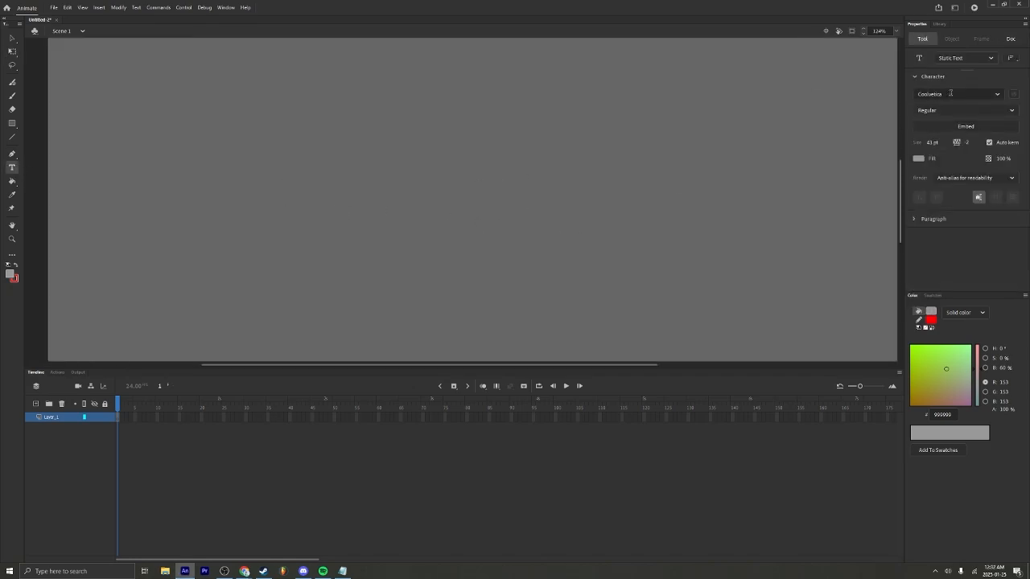
left_click(377, 203)
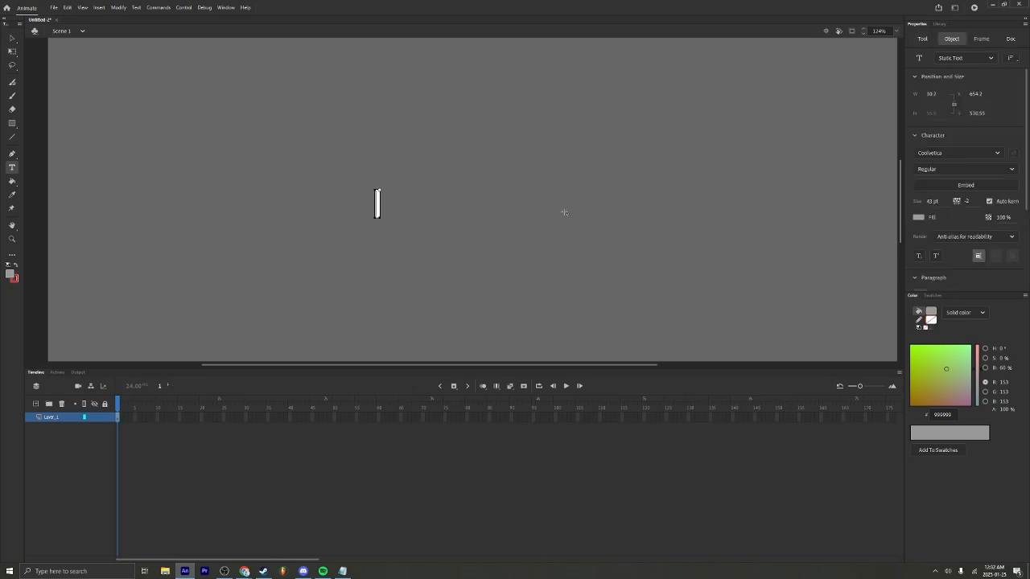
type("br")
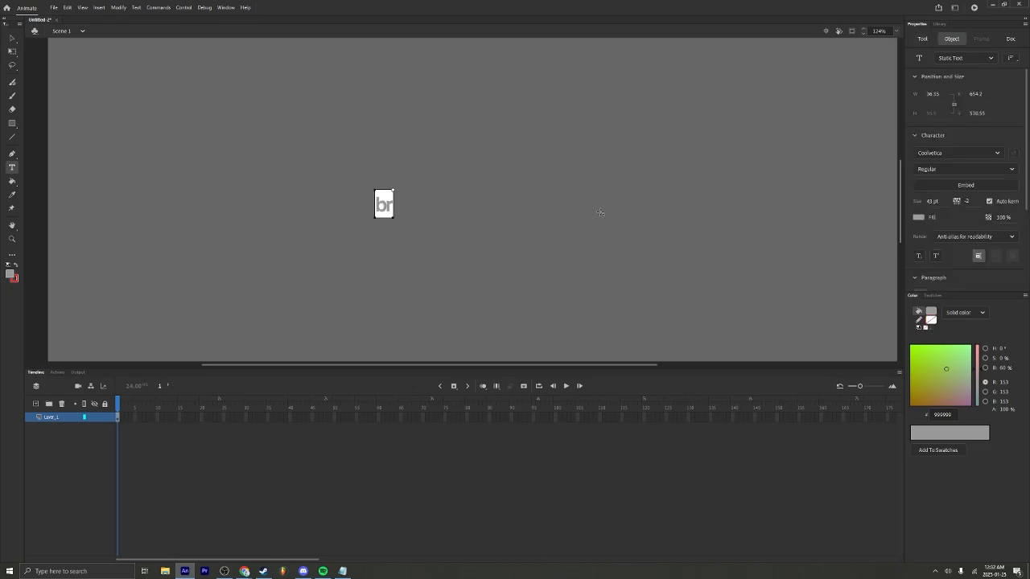
type("ashfoil7")
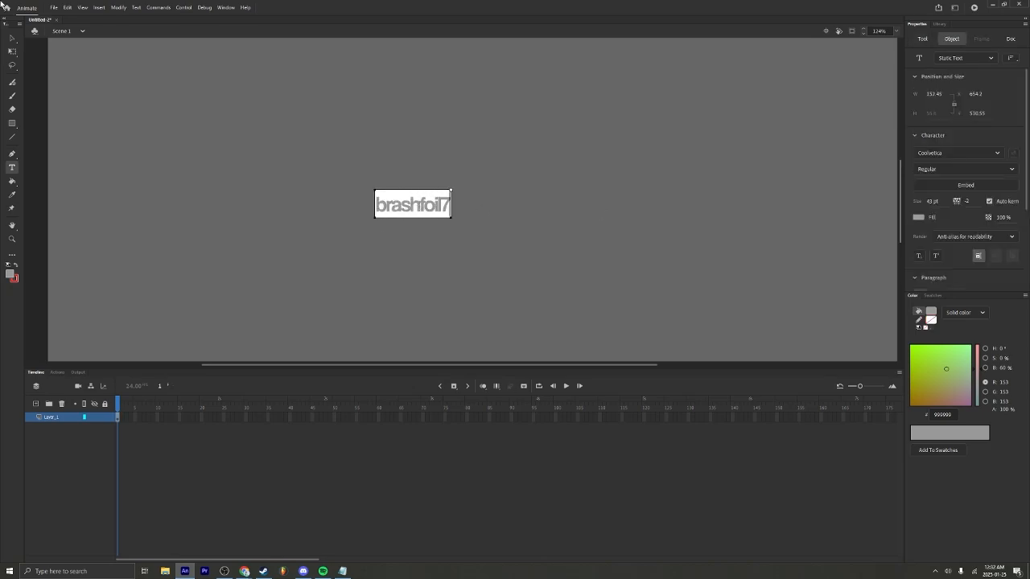
Set the letter spacing of the "brashfoil7" text to 0.
left_click(12, 51)
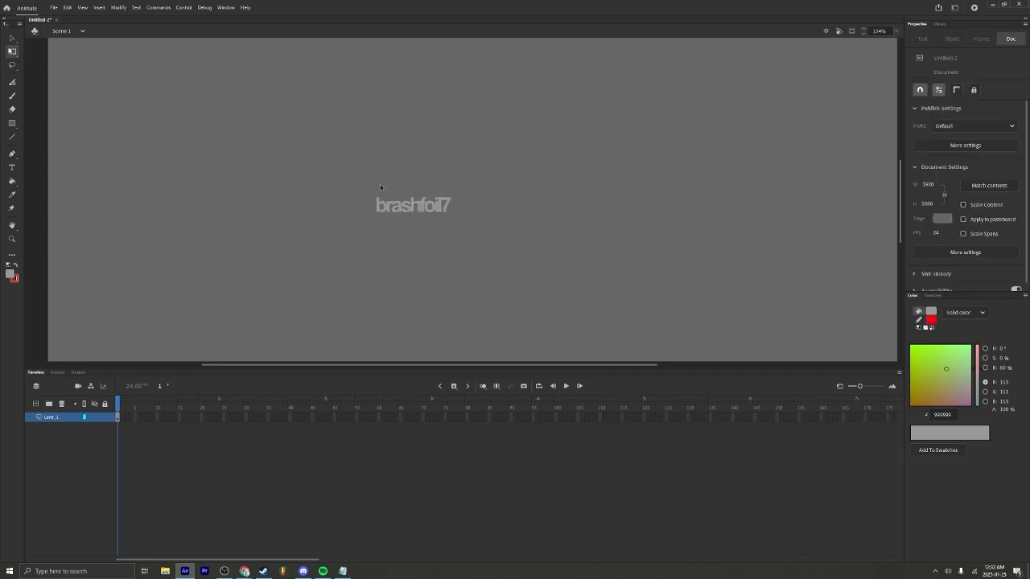
scroll(380, 185, "up", 5)
scroll(402, 265, "up", 1)
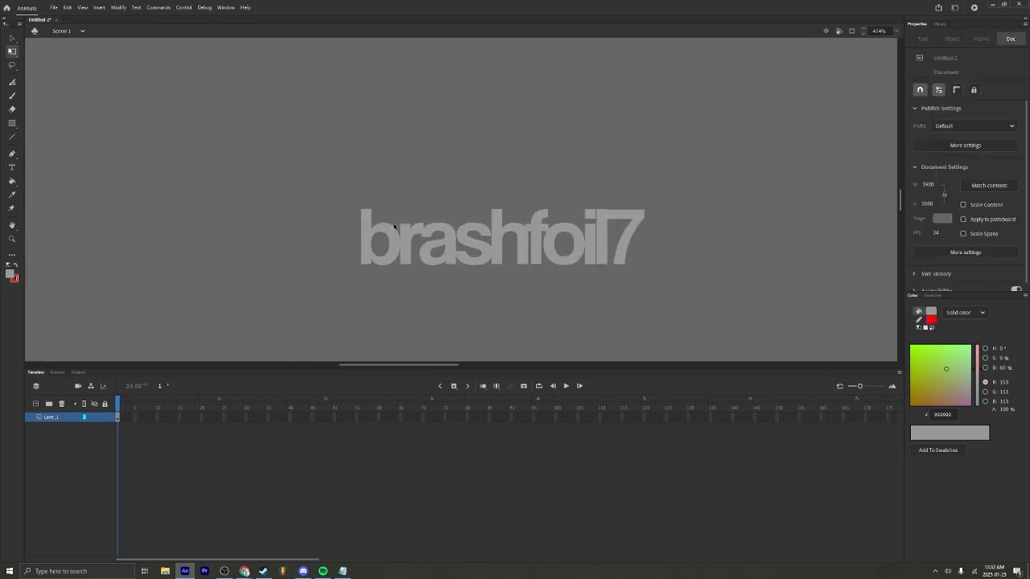
left_click(524, 236)
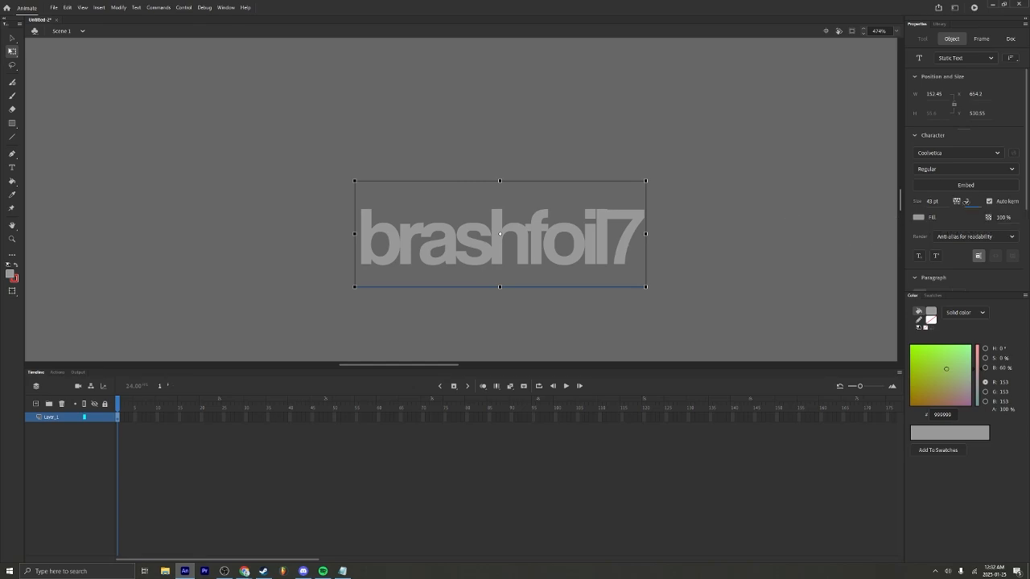
left_click_drag(966, 202, 970, 202)
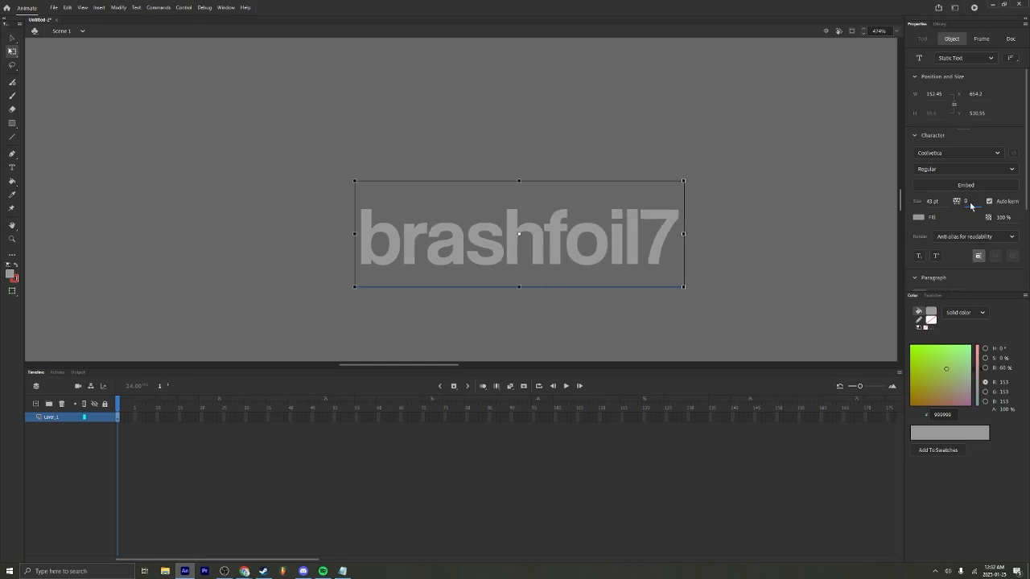
left_click(417, 177)
scroll(391, 193, "down", 6)
scroll(425, 195, "down", 5)
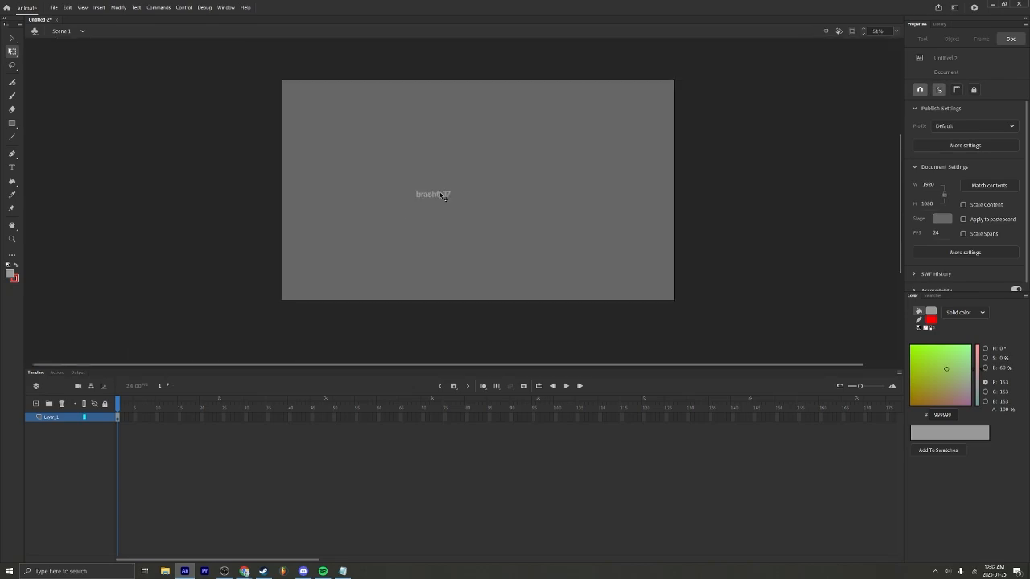
scroll(380, 206, "up", 10)
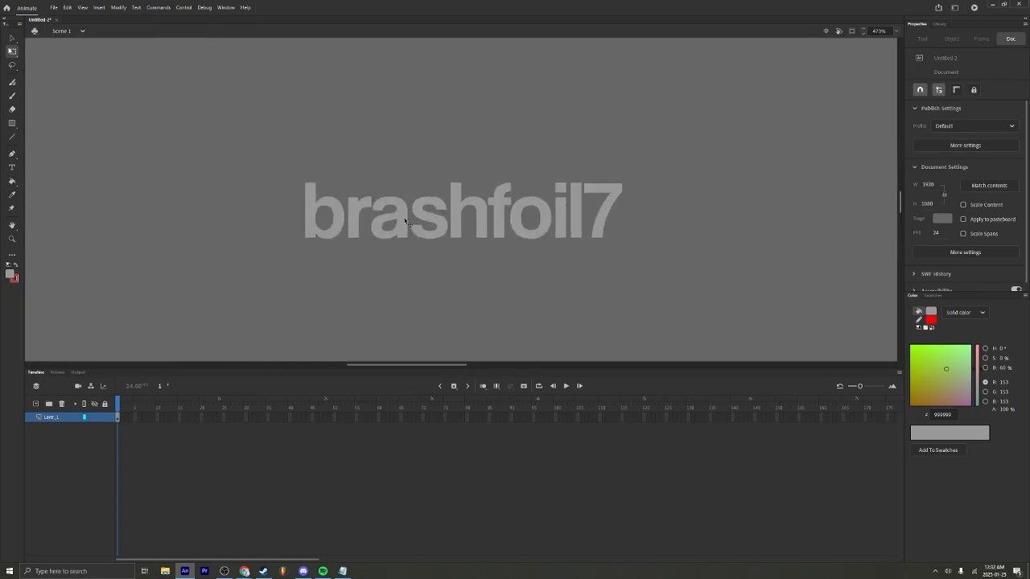
Convert the text to a graphic symbol with its default name and open the symbol for editing.
left_click(406, 222)
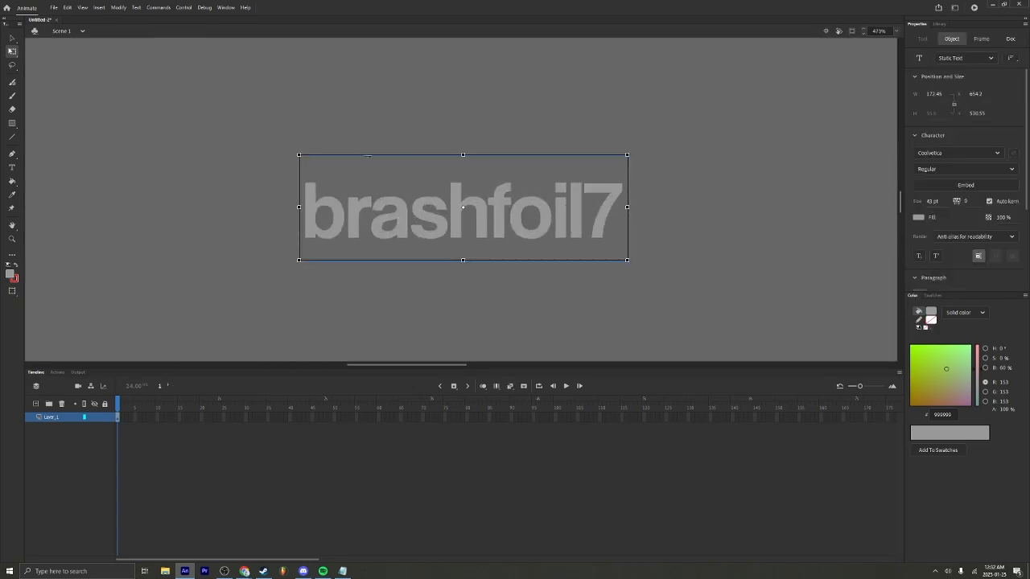
left_click(387, 241)
left_click(402, 222)
key("F8")
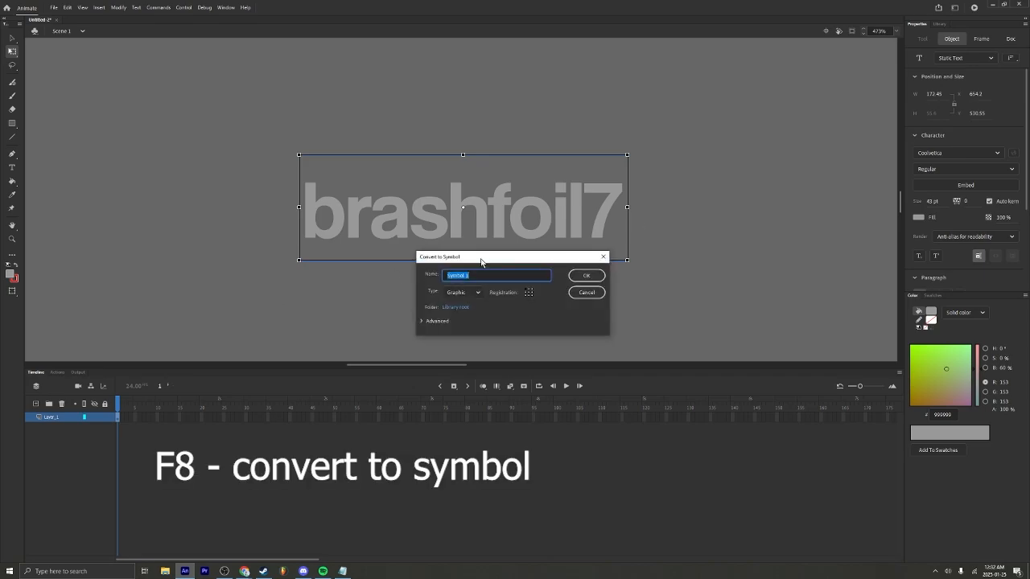
left_click_drag(484, 260, 431, 258)
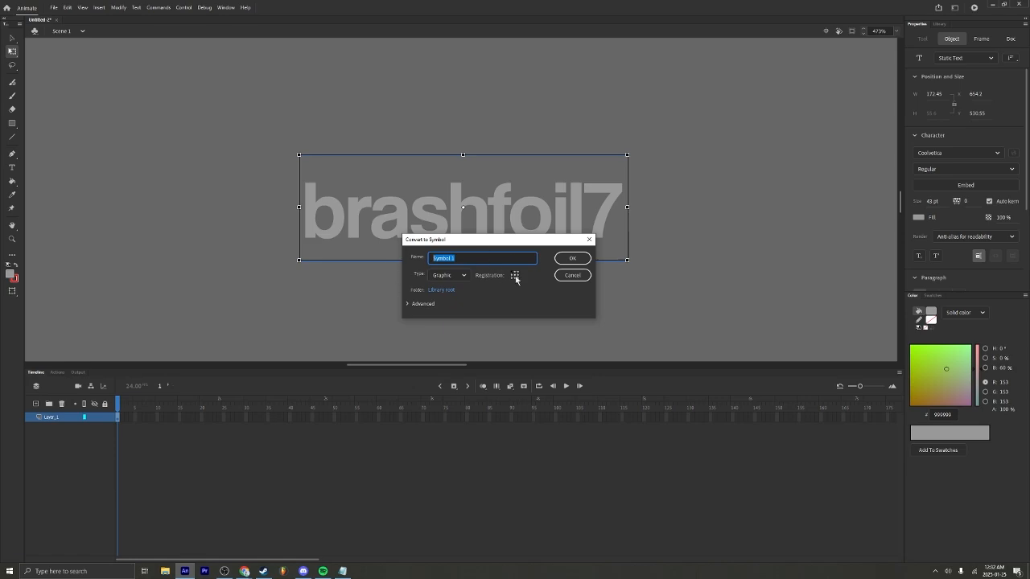
left_click(572, 258)
double_click(583, 218)
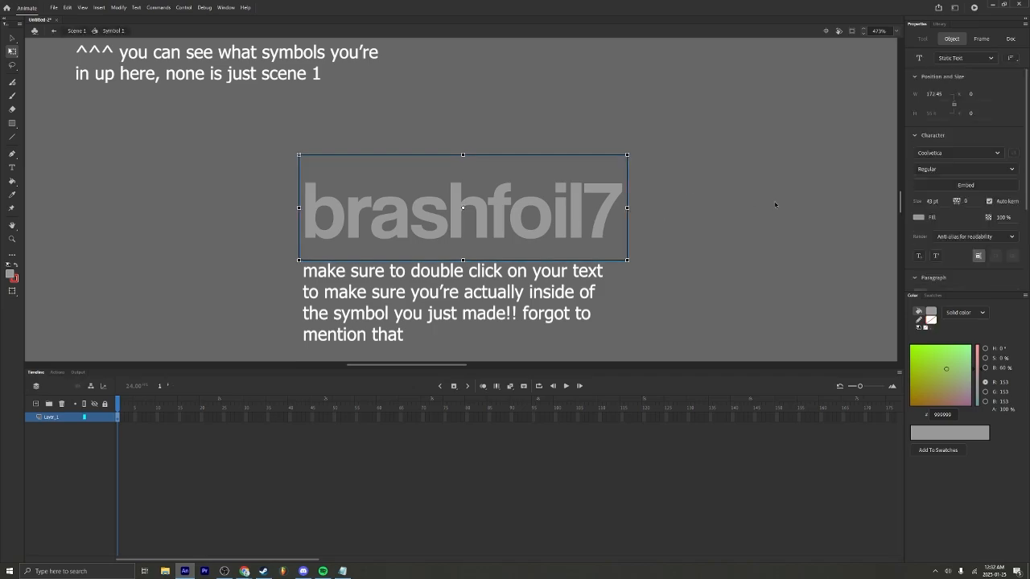
Break the text inside the symbol apart twice, into single letters and down to raw shapes.
left_click(284, 193)
left_click(364, 212)
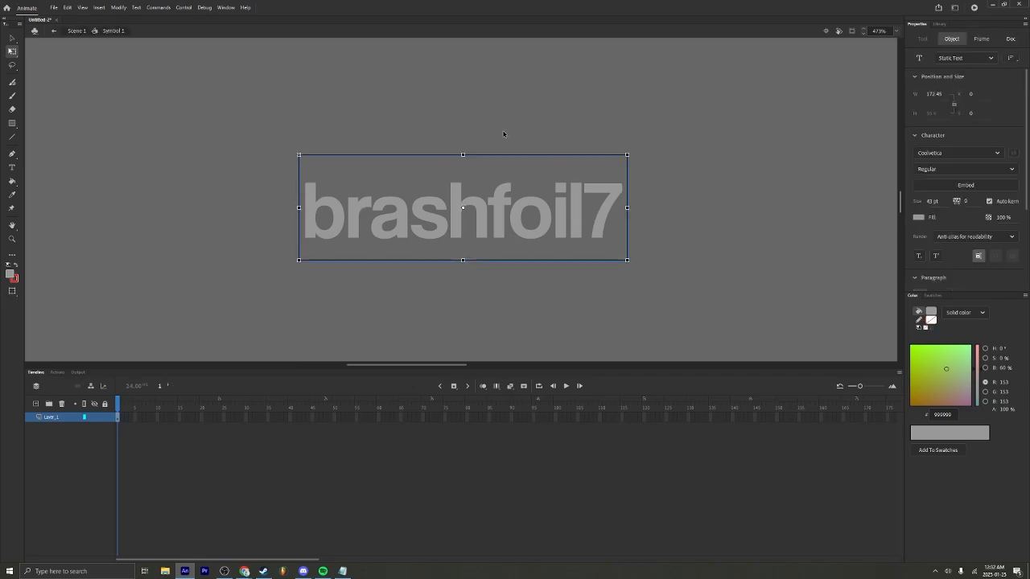
key("ctrl+b")
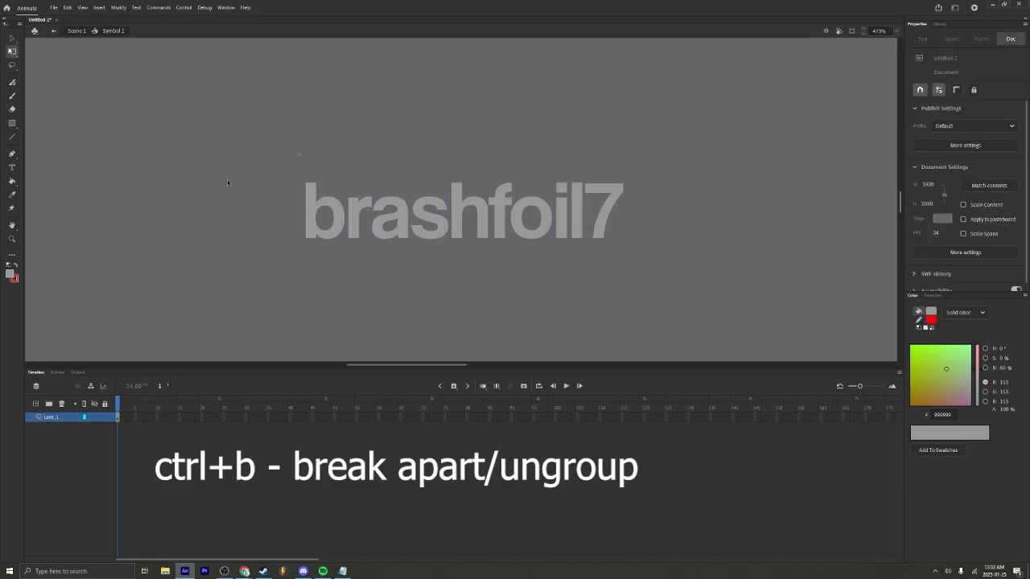
left_click_drag(227, 178, 694, 237)
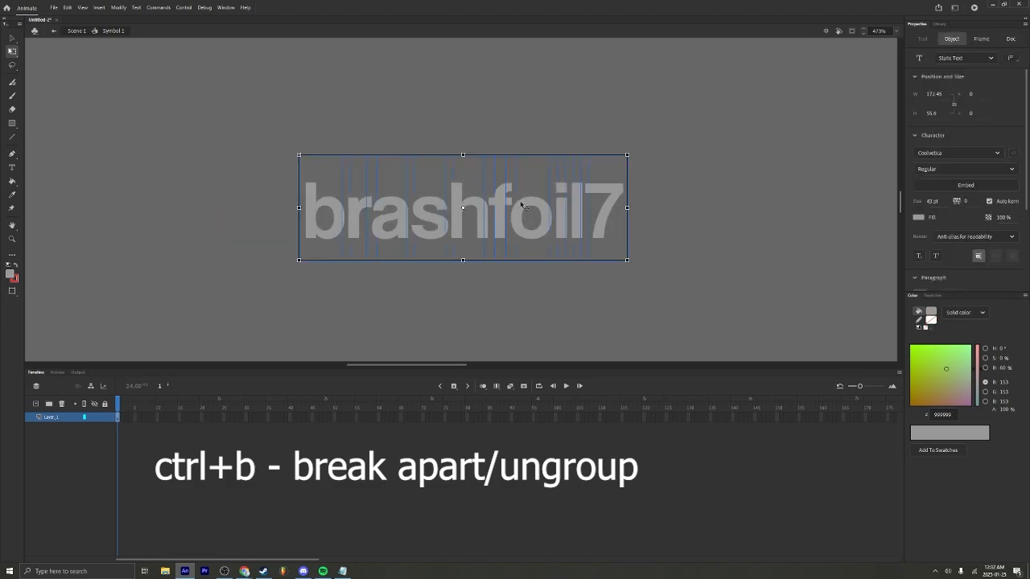
key("ctrl+b")
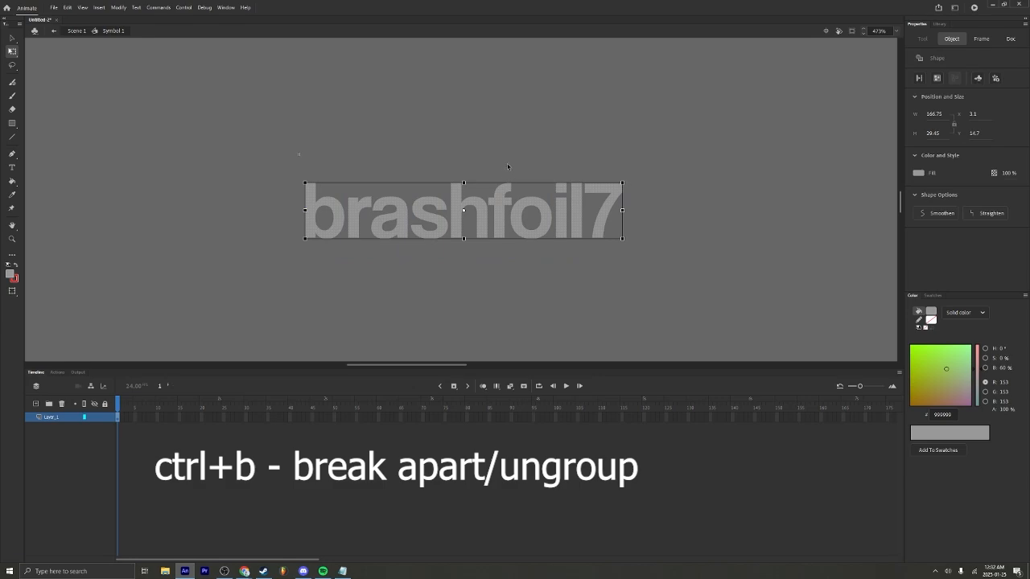
left_click(507, 166)
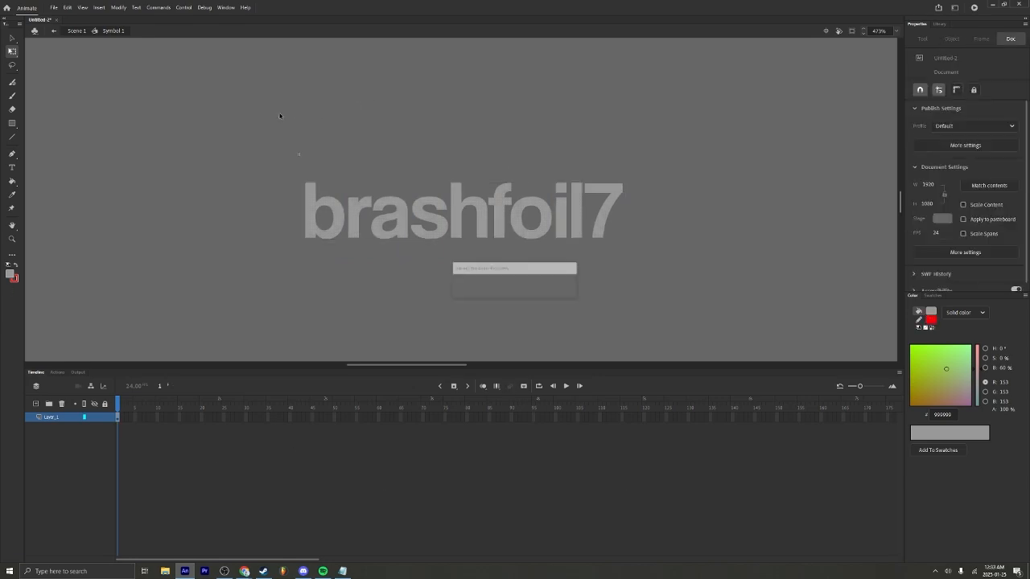
Copy all letter shapes and paste them in place on a new layer positioned beneath Layer_1.
left_click_drag(273, 124, 667, 254)
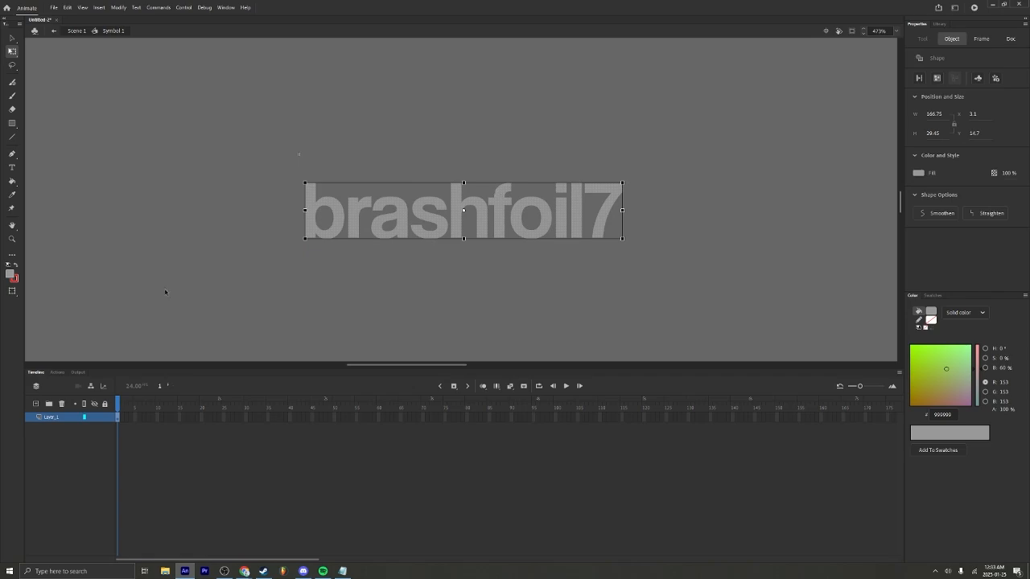
left_click(36, 404)
left_click_drag(76, 427, 61, 449)
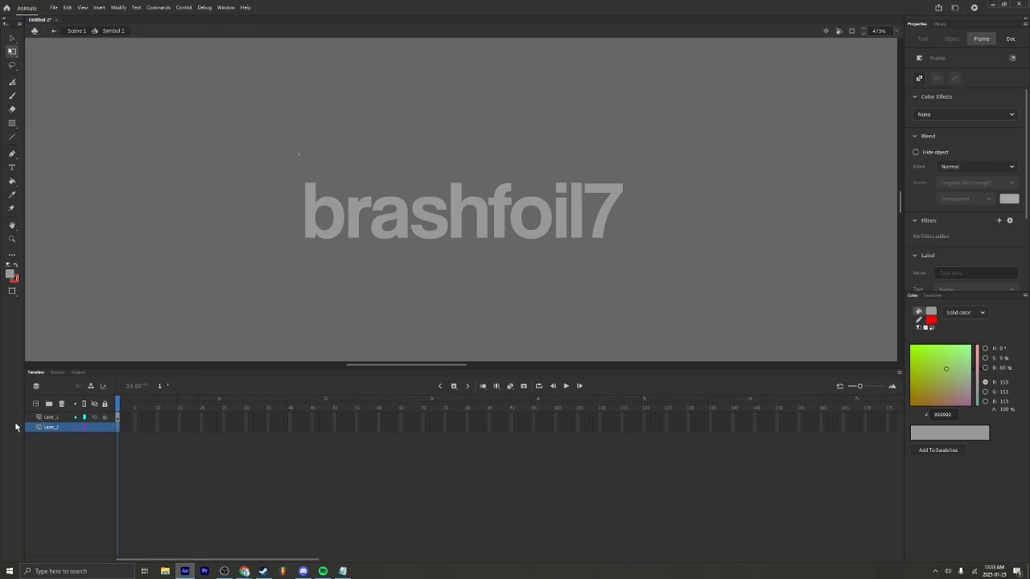
left_click(453, 237)
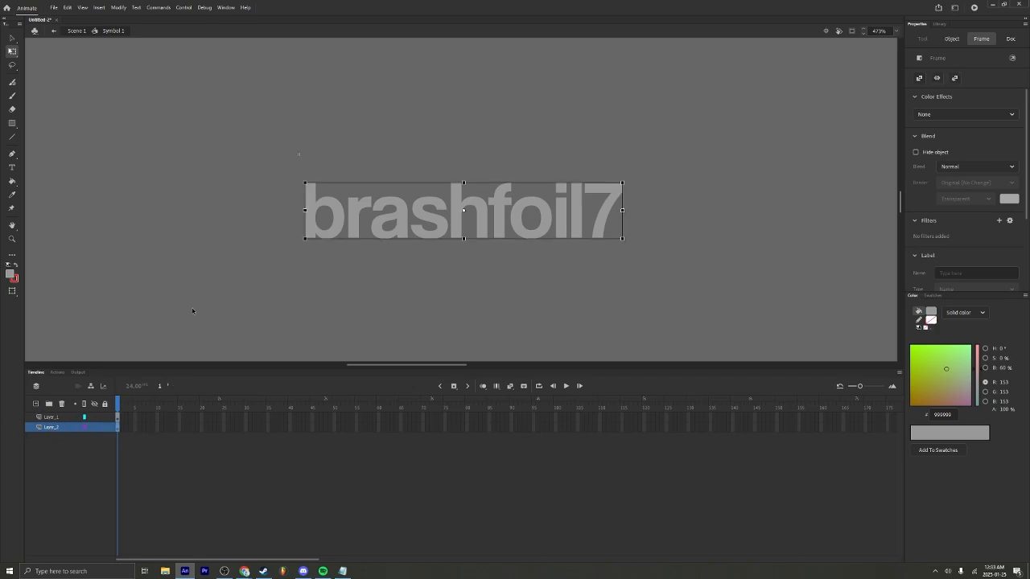
Fill the letter copy on the lower layer with black.
left_click(931, 313)
left_click(807, 338)
left_click(799, 276)
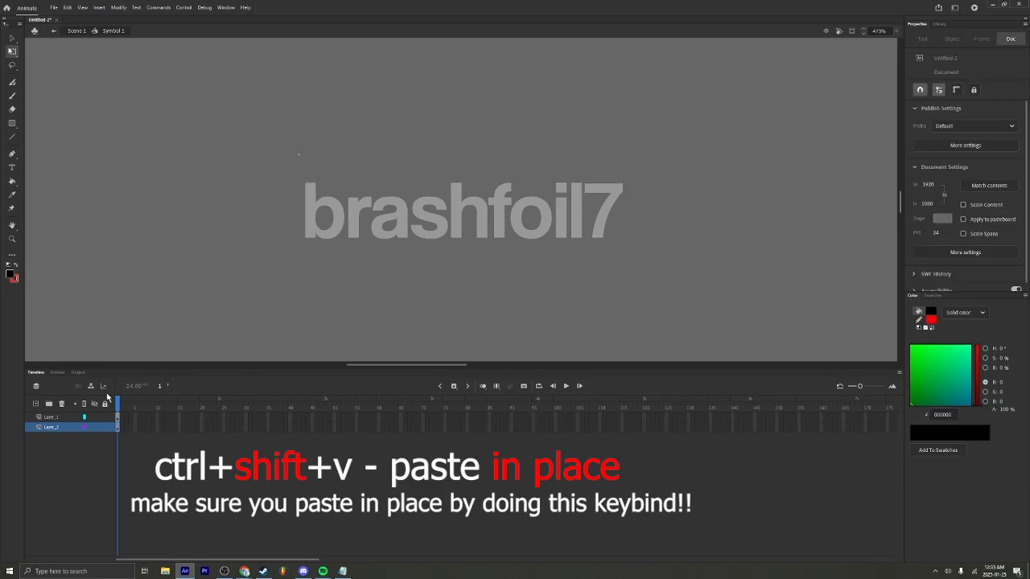
Fill the letters on Layer_1 with white and hide that layer.
left_click(58, 420)
left_click(931, 313)
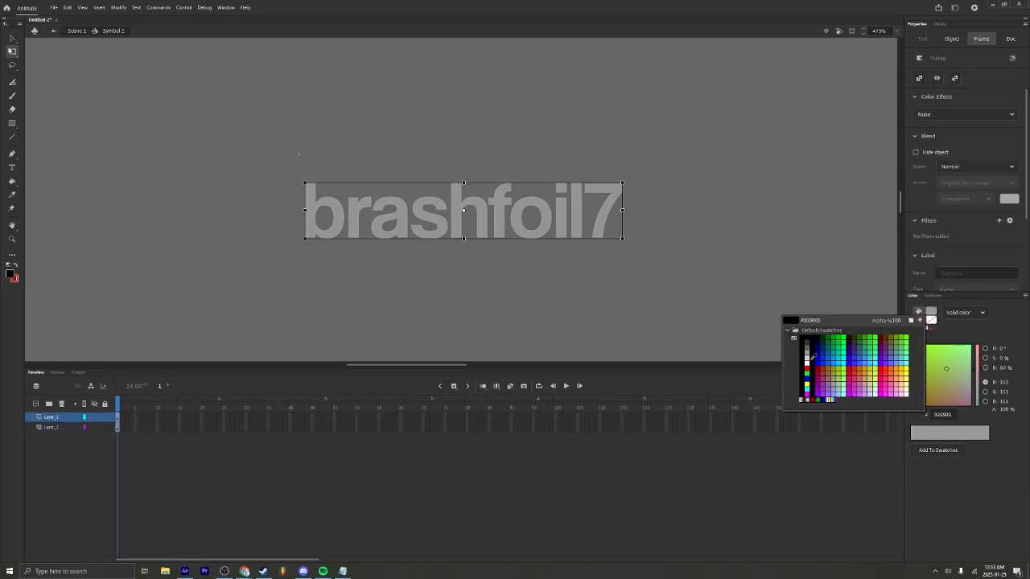
left_click(808, 359)
left_click(708, 310)
left_click(95, 418)
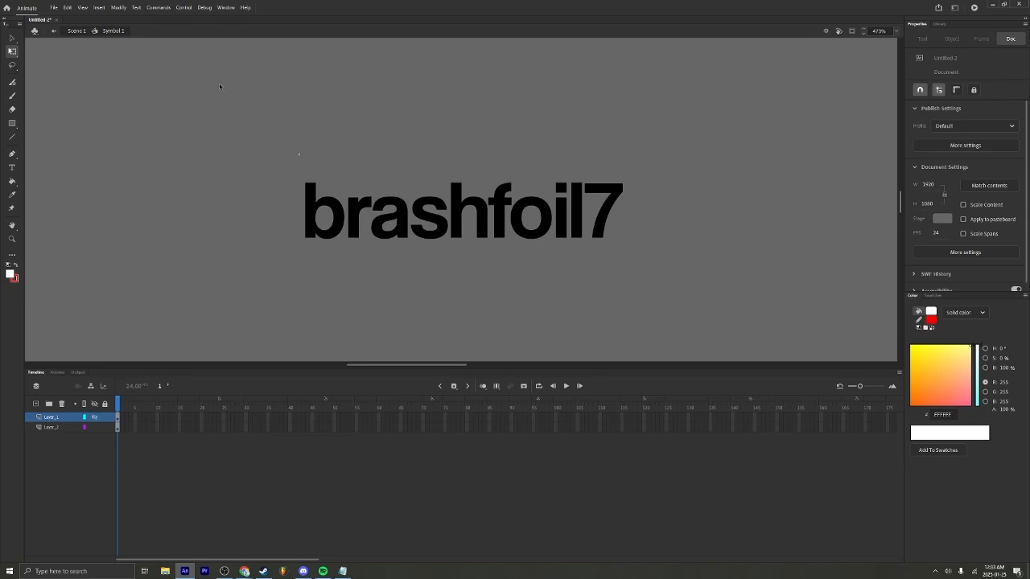
Expand the fill of all the black letters by 5 px.
left_click_drag(273, 131, 661, 281)
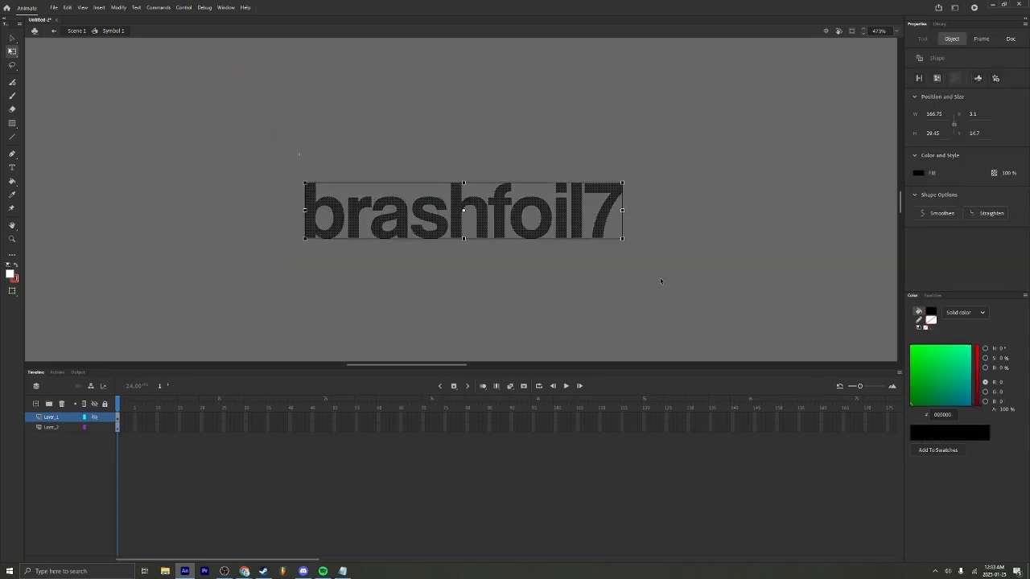
left_click(120, 8)
mouse_move(133, 84)
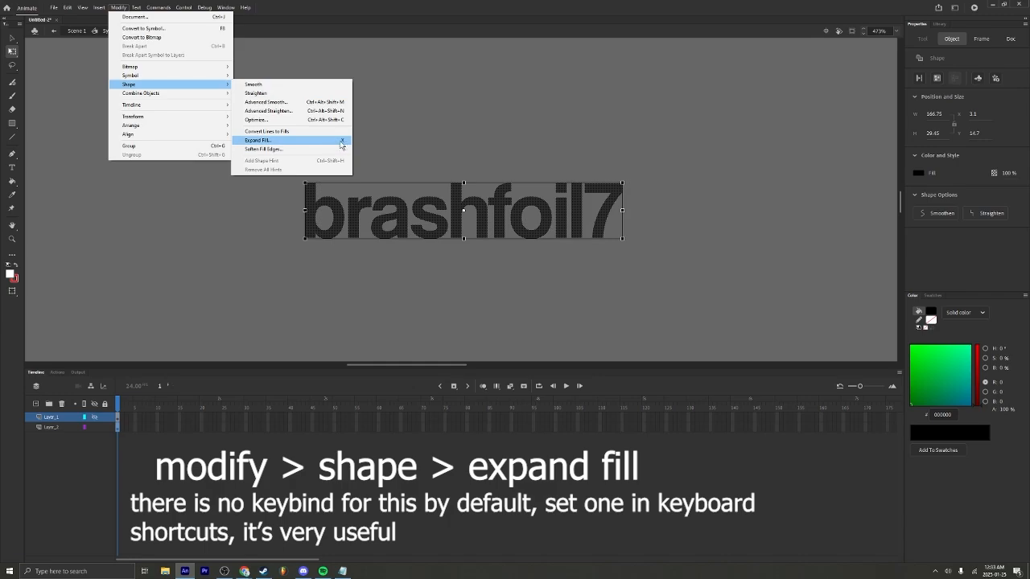
left_click(266, 141)
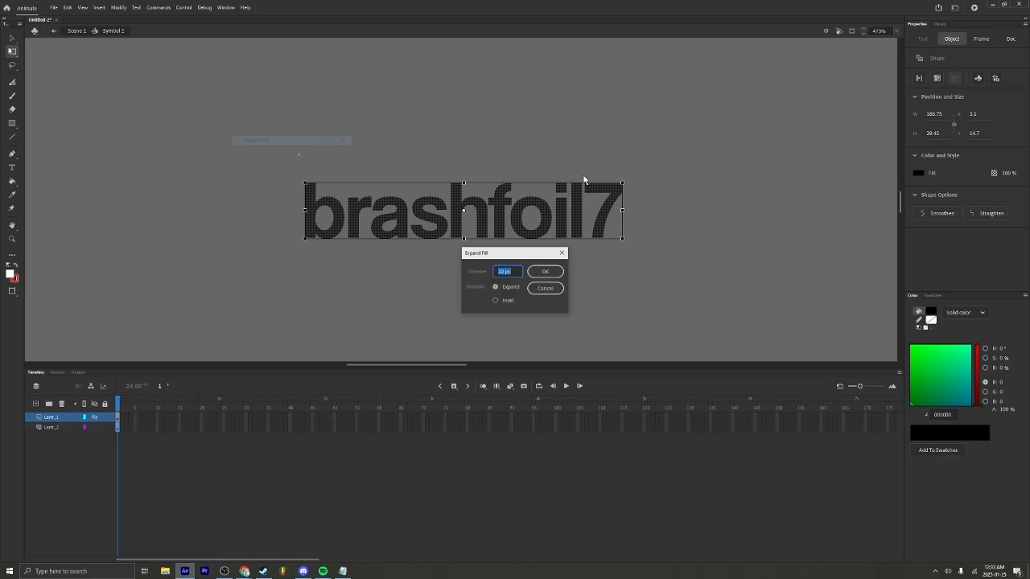
left_click(513, 271)
double_click(512, 271)
type("5")
left_click(552, 272)
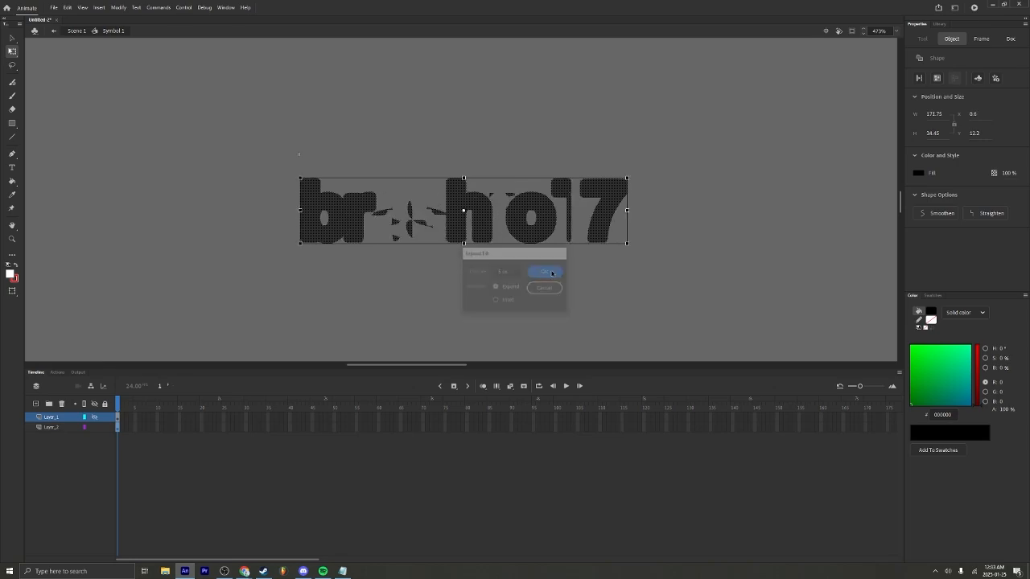
left_click(556, 277)
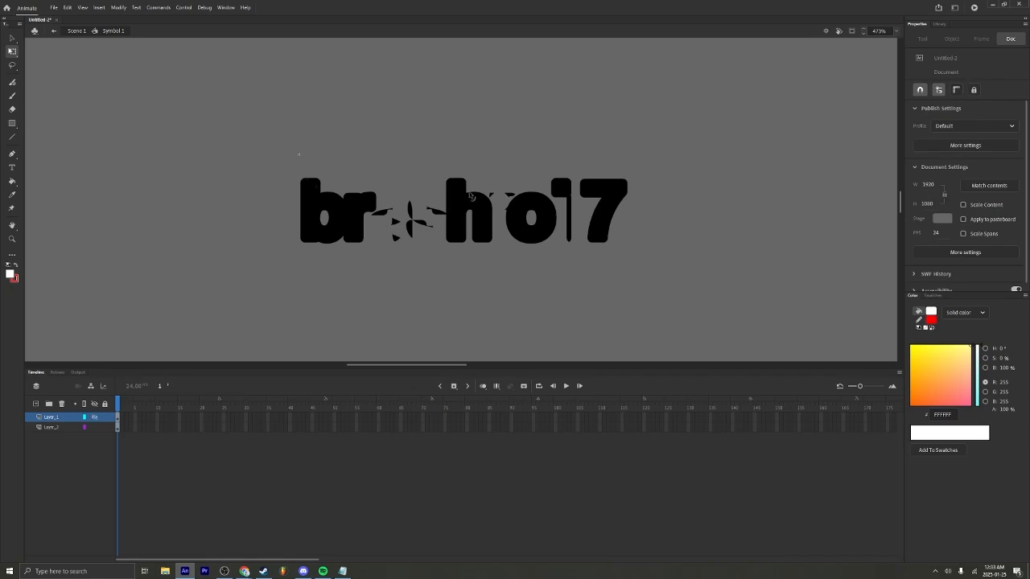
Undo the last fill expansion and expand the fill of all black letters by 2 px instead.
key("ctrl+z")
key("ctrl+z")
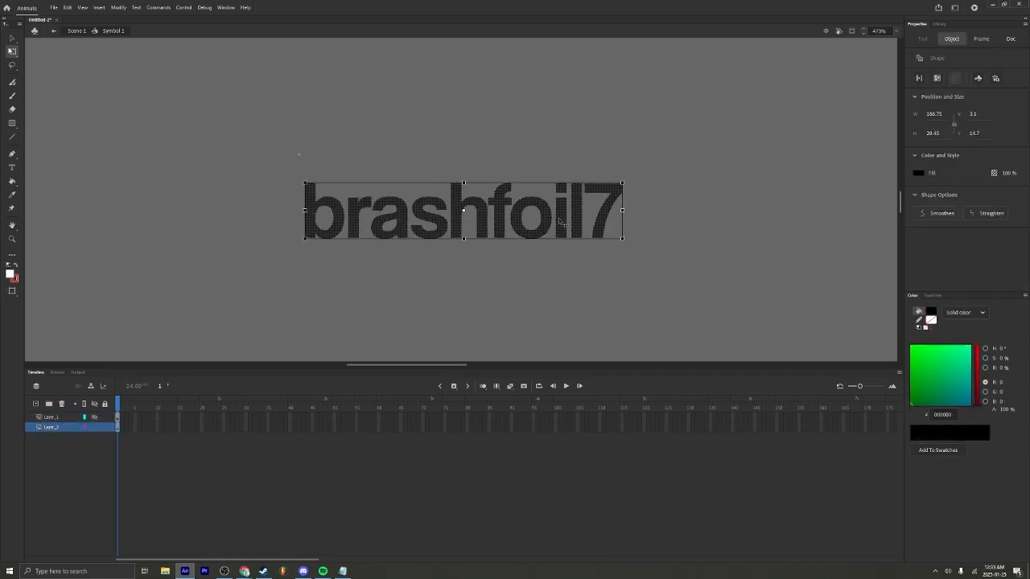
key("ctrl+shift+e")
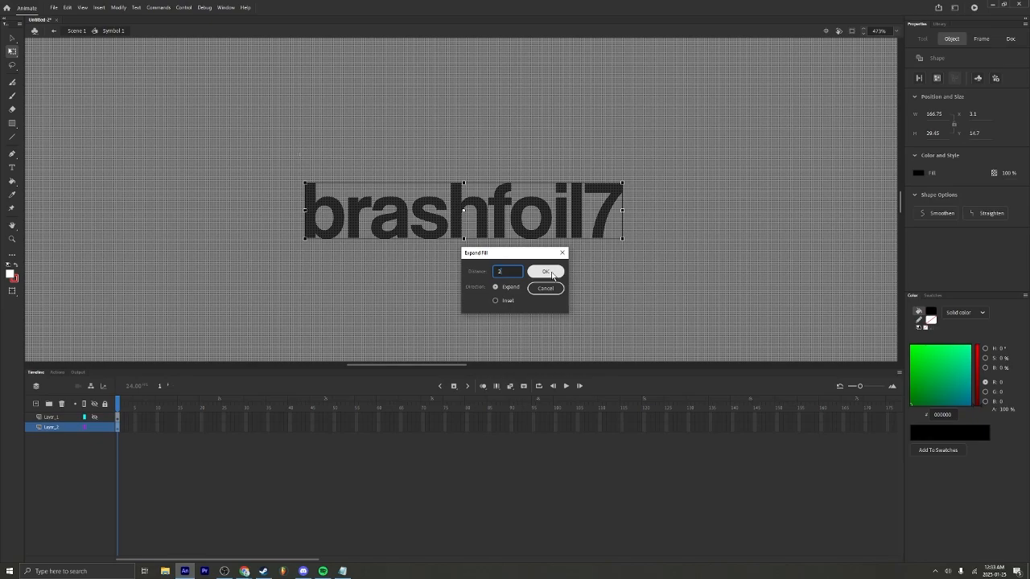
left_click(553, 276)
left_click(514, 249)
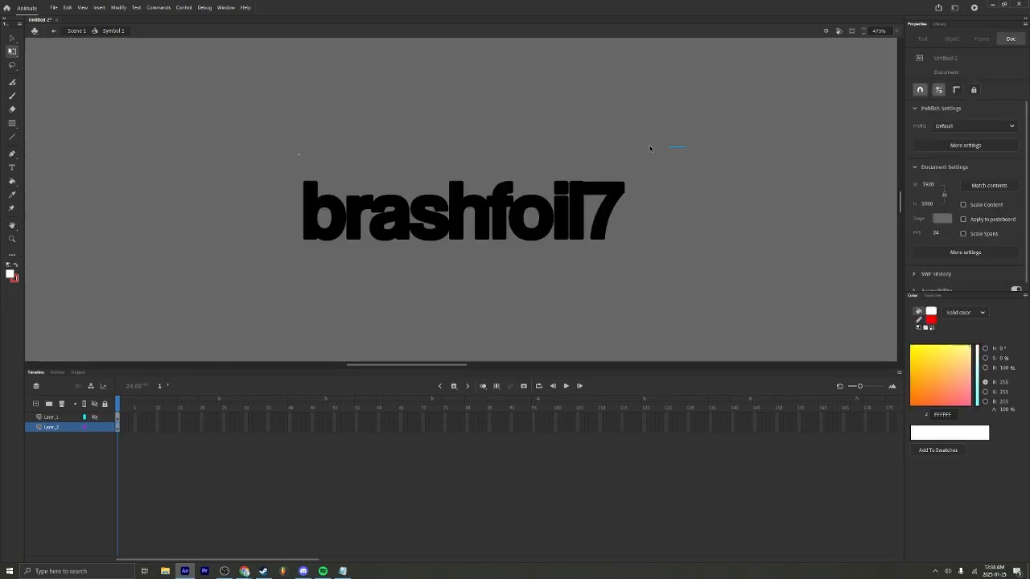
Try to expand the fill of all black letters by a further 2 px, and undo it.
left_click_drag(685, 146, 179, 288)
key("ctrl+shift+e")
left_click(550, 275)
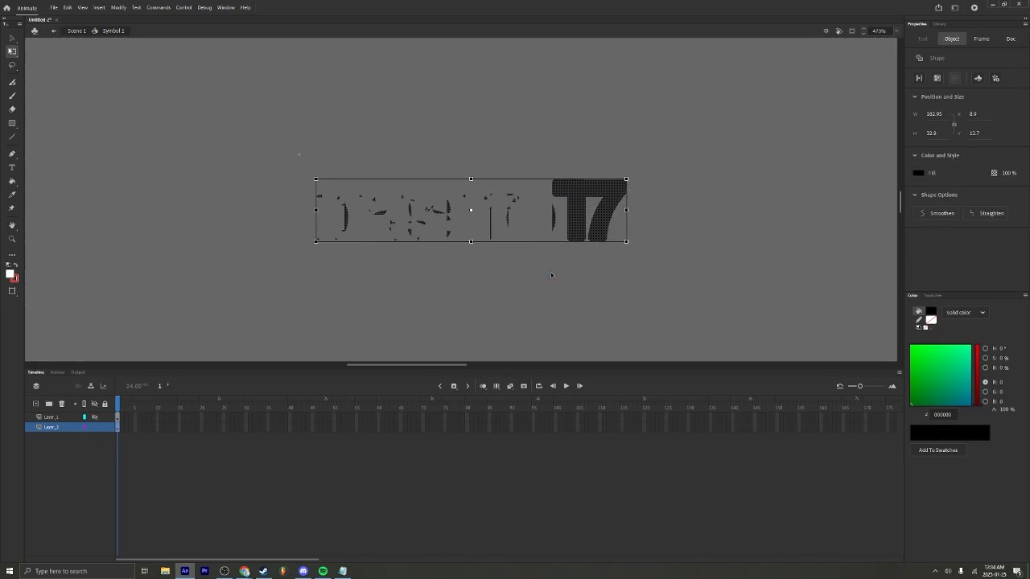
left_click(569, 276)
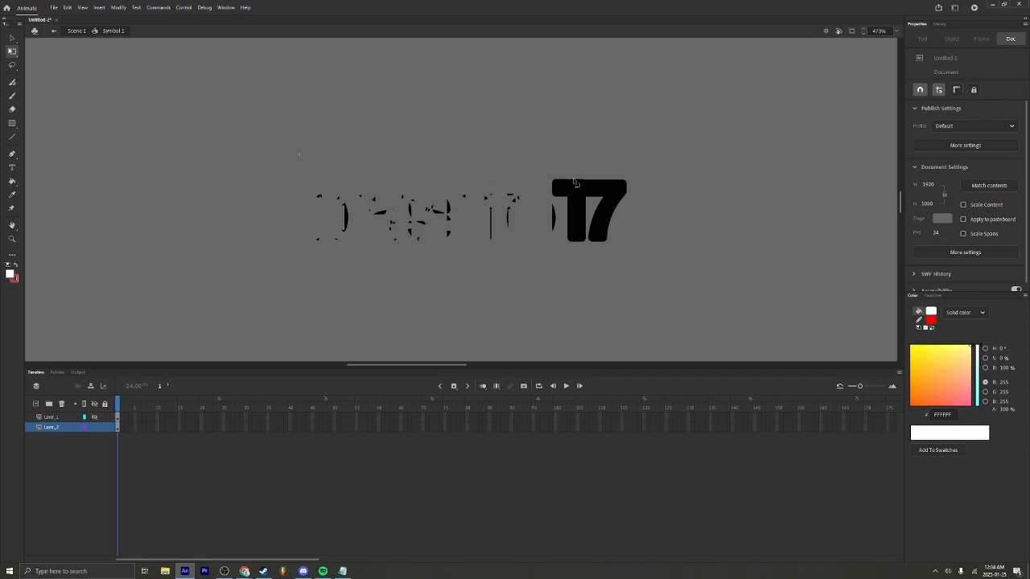
key("ctrl+z")
key("ctrl+z")
left_click(567, 150)
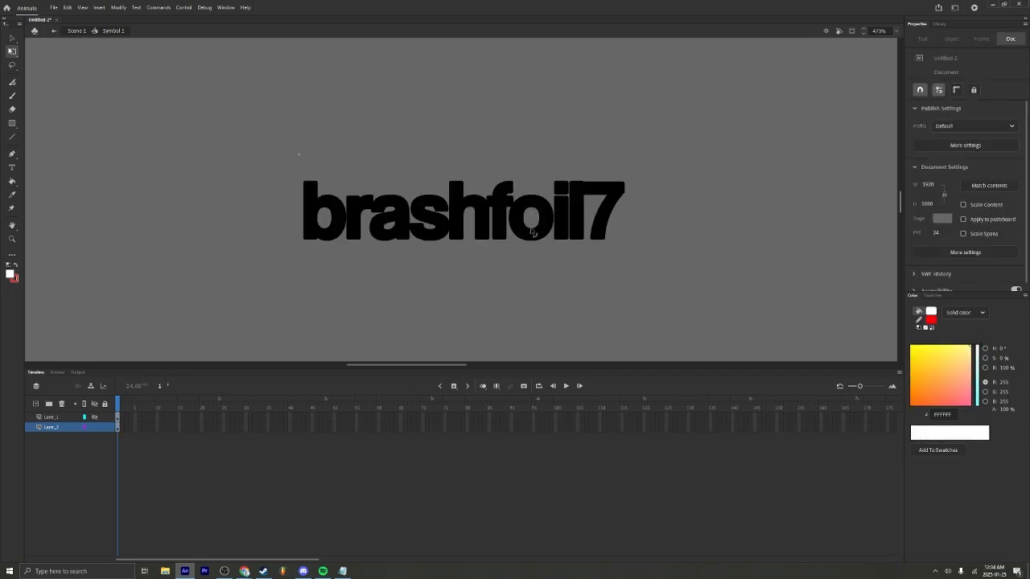
Reselect all black letters, retry the 2 px fill expansion and undo it.
left_click_drag(273, 137, 780, 343)
key("ctrl+shift+e")
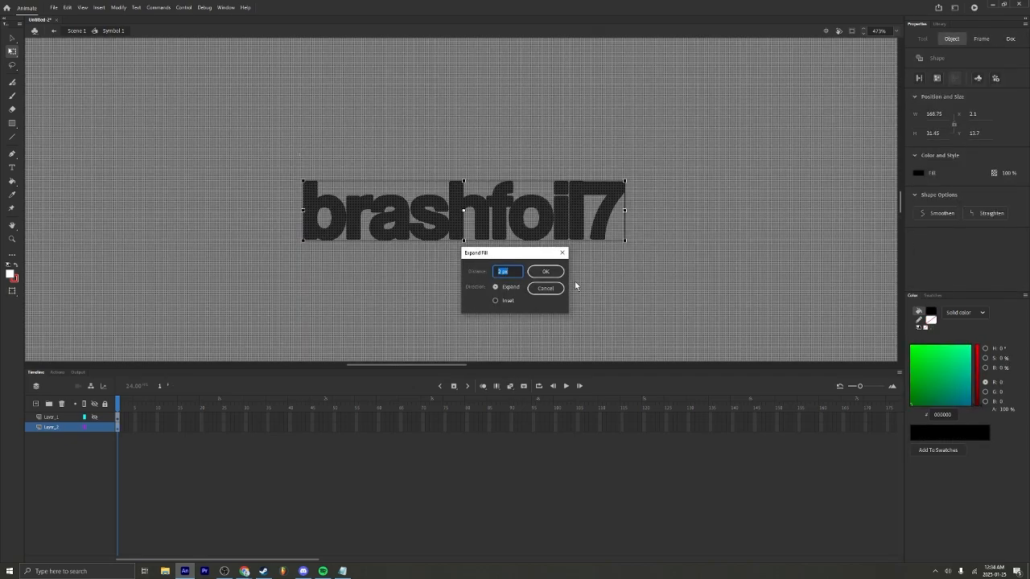
left_click(555, 274)
left_click(630, 280)
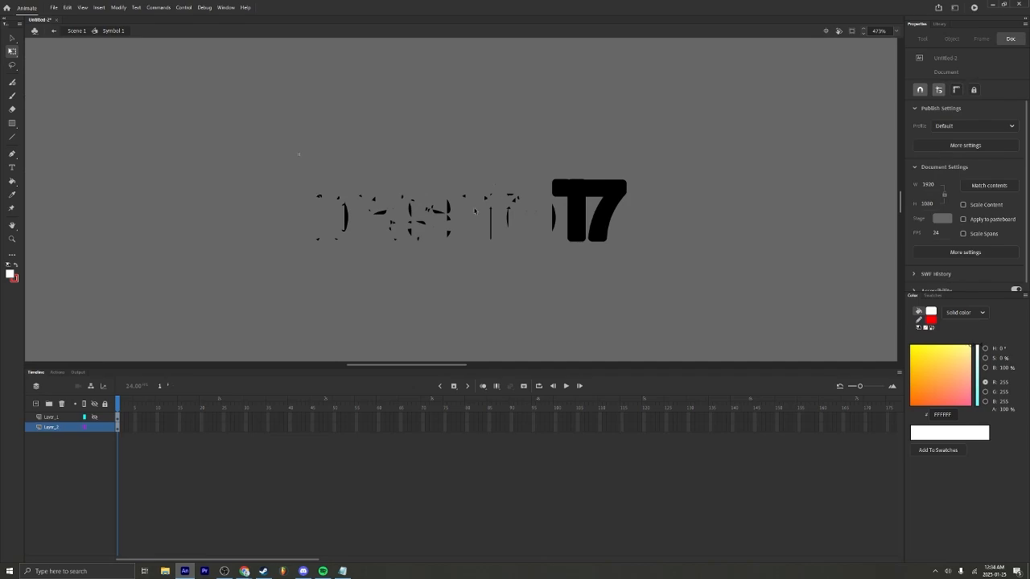
key("ctrl+z")
key("ctrl+z")
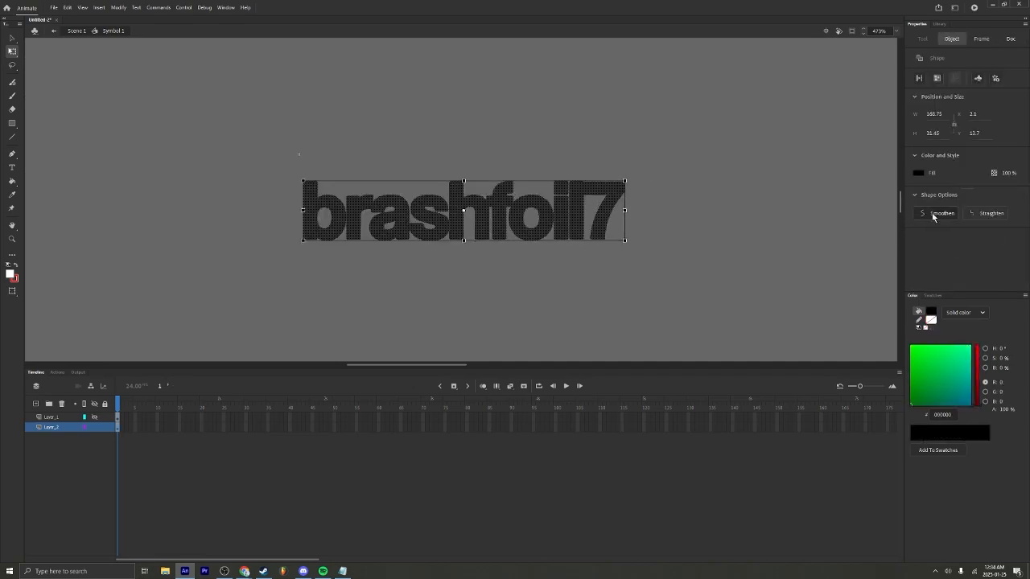
Smoothen the black letter shapes on the lower layer.
left_click(933, 216)
left_click(748, 217)
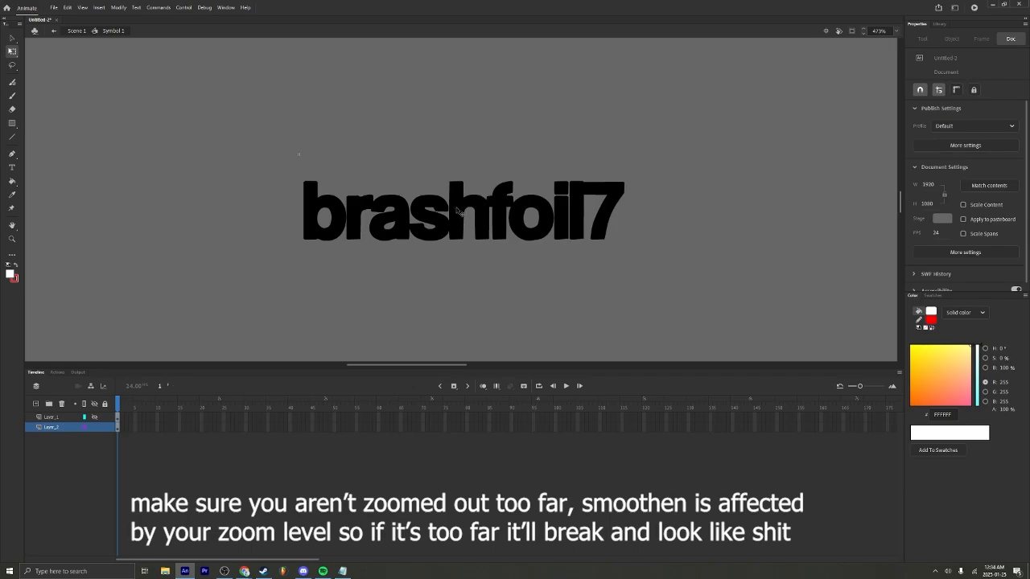
left_click_drag(302, 134, 333, 156)
Try to expand the fill of the smoothened black letters by 2 px, and undo it.
left_click_drag(275, 146, 659, 267)
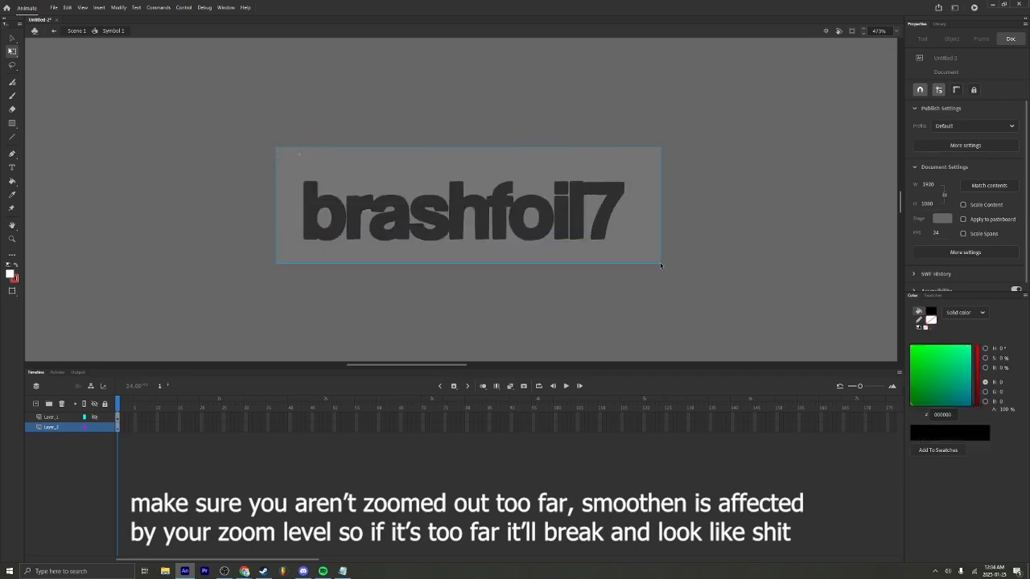
key("ctrl+shift+e")
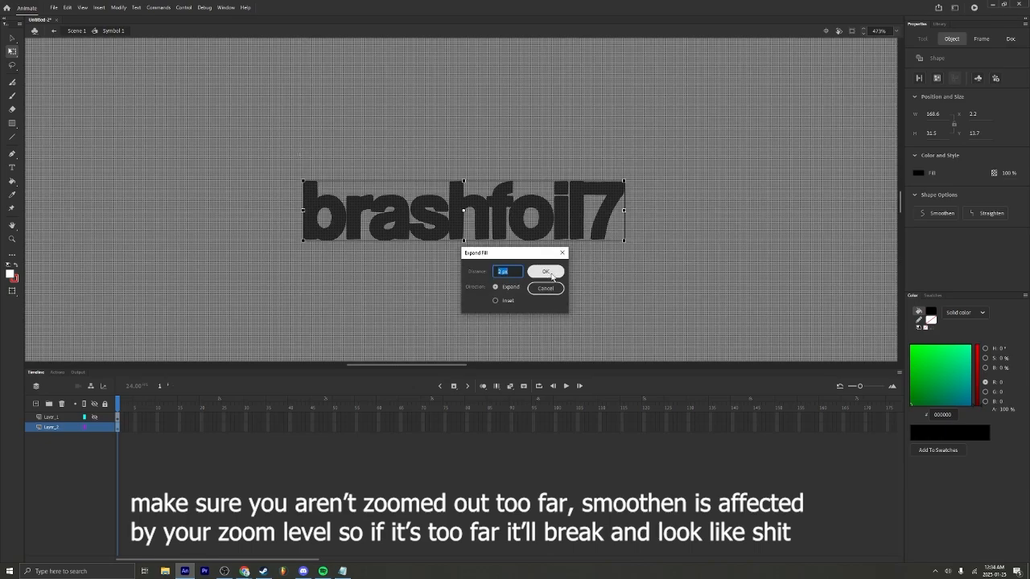
left_click(550, 273)
left_click(564, 277)
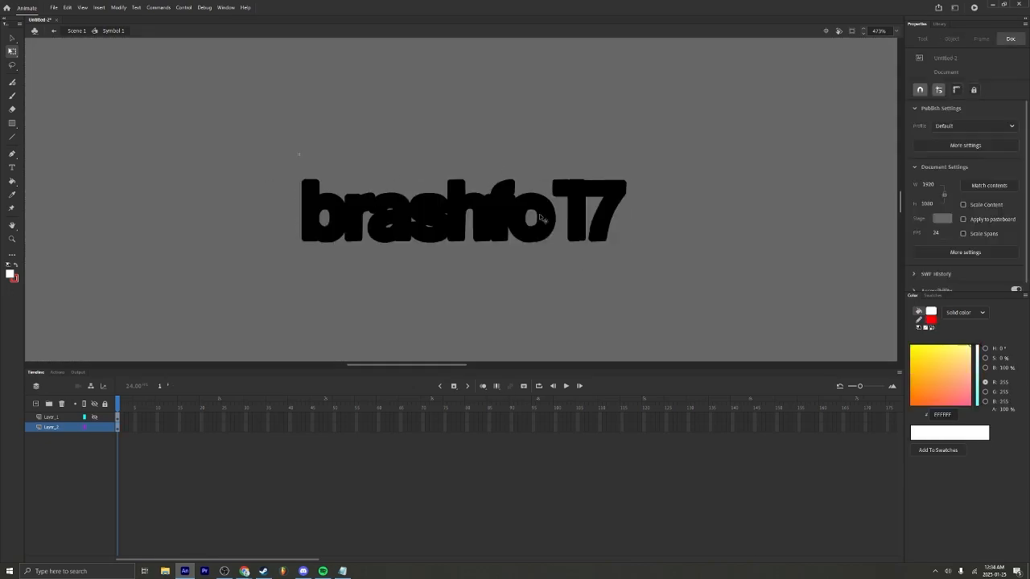
key("ctrl+z")
key("ctrl+z")
key("ctrl+z")
Try the 2 px fill expansion again on the whole black word, and undo it.
scroll(564, 214, "up", 4)
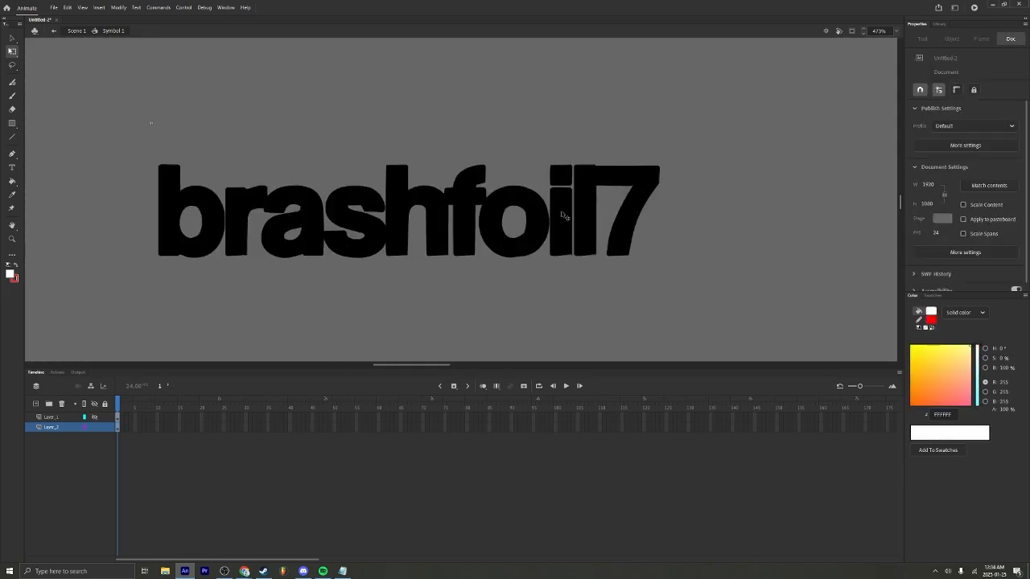
scroll(609, 202, "down", 3)
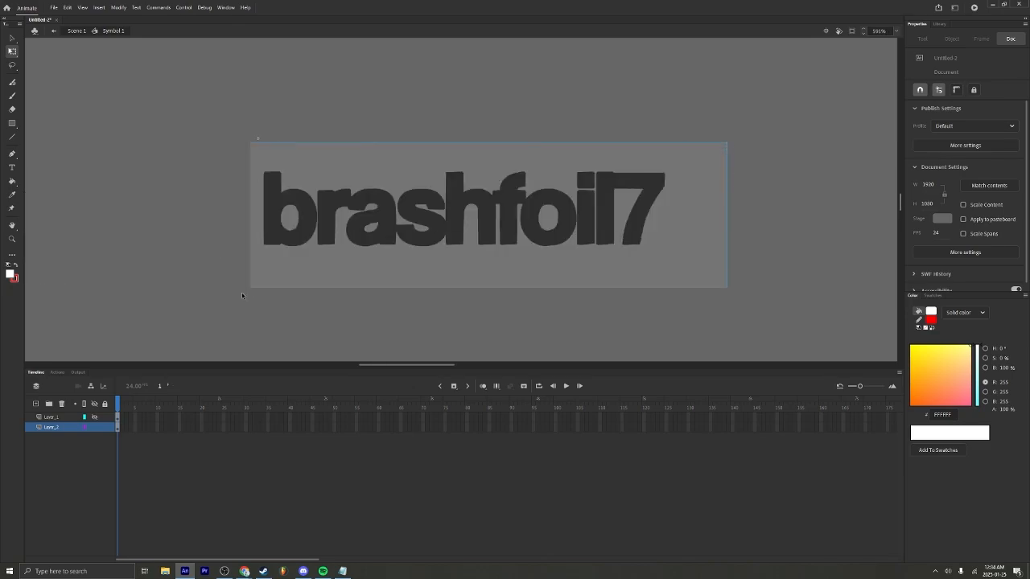
left_click(535, 243)
scroll(533, 241, "up", 4)
key("ctrl+shift+e")
left_click(548, 272)
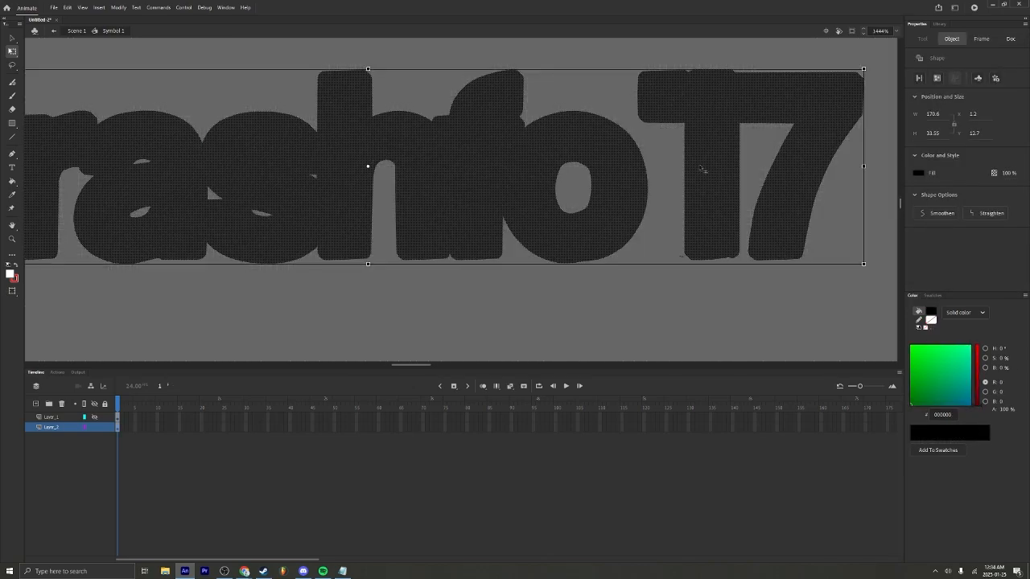
key("ctrl+z")
Smoothen the selected black letters once more.
scroll(825, 259, "down", 2)
left_click(935, 220)
left_click(872, 238)
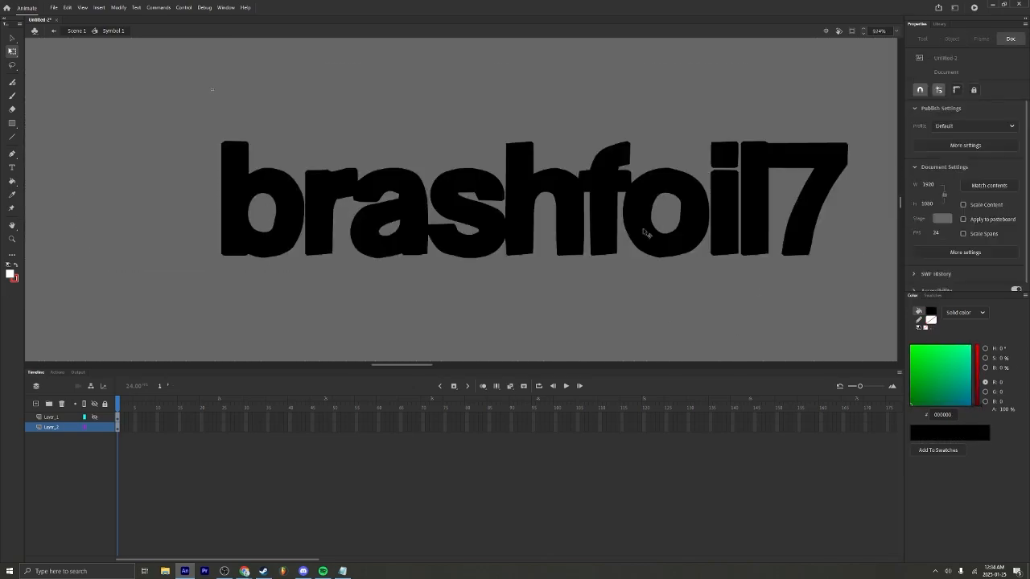
Try to expand the fill of the re-smoothened black letters by 2 px.
scroll(575, 187, "down", 3)
scroll(650, 153, "up", 1)
left_click_drag(768, 141, 218, 281)
key("ctrl+shift+e")
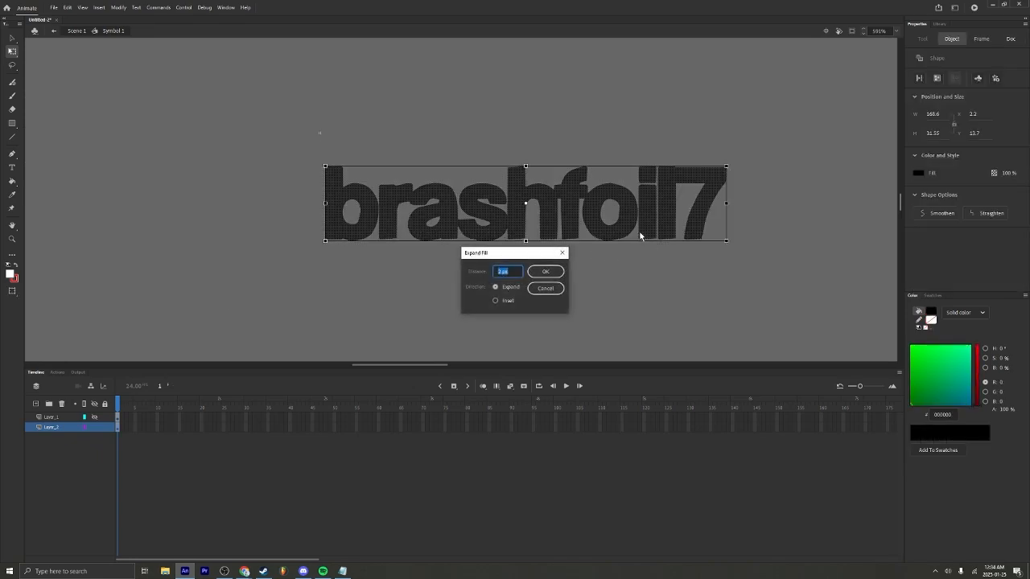
left_click(547, 272)
left_click(650, 241)
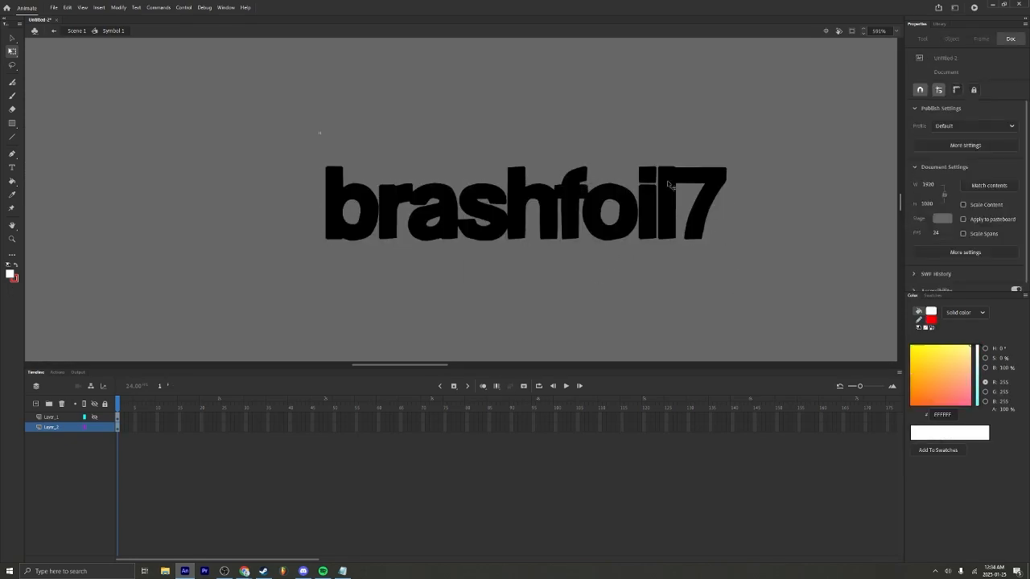
Select the whole black word and expand its fill by 2 px.
scroll(551, 186, "up", 5)
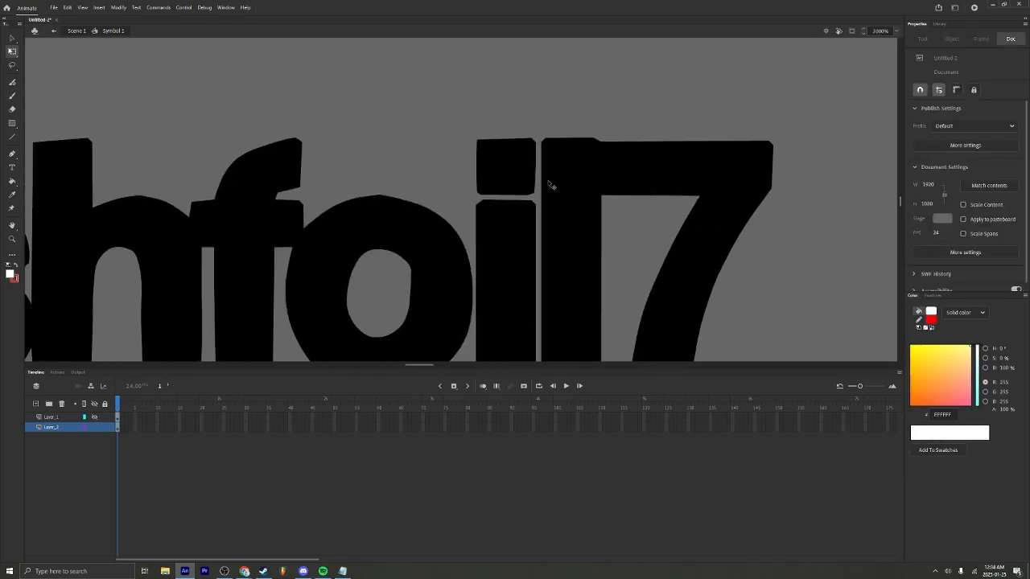
left_click_drag(490, 197, 496, 210)
scroll(527, 133, "down", 6)
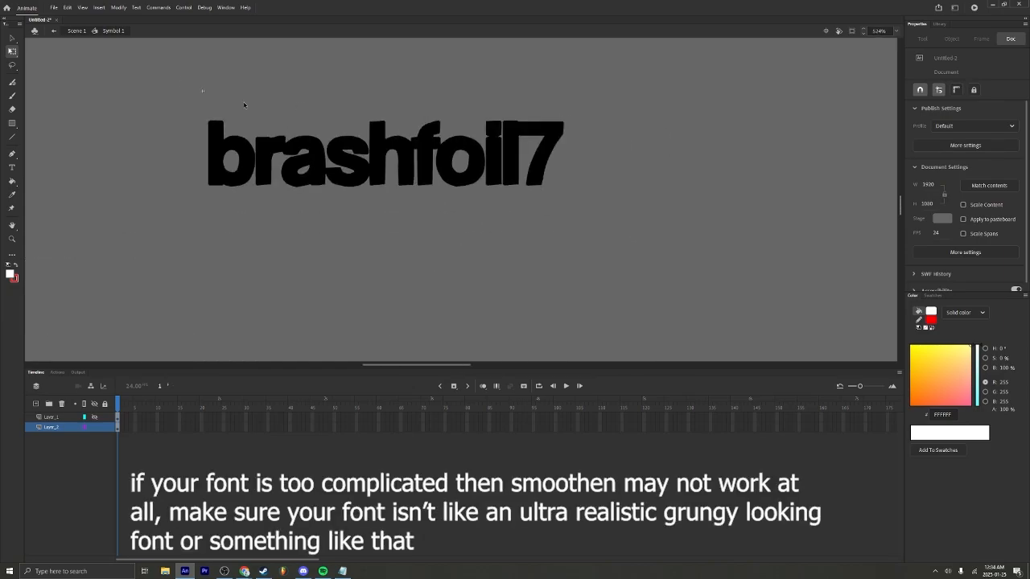
left_click_drag(149, 73, 628, 220)
key("ctrl+alt+shift+m")
left_click(547, 274)
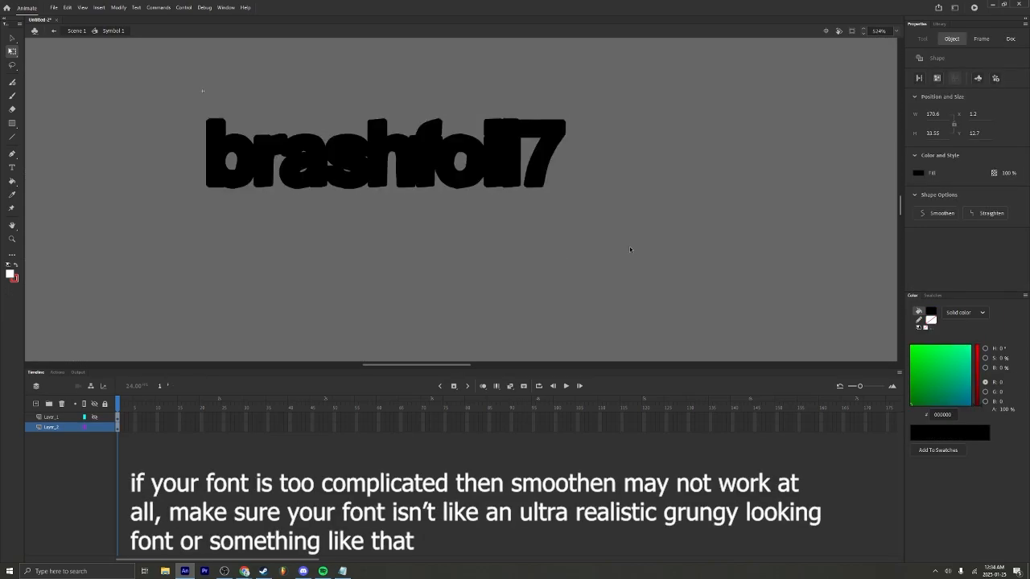
left_click(630, 247)
Make Layer_1 visible again so the white letters show over the black copy.
left_click(91, 418)
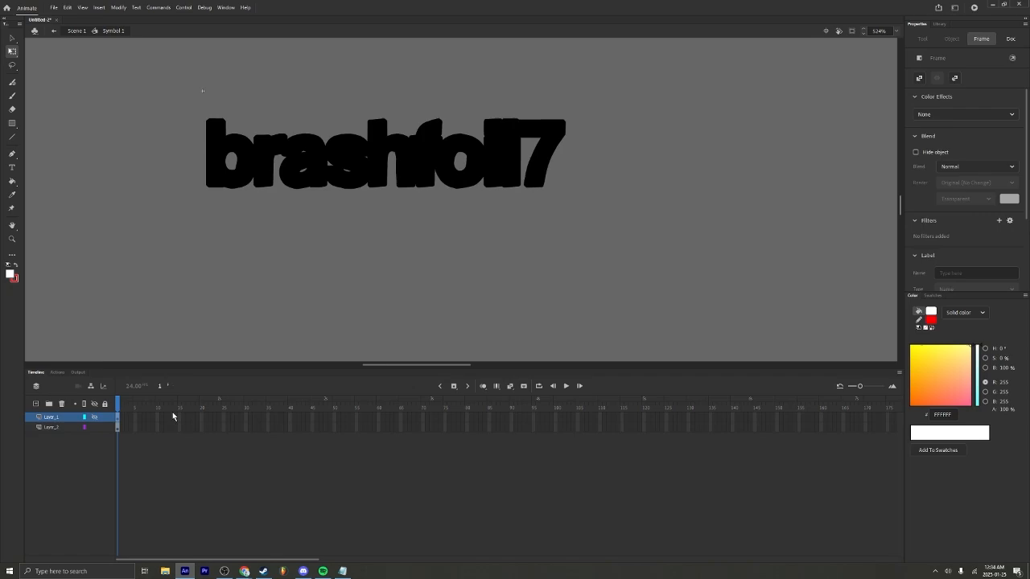
left_click(94, 419)
scroll(387, 200, "down", 5)
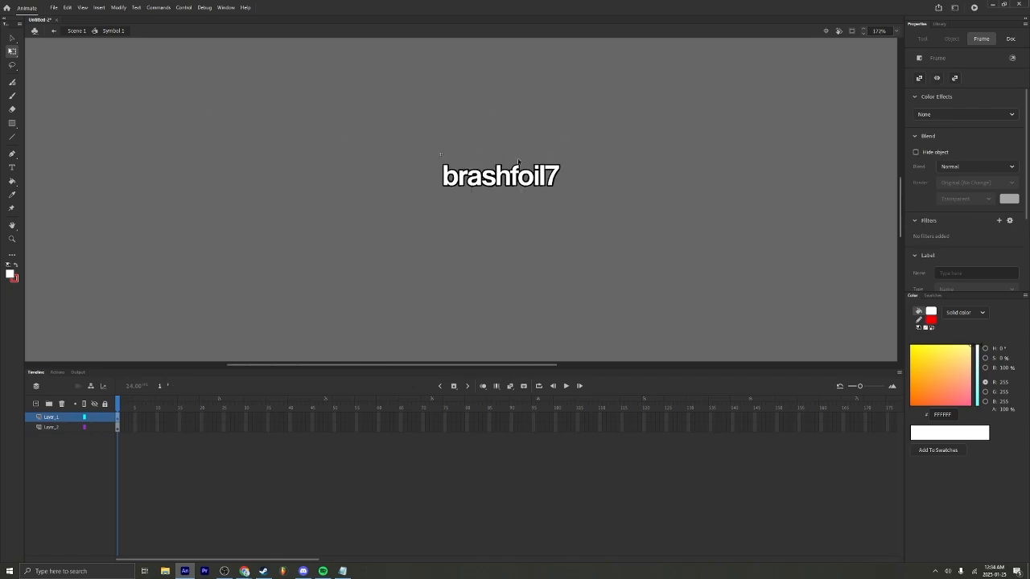
scroll(517, 160, "up", 6)
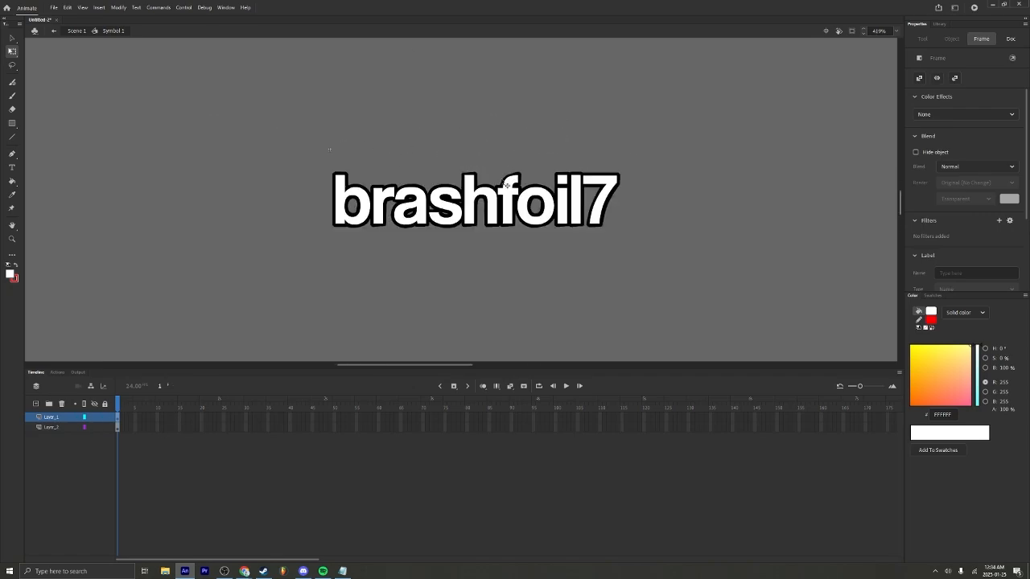
Select all shapes on the lower layer and expand their black fill by another 2 px.
left_click(60, 430)
key("ctrl+shift+e")
left_click(553, 272)
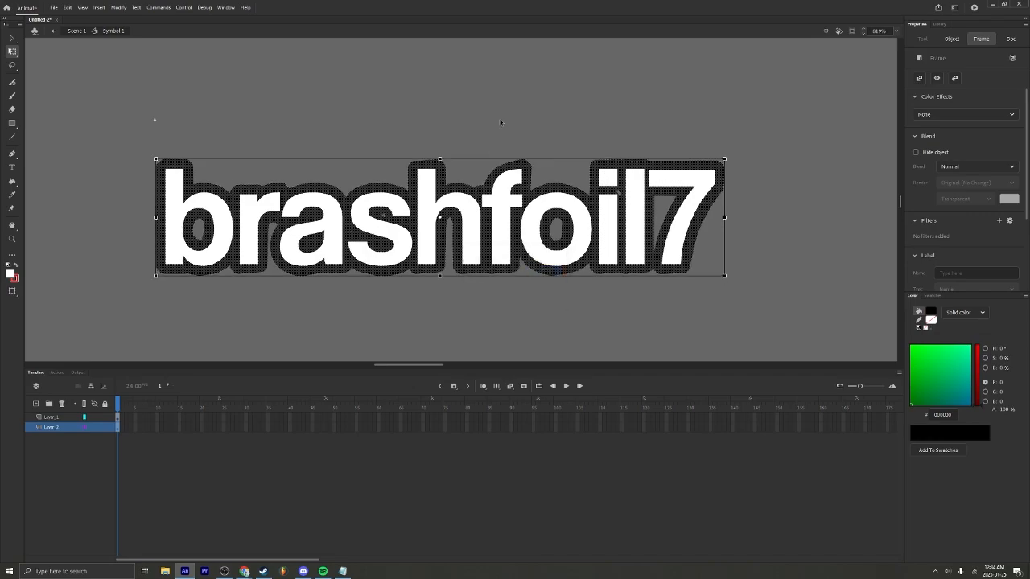
left_click(550, 283)
Try one more 2 px expansion of the black outline on the lower layer, and undo it.
left_click(58, 427)
key("ctrl+shift+e")
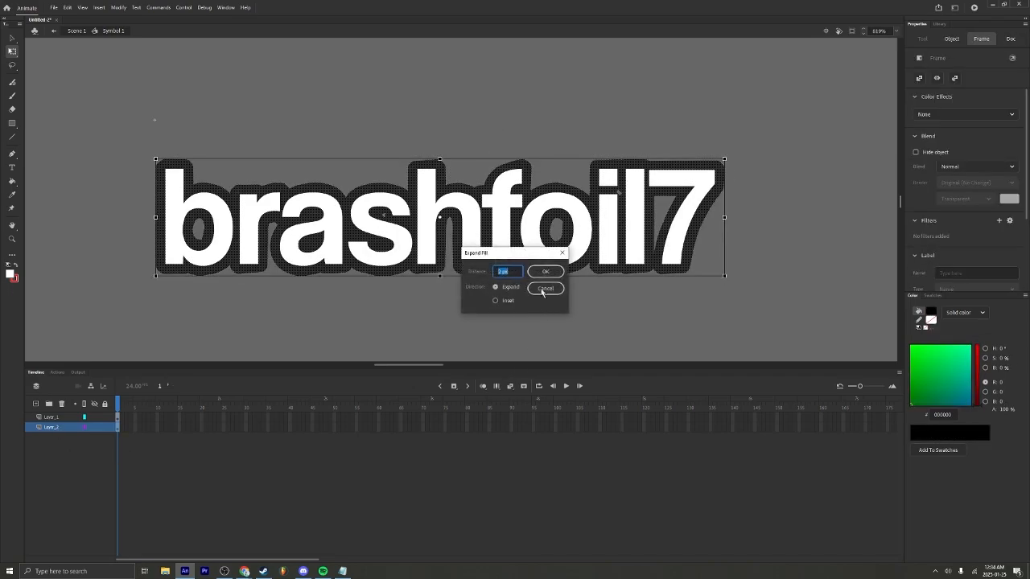
left_click(545, 272)
left_click(544, 180)
key("ctrl+z")
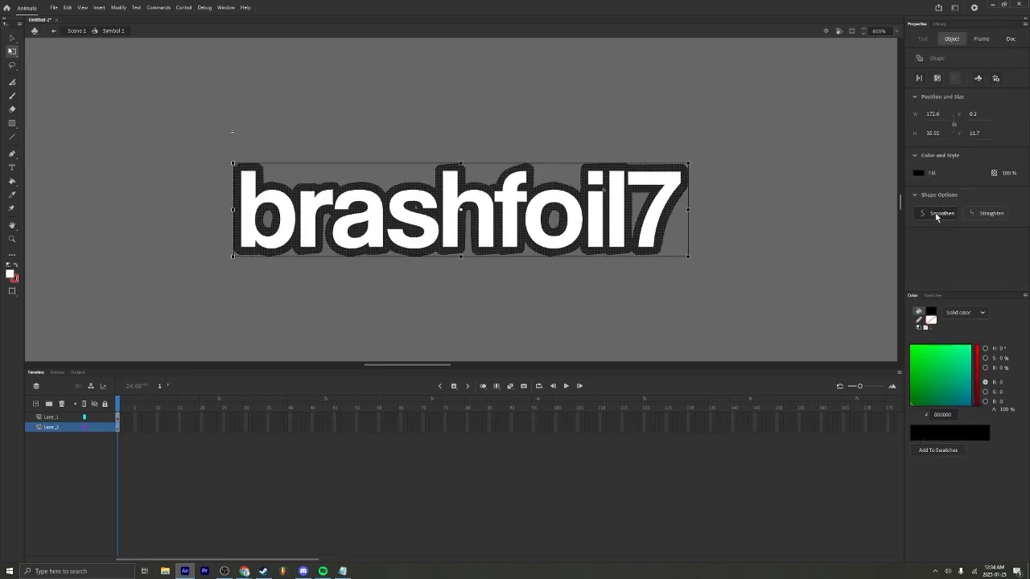
Expand the fill of the selected black outline by 2 px and check it against the white letters.
key("ctrl+shift+e")
left_click(547, 272)
left_click(516, 169)
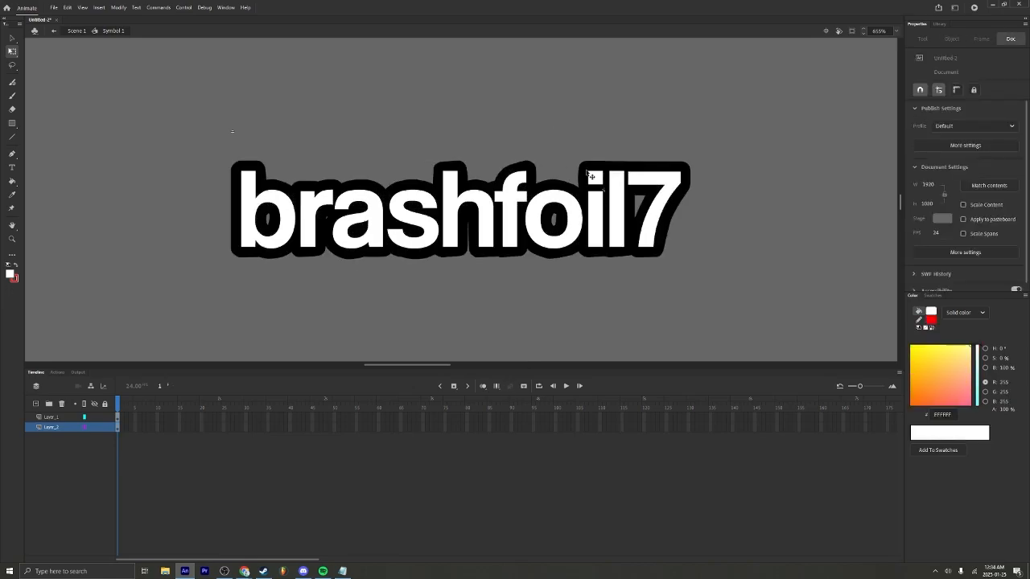
scroll(516, 169, "down", 5)
scroll(613, 187, "down", 4)
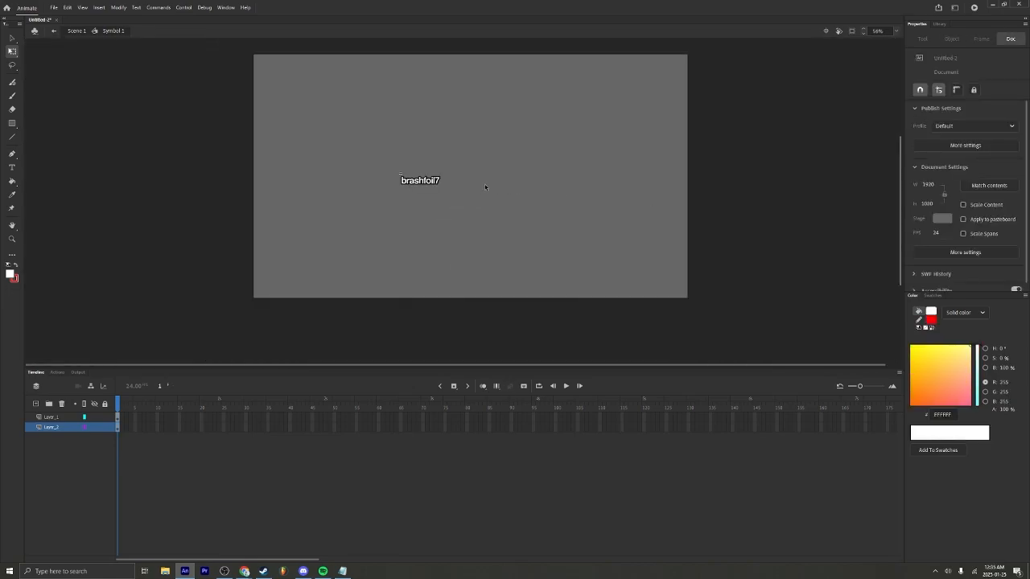
scroll(437, 188, "up", 8)
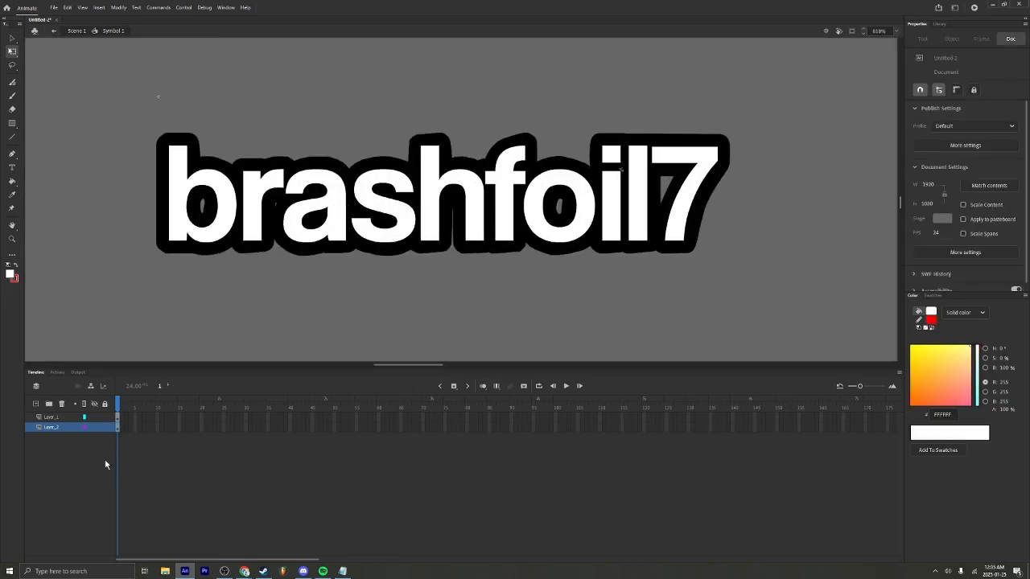
Hide Layer_1 and fill the holes around the b and r in the outline with black, using the Paint Bucket.
left_click(95, 418)
left_click(12, 182)
scroll(212, 184, "up", 4)
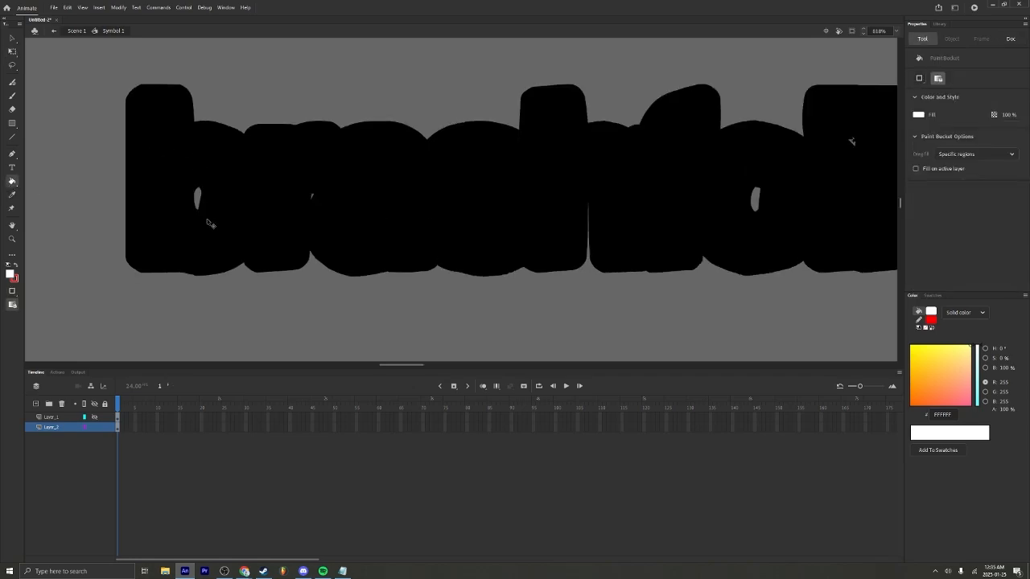
left_click(921, 118)
left_click(775, 141)
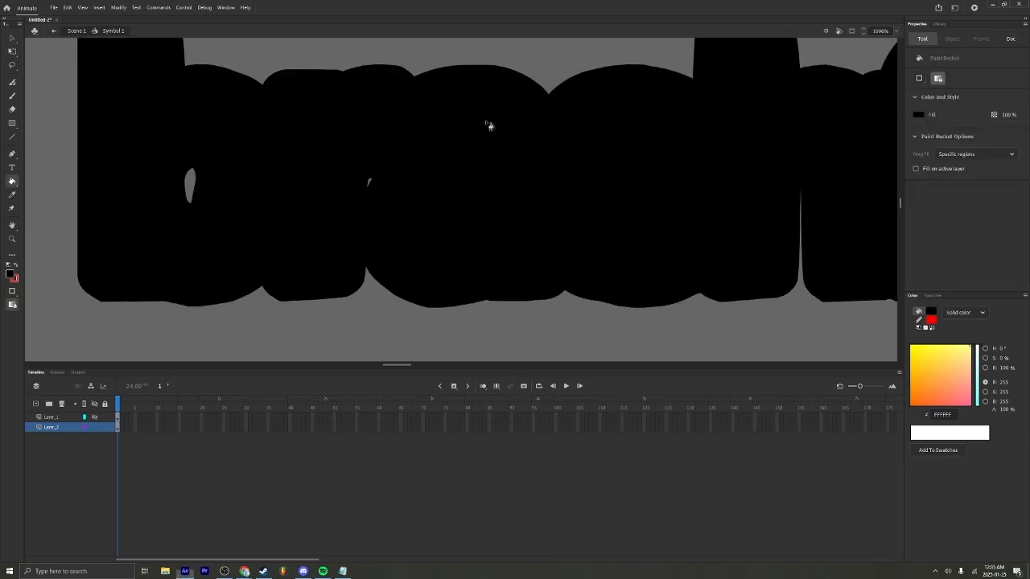
left_click(191, 186)
left_click(370, 182)
Fill the remaining holes in the outline around the o, l and 7 with black.
scroll(373, 185, "down", 5)
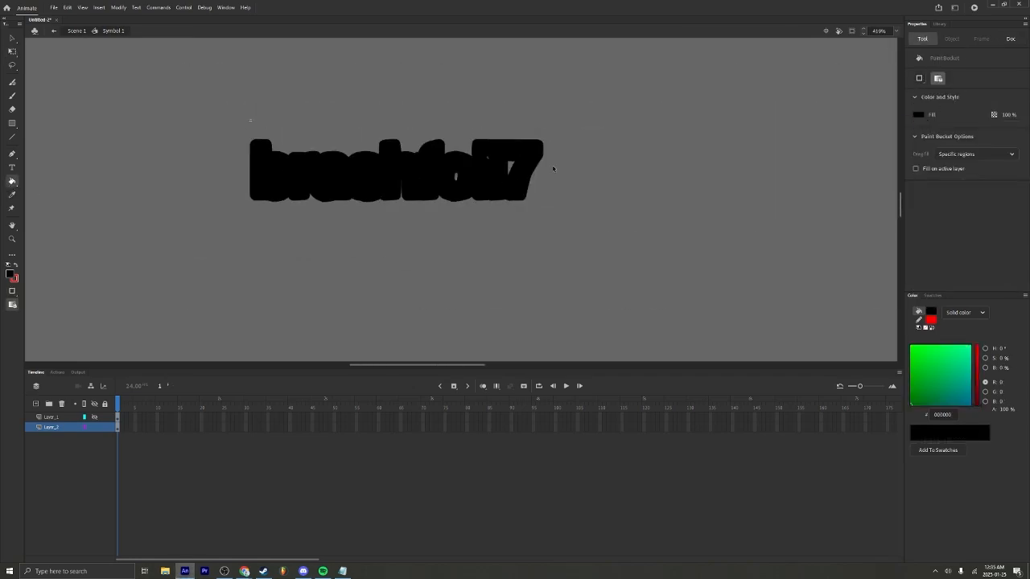
scroll(338, 218, "up", 6)
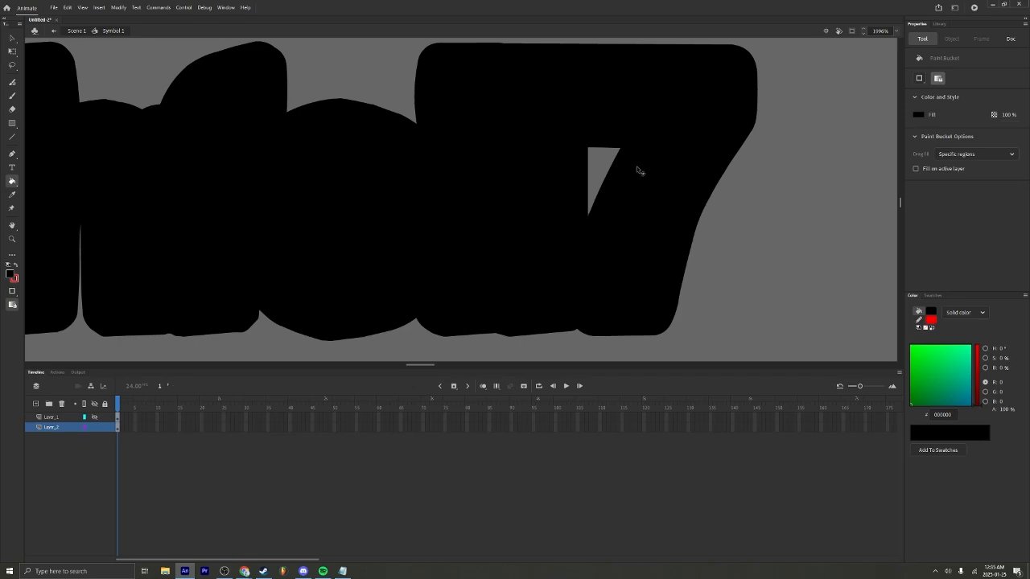
left_click(607, 165)
scroll(699, 159, "down", 5)
Reshape the edges of the narrow slit between the h and f in the black outline to shorten the slit.
left_click(12, 38)
scroll(598, 172, "up", 6)
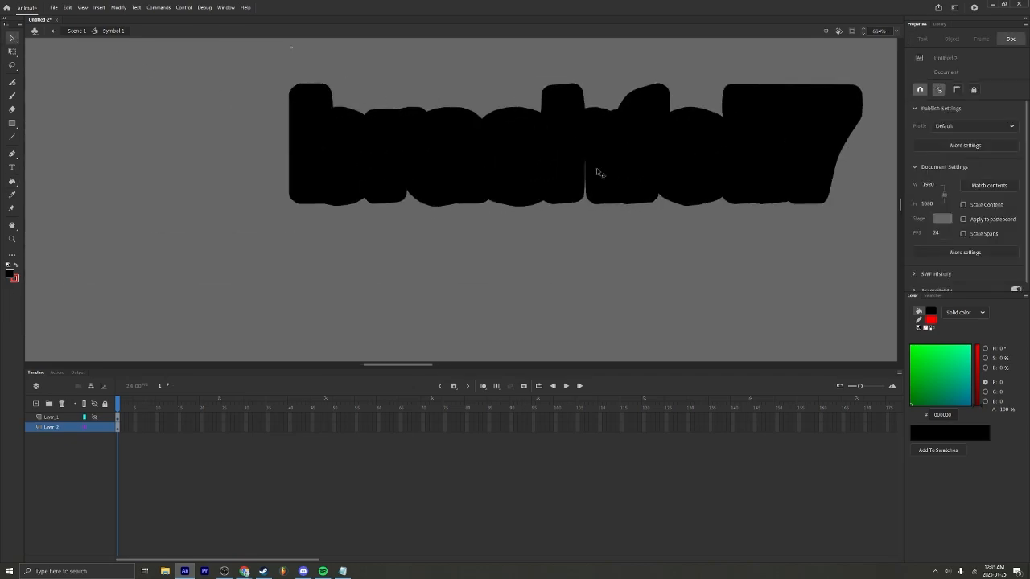
left_click_drag(542, 167, 537, 164)
left_click_drag(542, 221, 537, 223)
scroll(549, 223, "down", 3)
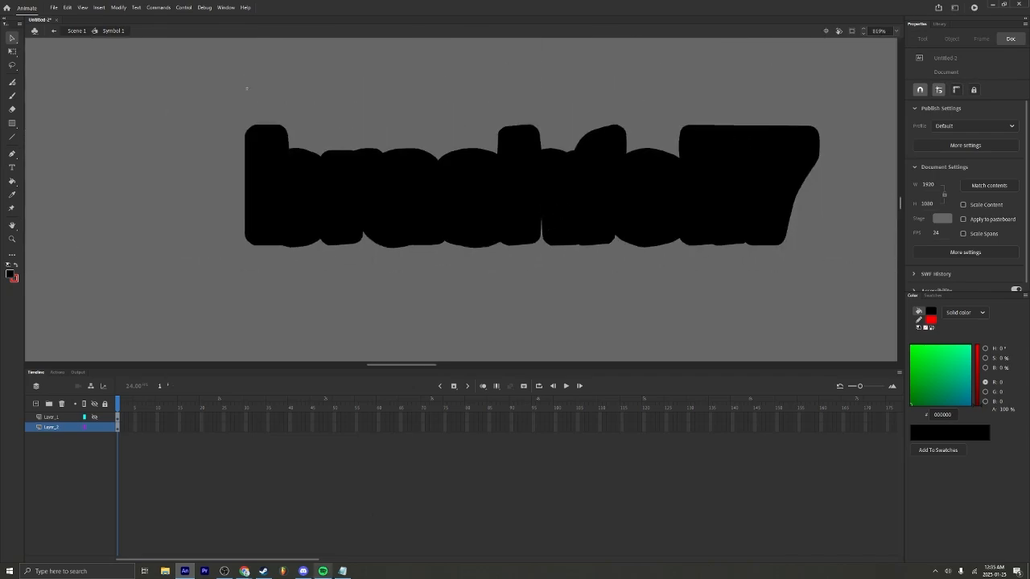
left_click(229, 571)
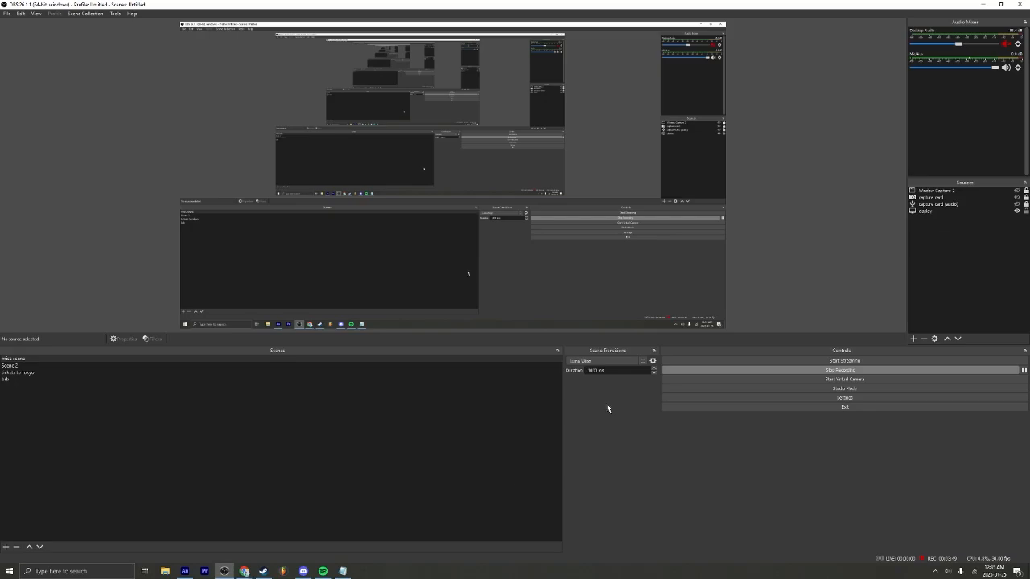
left_click(982, 4)
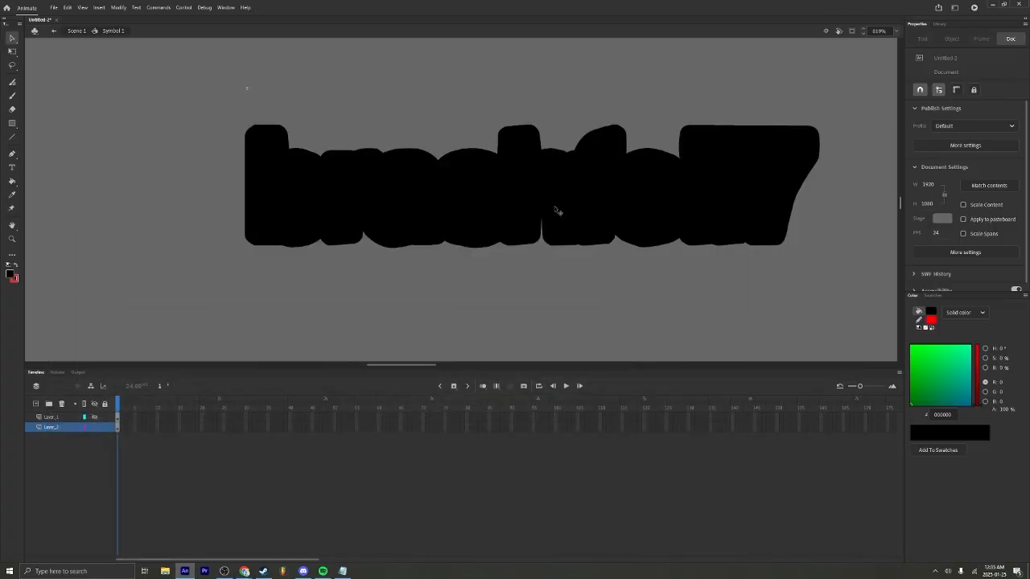
scroll(555, 211, "down", 3)
scroll(604, 187, "up", 1)
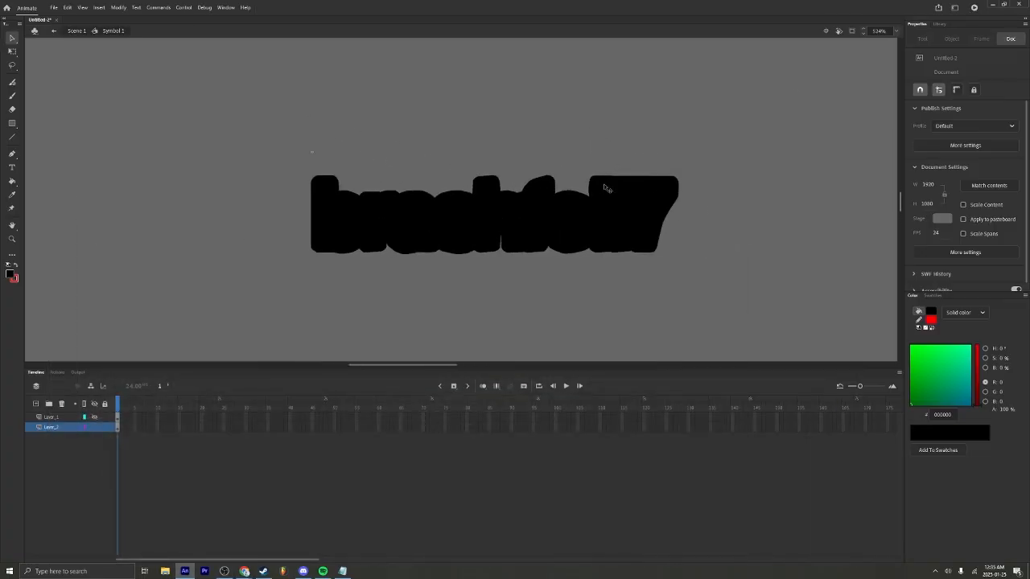
Make Layer_1 visible again and select the black outline artwork on the lower layer.
left_click(94, 417)
left_click(46, 427)
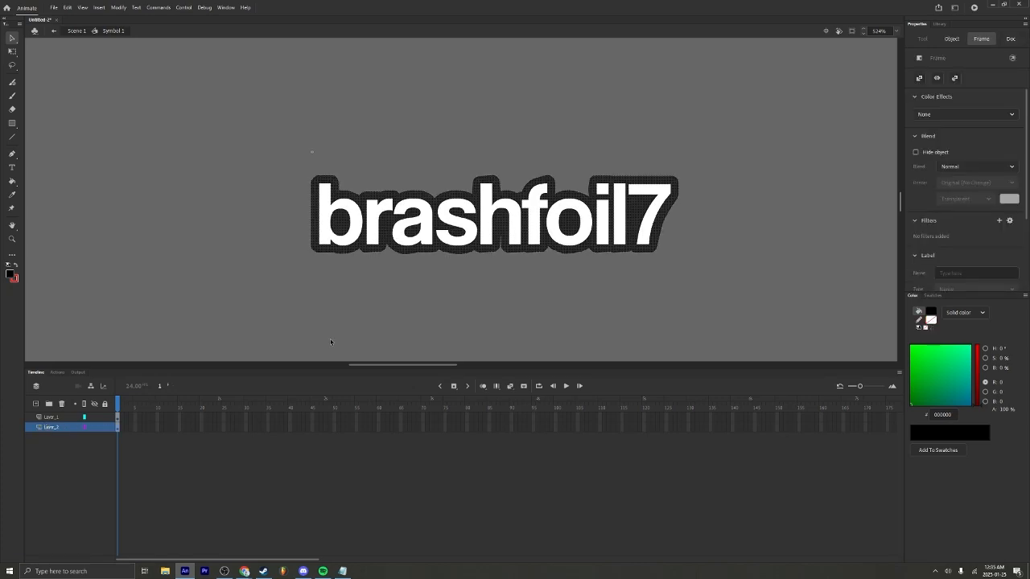
key("ctrl+shift+v")
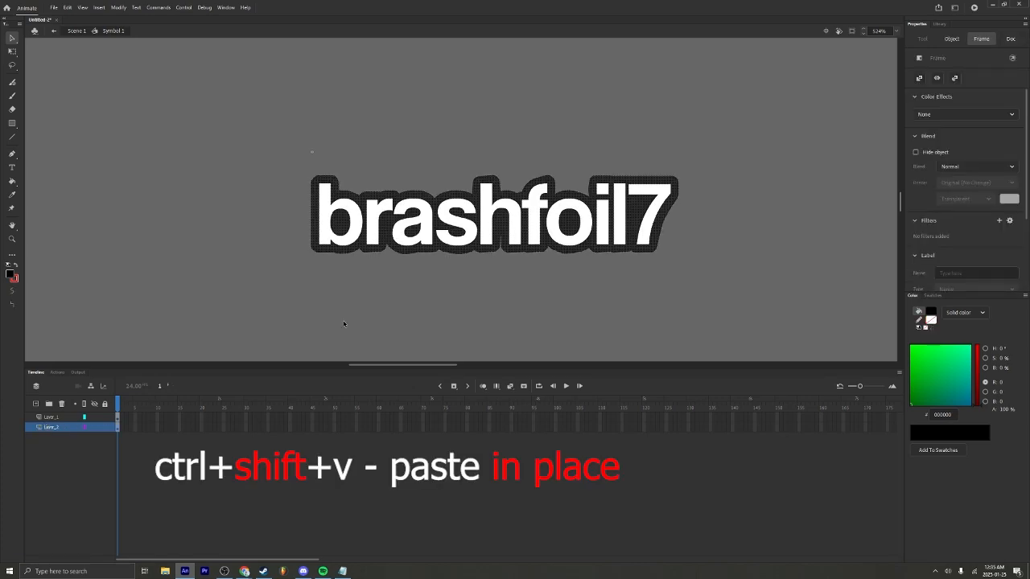
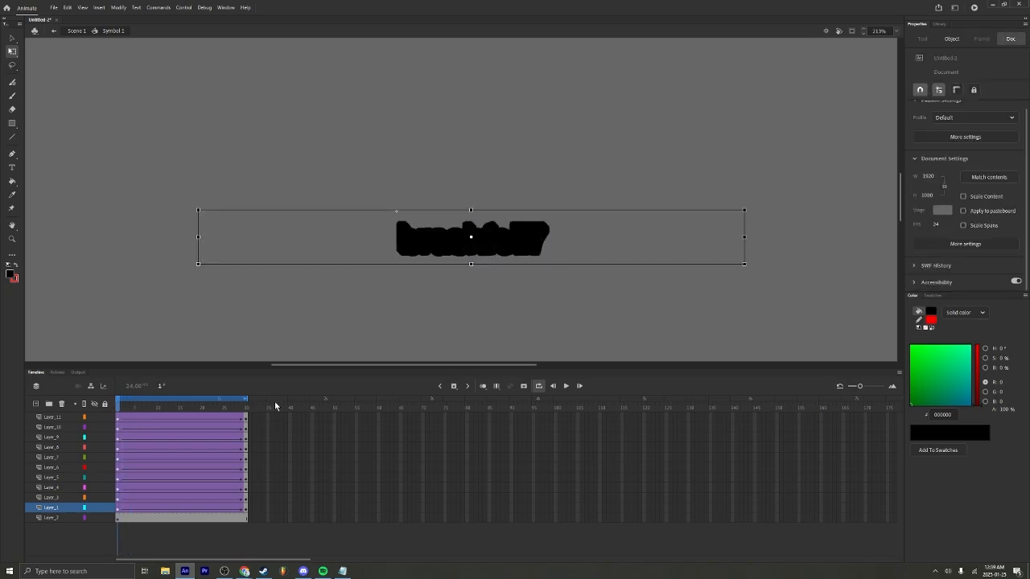
Step back and forth through the first frames to examine how the letter tweens begin over the black outline.
left_click(538, 344)
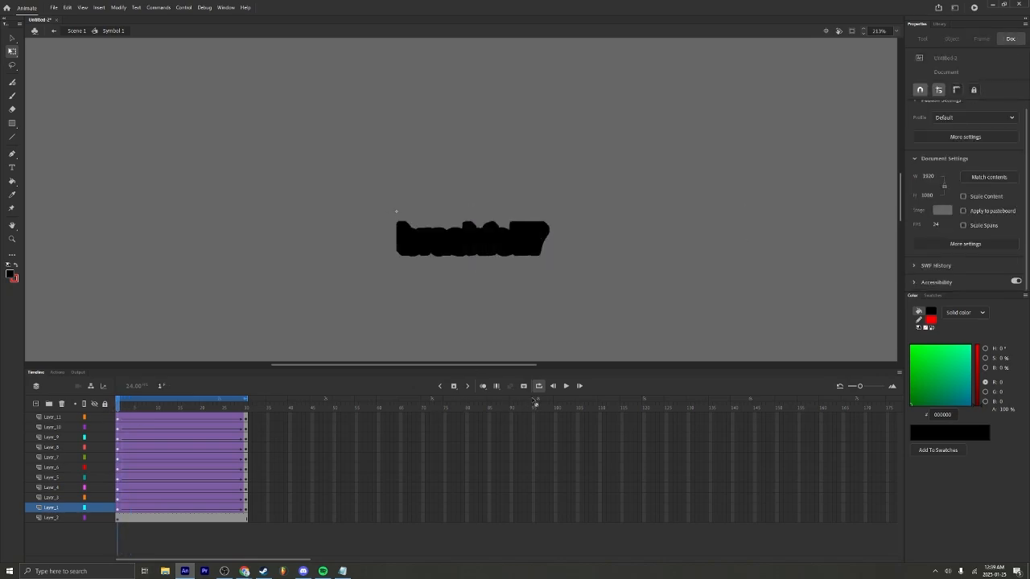
key("period")
key("period")
key("period")
key("period")
key("comma")
key("comma")
key("comma")
key("comma")
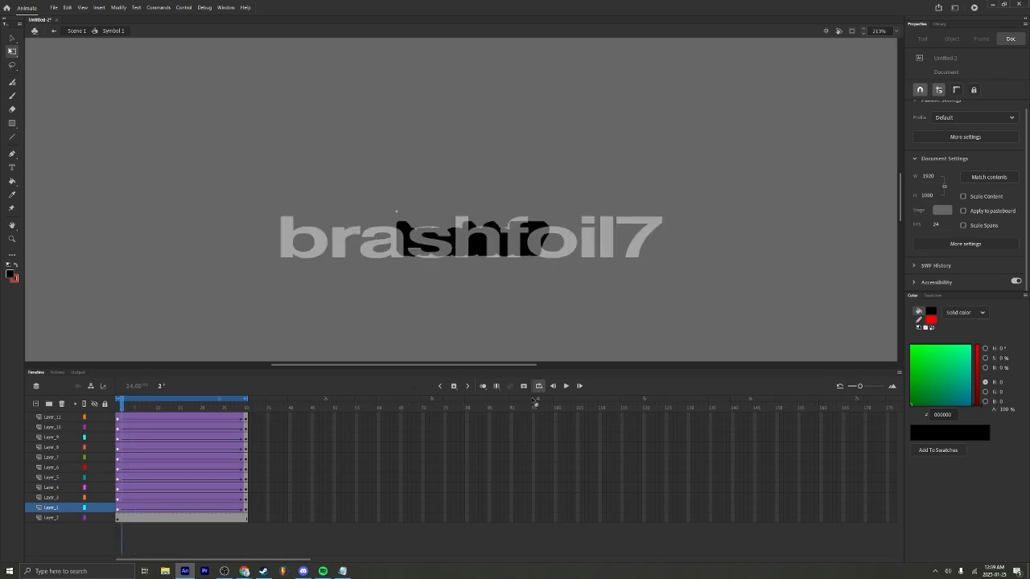
key("period")
key("period")
key("comma")
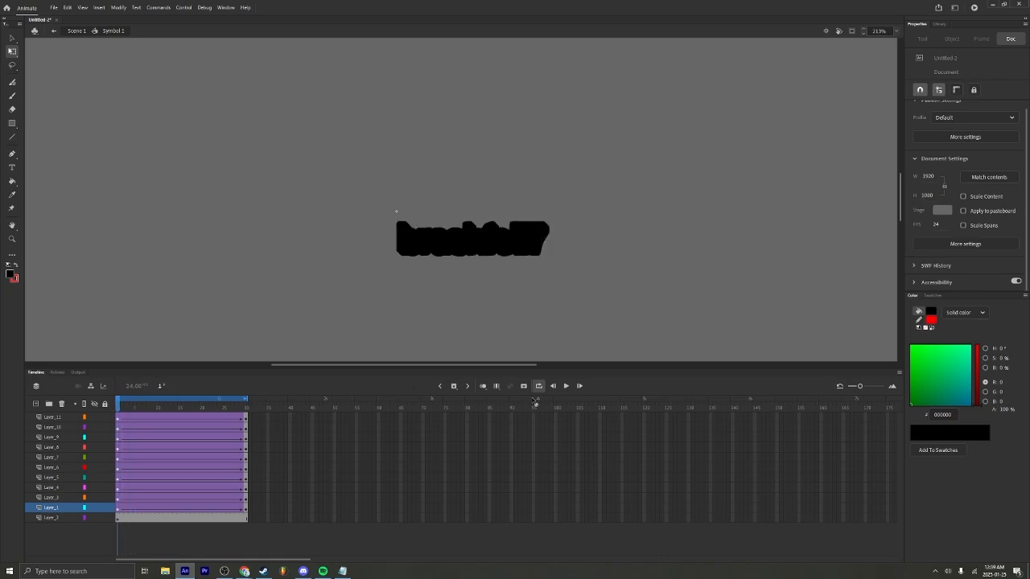
Set the color effect of the letter layers' first keyframes from Alpha to None.
left_click(119, 510)
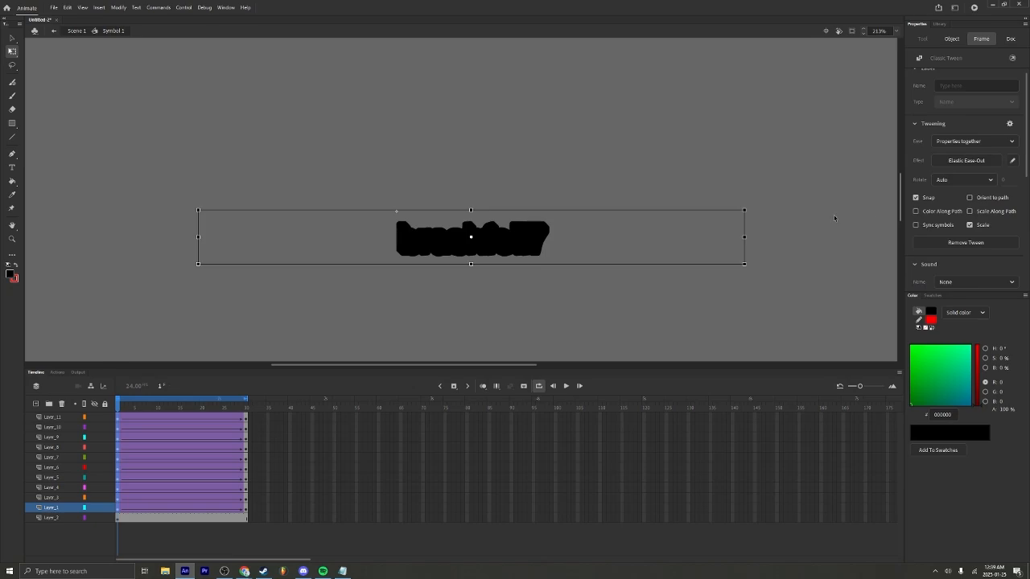
scroll(957, 211, "down", 5)
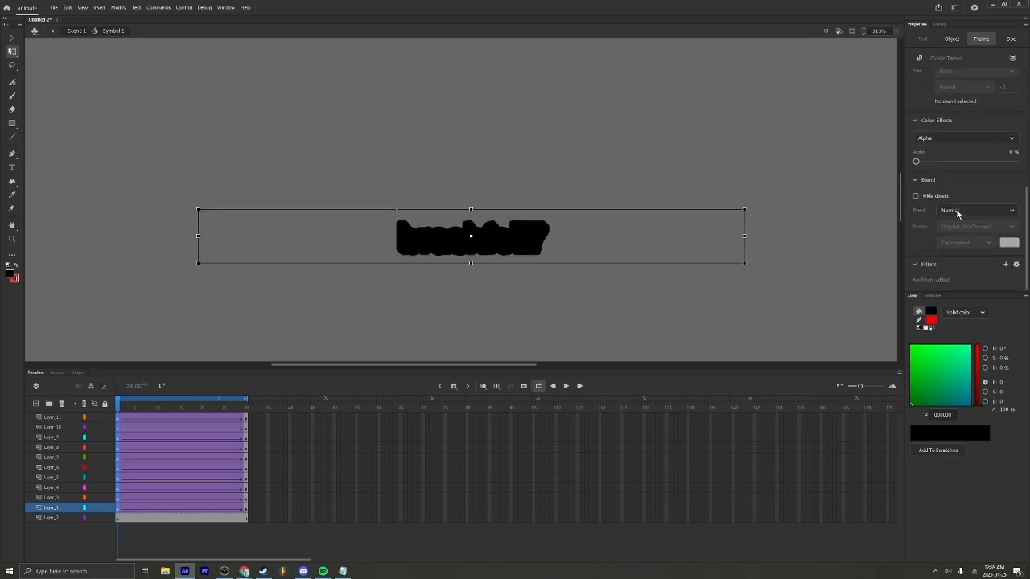
left_click(957, 137)
left_click(933, 152)
left_click(379, 152)
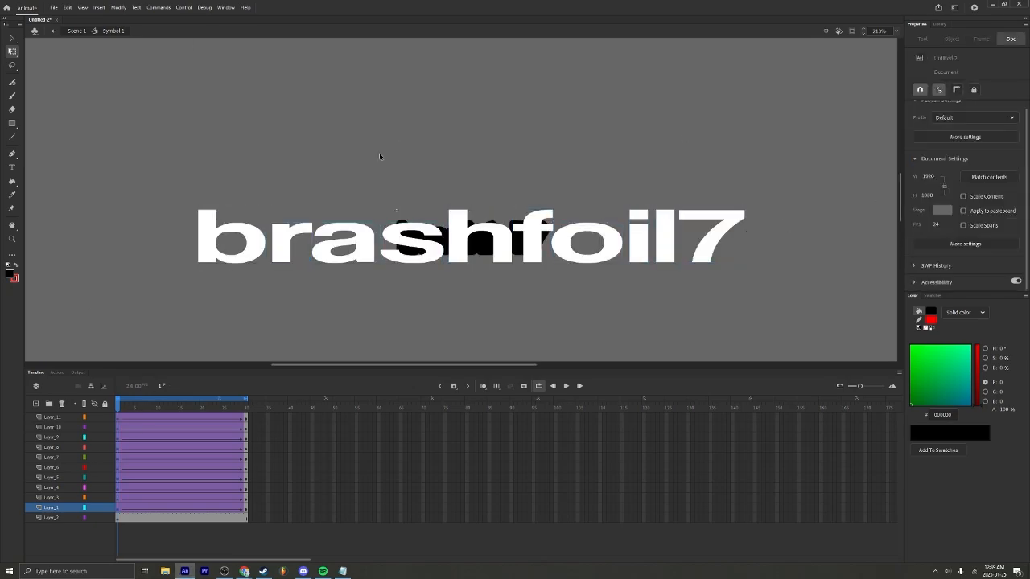
Select the alternate letters b, a, h, o and l on frame 1 and rotate them slightly counterclockwise.
left_click(232, 242)
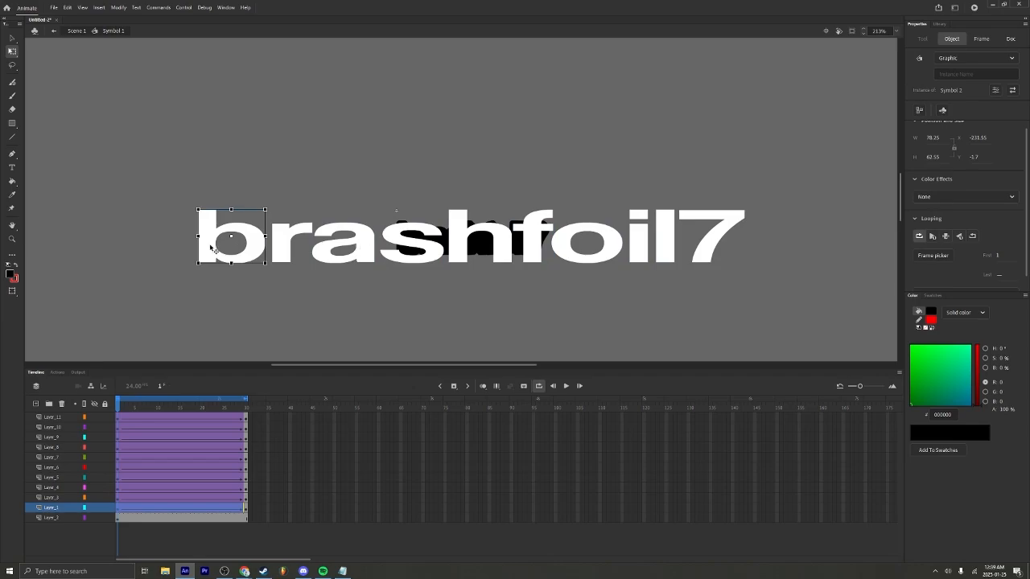
left_click(358, 240, "shift")
left_click(496, 229, "shift")
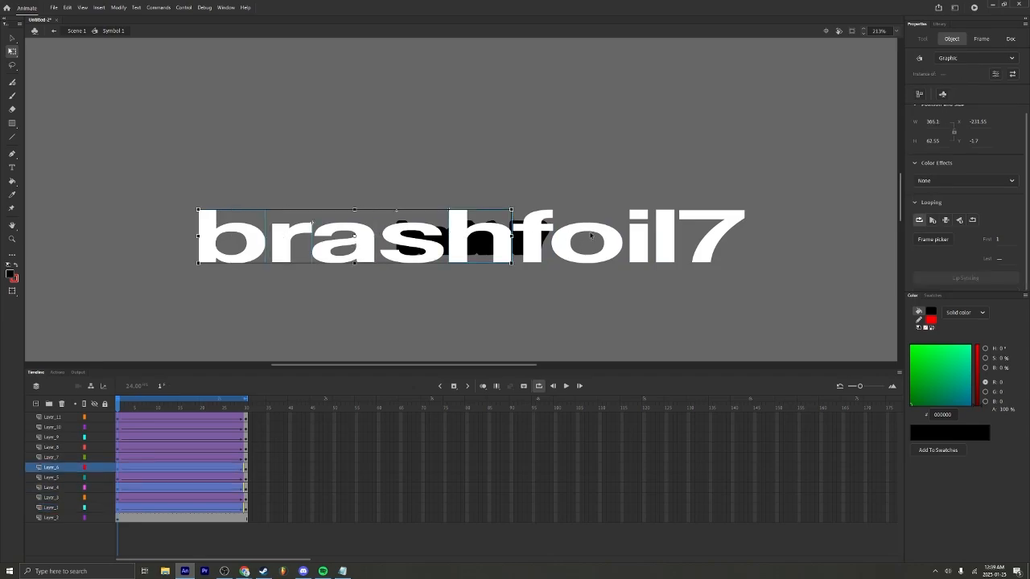
left_click(592, 235, "shift")
left_click(662, 227, "shift")
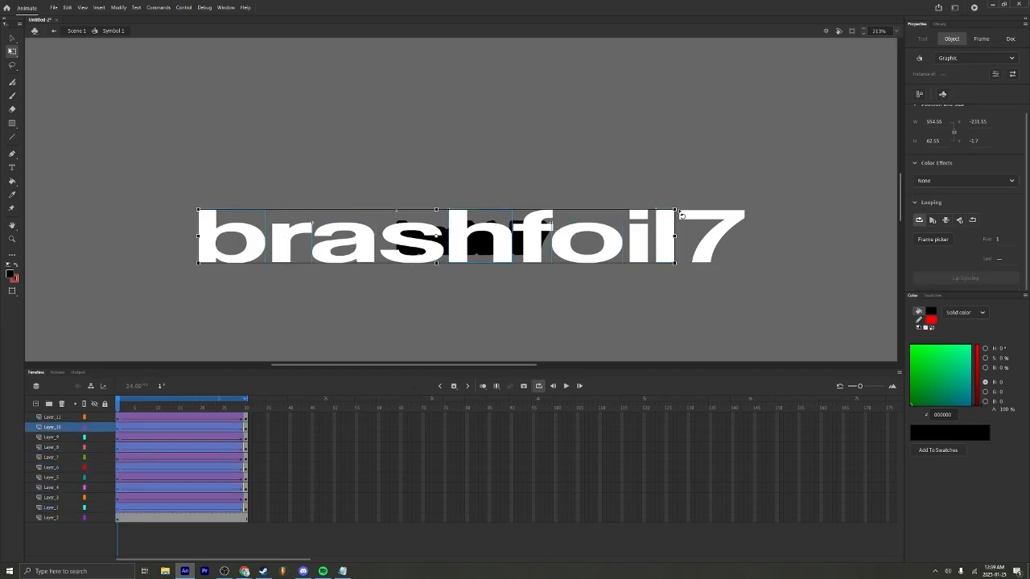
left_click_drag(682, 214, 682, 208)
left_click(325, 237)
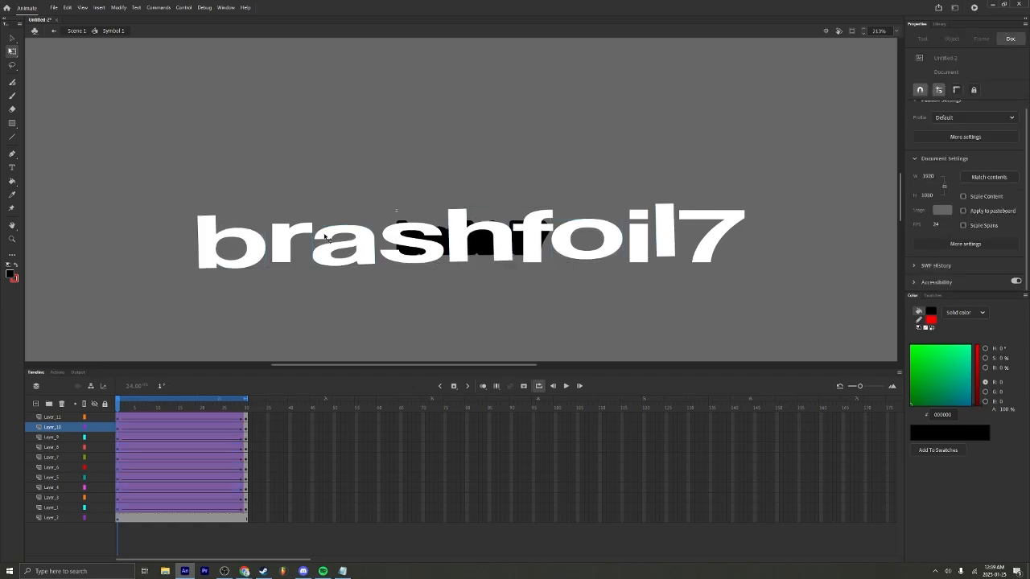
Try rotating the other letters r, s, f, i and 7 slightly clockwise on frame 1.
left_click(286, 240)
left_click(422, 243, "shift")
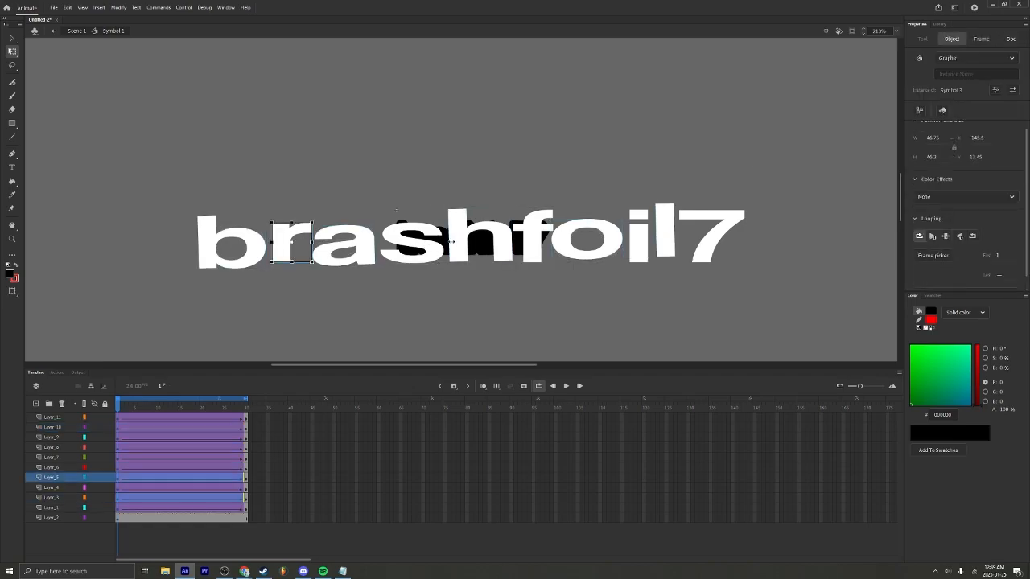
left_click(534, 250, "shift")
left_click(636, 251, "shift")
left_click(704, 245, "shift")
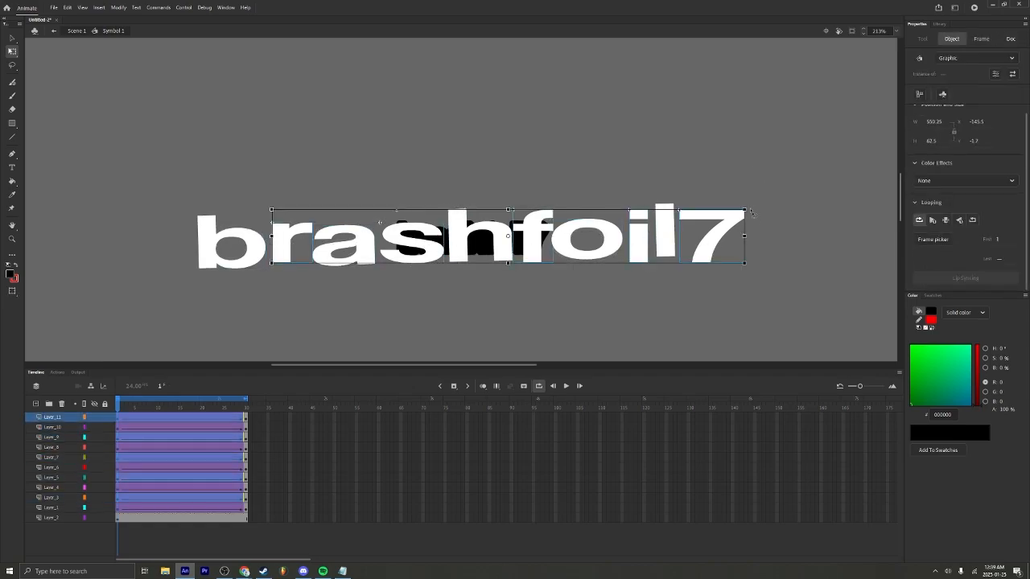
left_click_drag(752, 214, 753, 227)
left_click(791, 229)
Scrub between frame 3 and frame 1 to preview the alternately tilted letters.
scroll(576, 244, "down", 5)
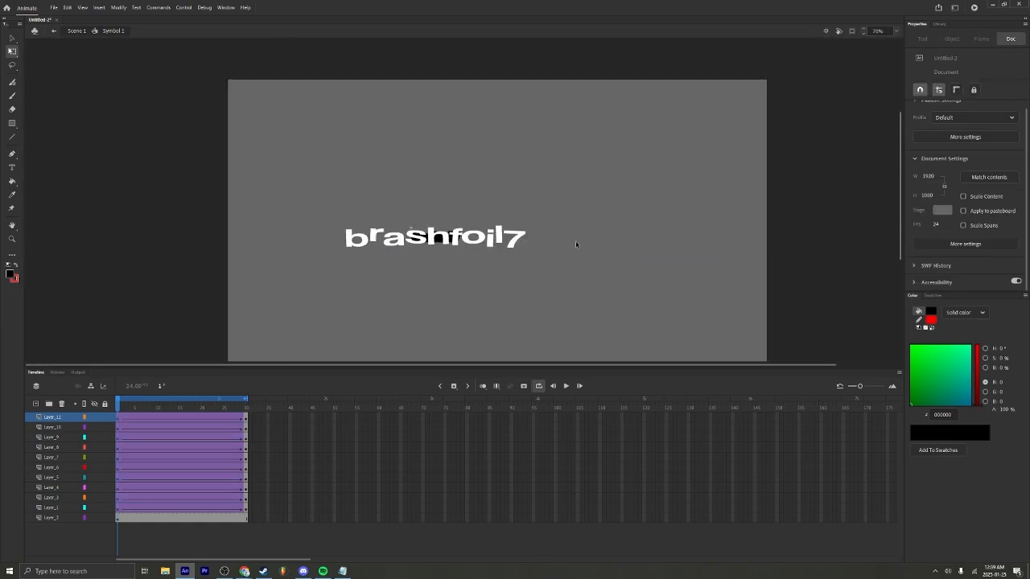
scroll(576, 244, "up", 3)
scroll(511, 258, "down", 2)
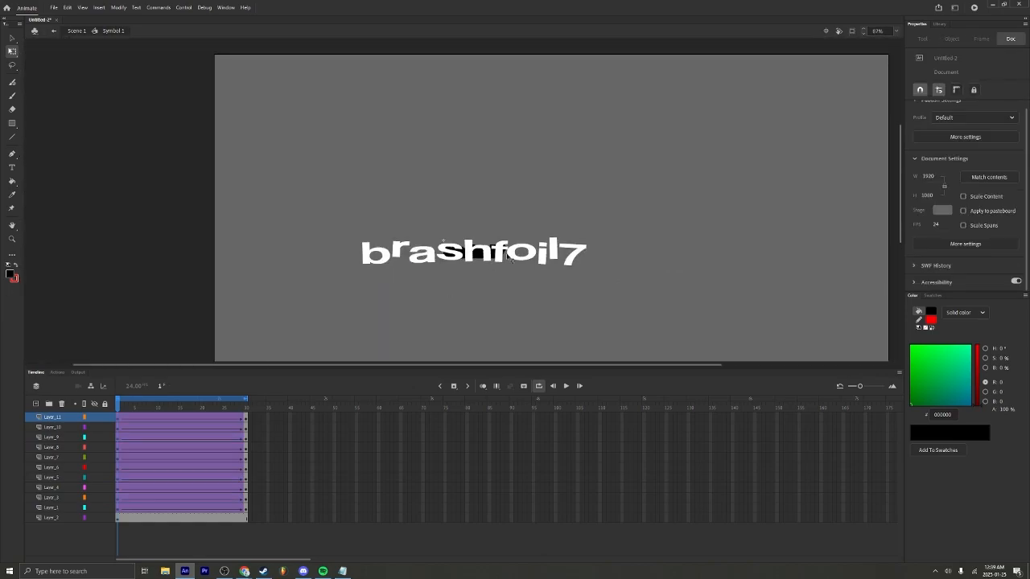
scroll(510, 258, "up", 3)
left_click(127, 421)
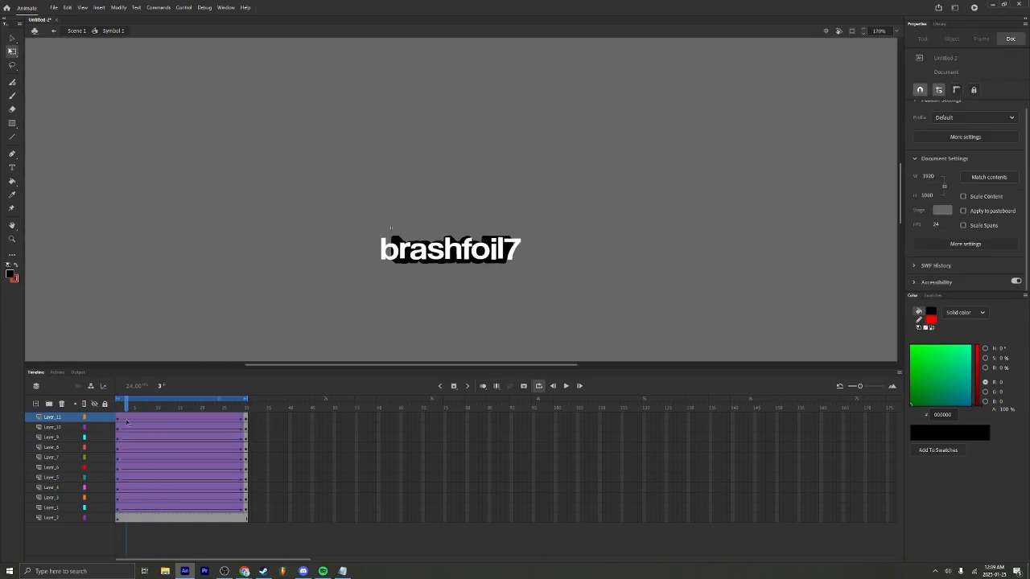
left_click_drag(126, 422, 107, 426)
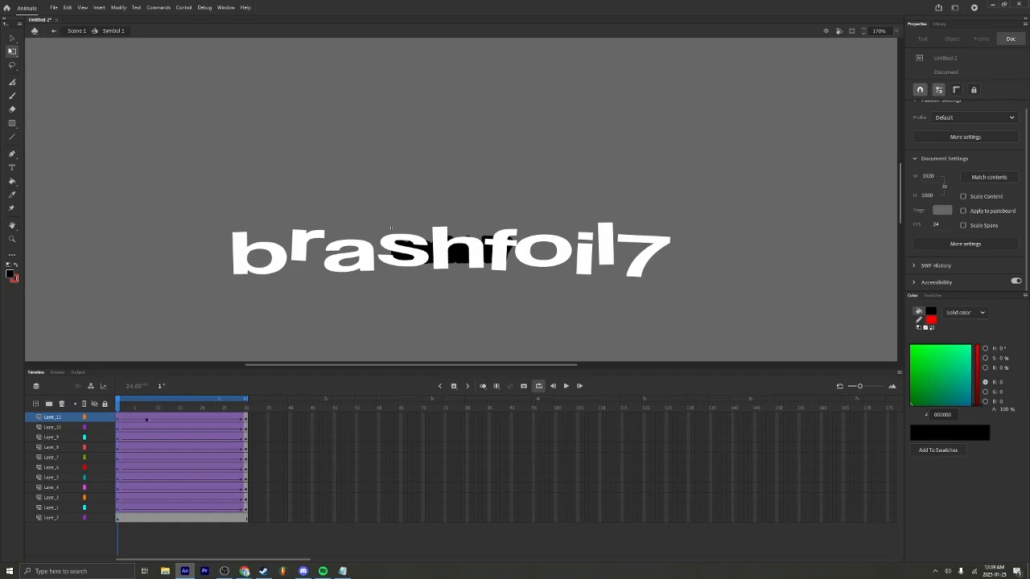
Undo the rotation of the letters r, s, f, i and 7.
left_click(272, 259)
key("ctrl+z")
key("ctrl+z")
key("ctrl+z")
key("ctrl+z")
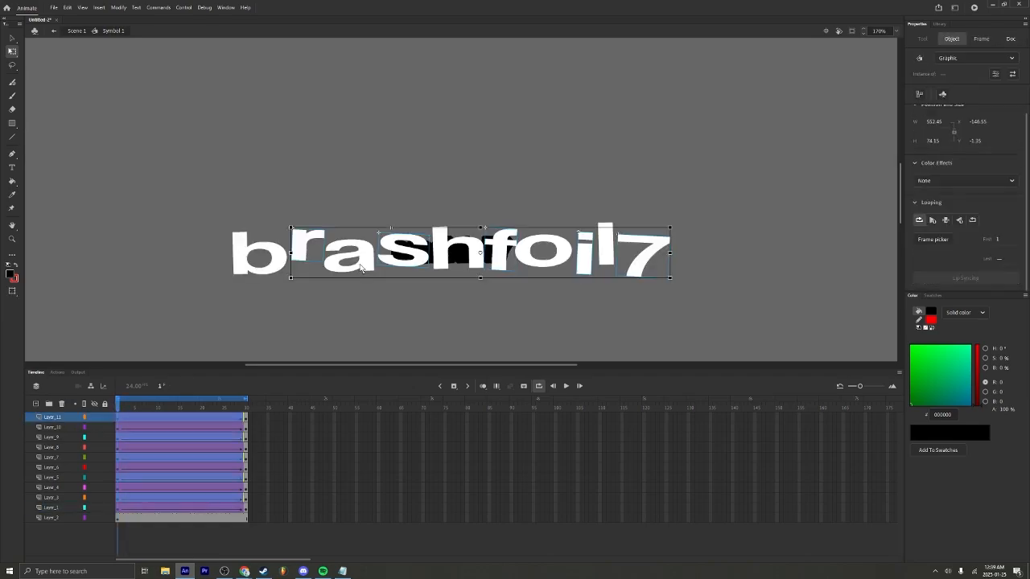
key("ctrl+z")
key("ctrl+z")
key("ctrl+z")
key("ctrl+z")
key("ctrl+z")
key("ctrl+z")
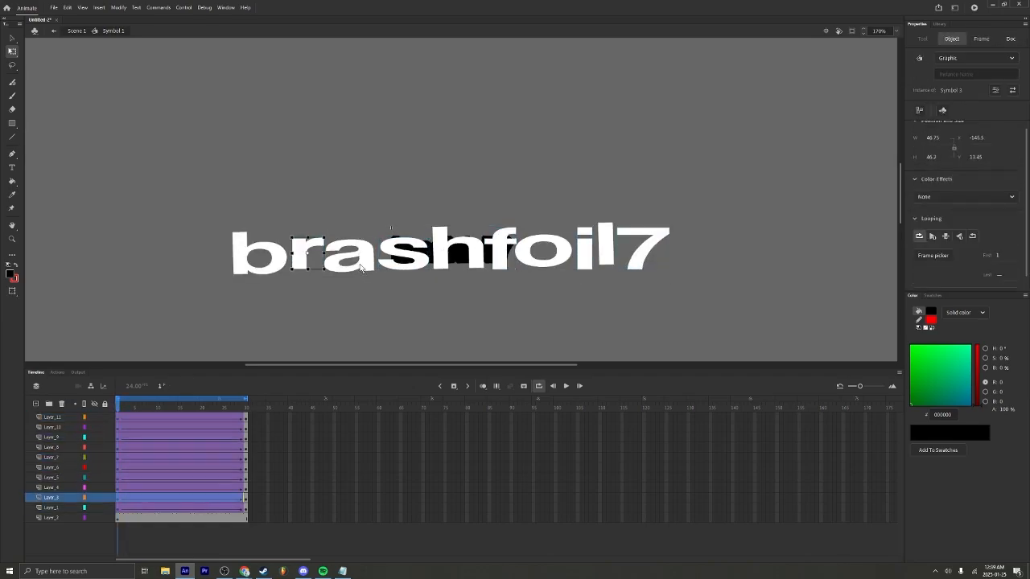
Restore the selection of b, a, h, o and l and rotate these letters further counterclockwise, swinging the b well downward.
key("ctrl+z")
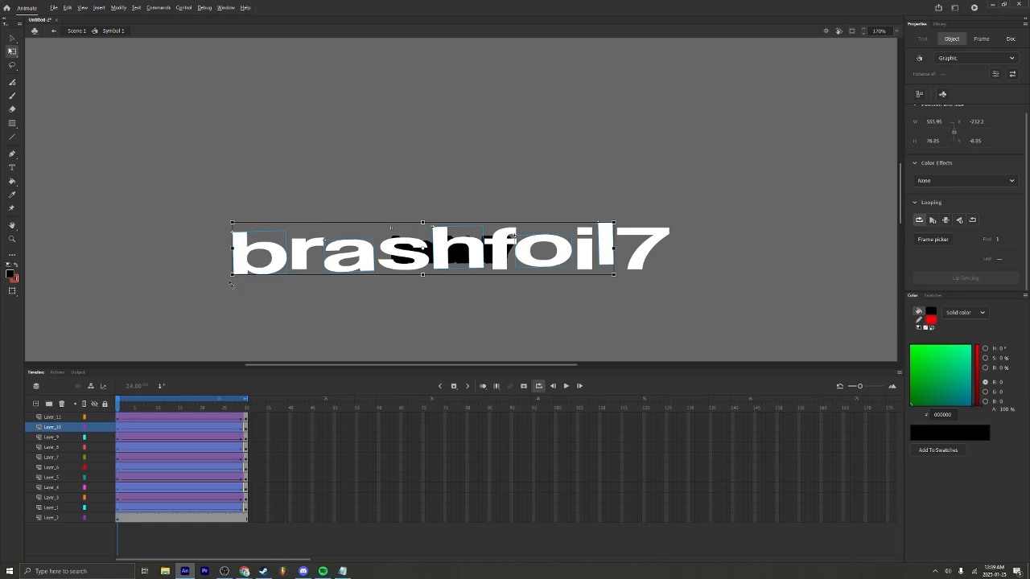
left_click_drag(231, 285, 256, 310)
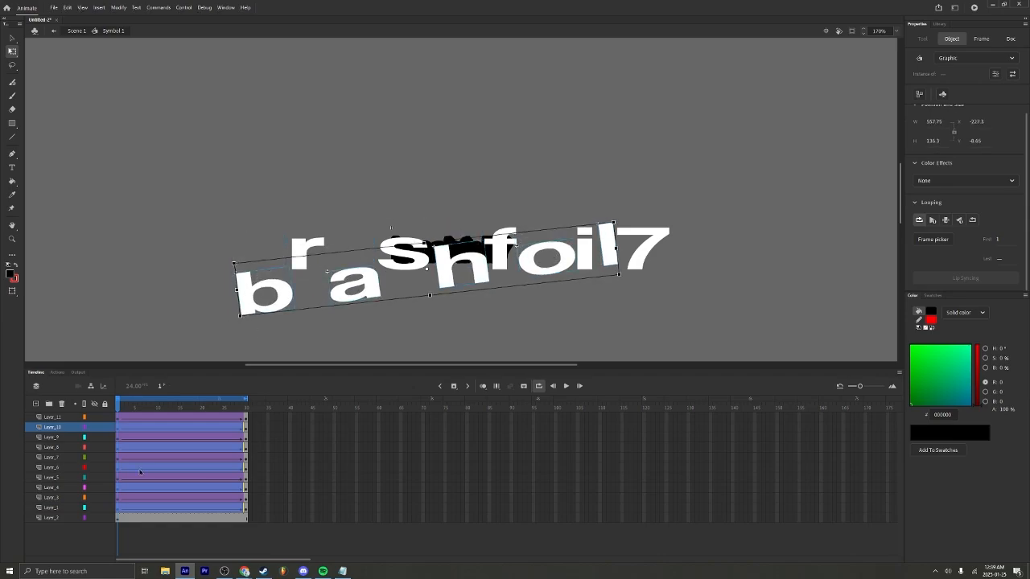
Rotate the letters r, s, f, i and 7 clockwise together on frame 1, swinging the 7 well downward.
left_click(309, 253)
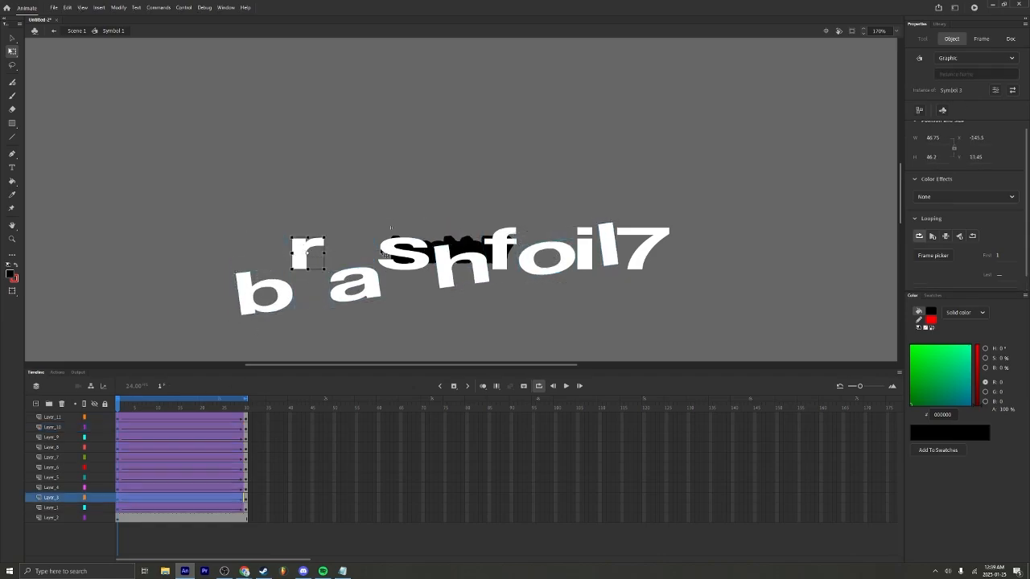
left_click(395, 256, "shift")
left_click(583, 250, "shift")
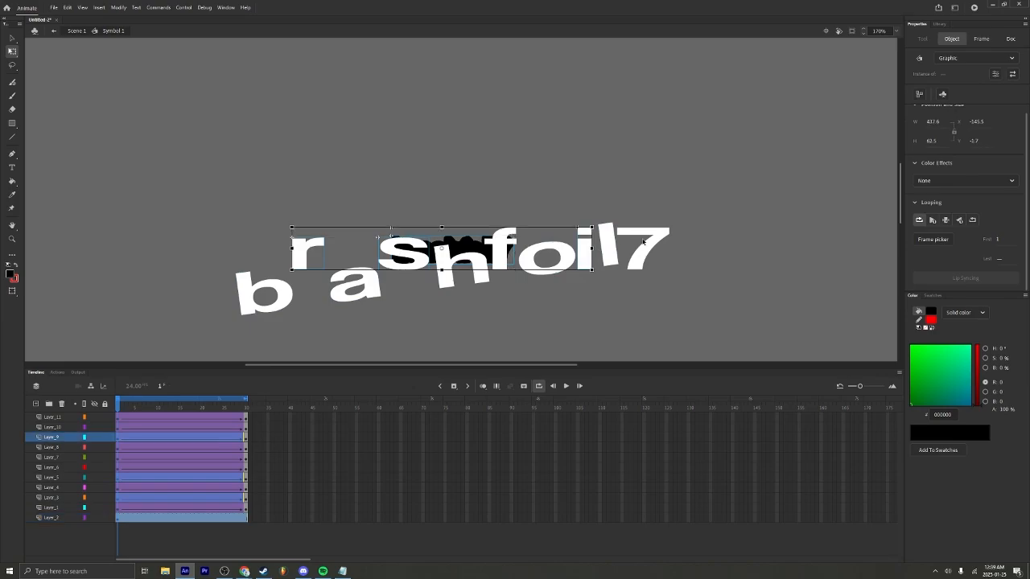
left_click(649, 244, "shift")
left_click_drag(674, 235, 670, 305)
key("ctrl+z")
left_click(515, 237)
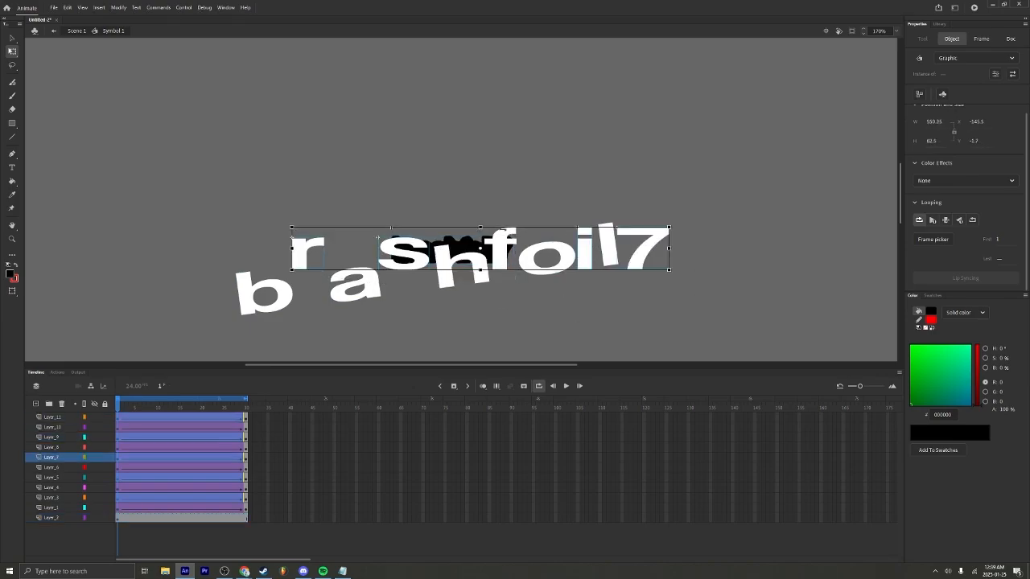
left_click_drag(678, 233, 681, 296)
left_click(617, 328)
Play the opening frames and return to frame 1 to preview the alternately tilted letters.
scroll(405, 303, "down", 4)
scroll(405, 302, "up", 4)
left_click(565, 386)
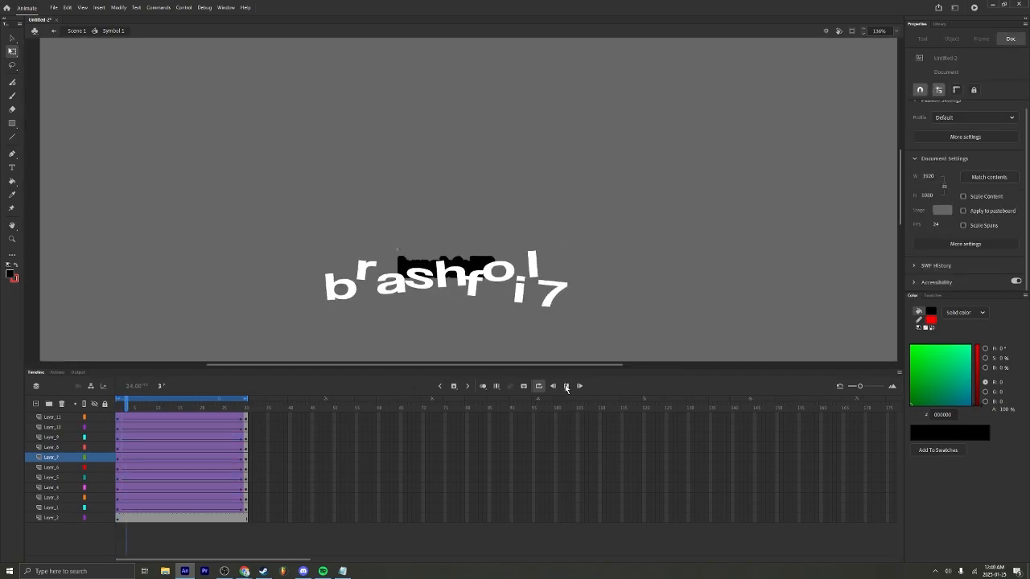
left_click(137, 434)
left_click_drag(136, 434, 68, 448)
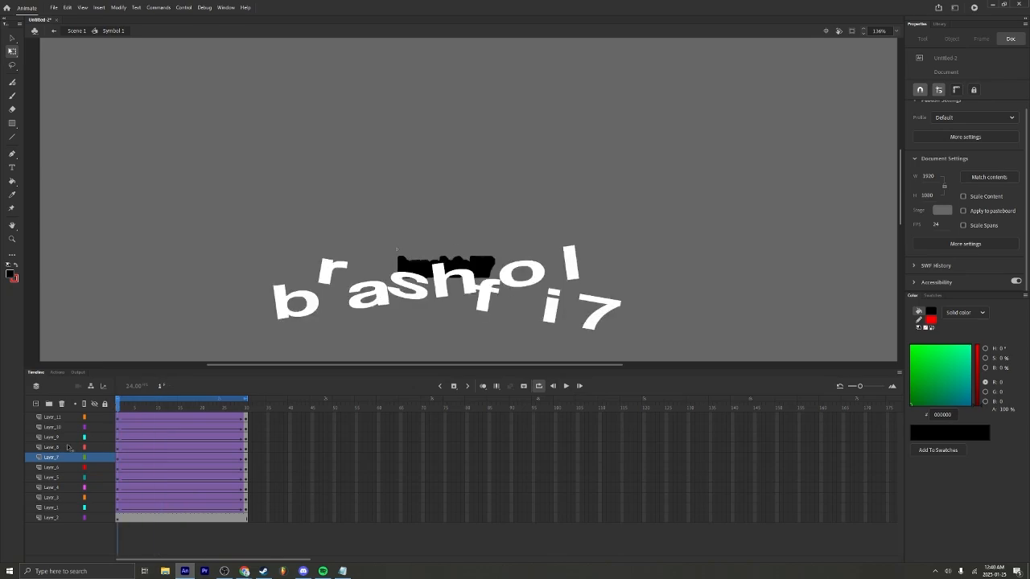
Apply an Alpha color effect of 0% to the frame 1 keyframes of all the letter layers.
left_click(119, 508)
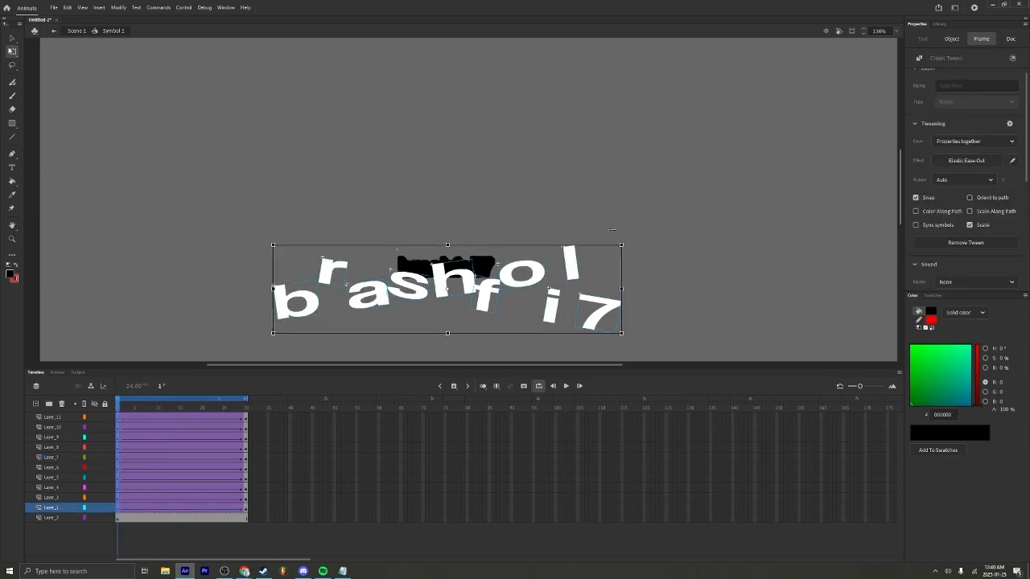
scroll(966, 206, "down", 3)
left_click(933, 270)
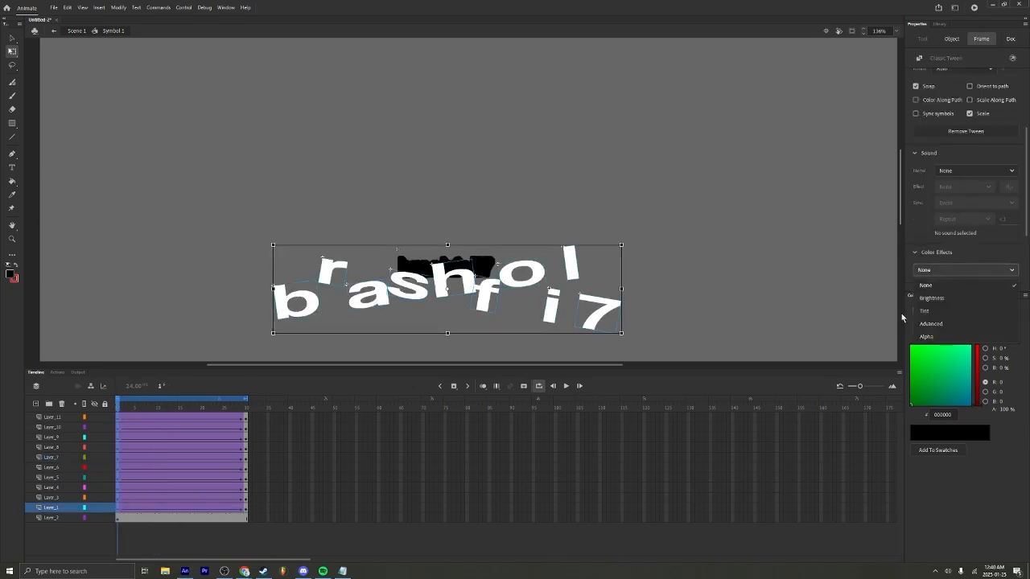
left_click(931, 339)
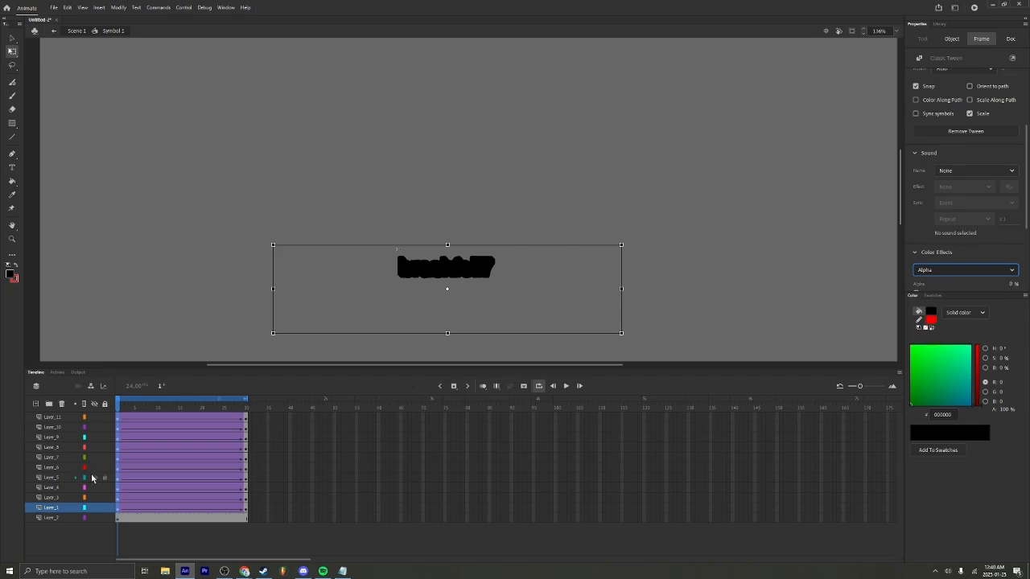
mouse_move(120, 405)
left_mouse_down()
mouse_move(196, 411)
mouse_move(117, 409)
left_mouse_up()
left_click(260, 330)
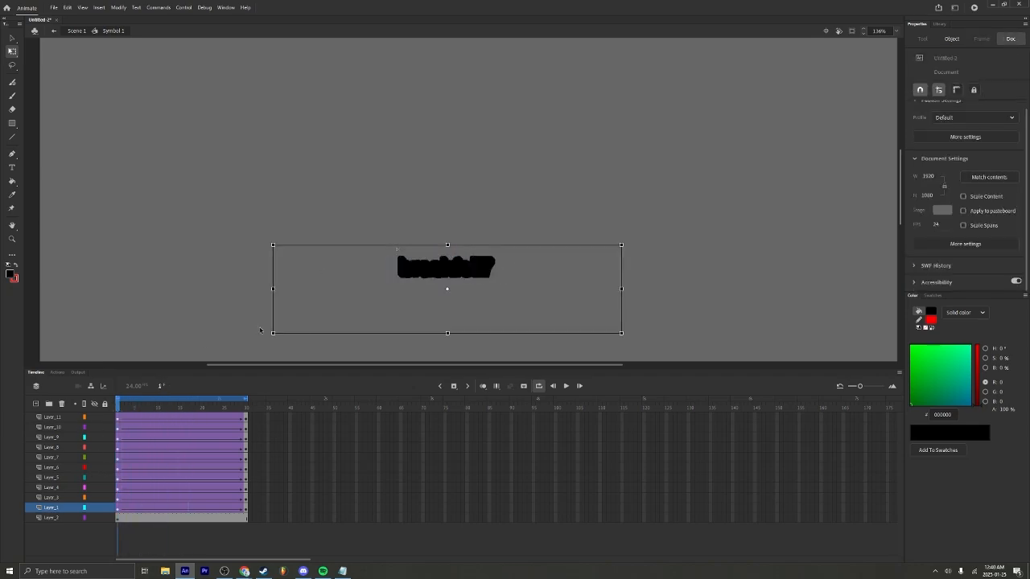
Turn off loop playback on the timeline.
left_click(386, 359)
left_click(539, 390)
left_click_drag(524, 333, 541, 283)
scroll(394, 307, "up", 3)
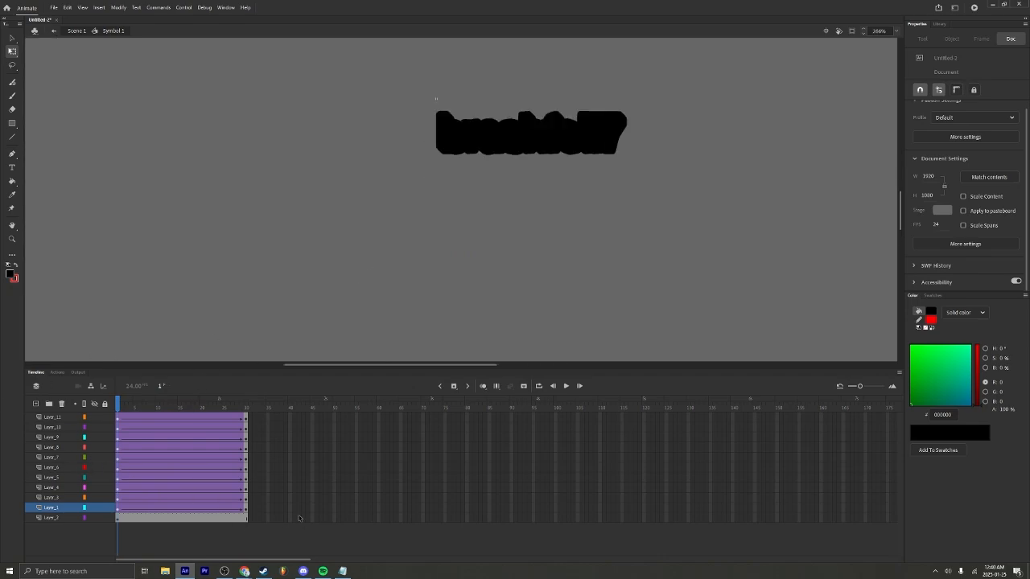
Try to shift the tweens of Layer_3 through Layer_10 one frame later.
left_click(246, 501)
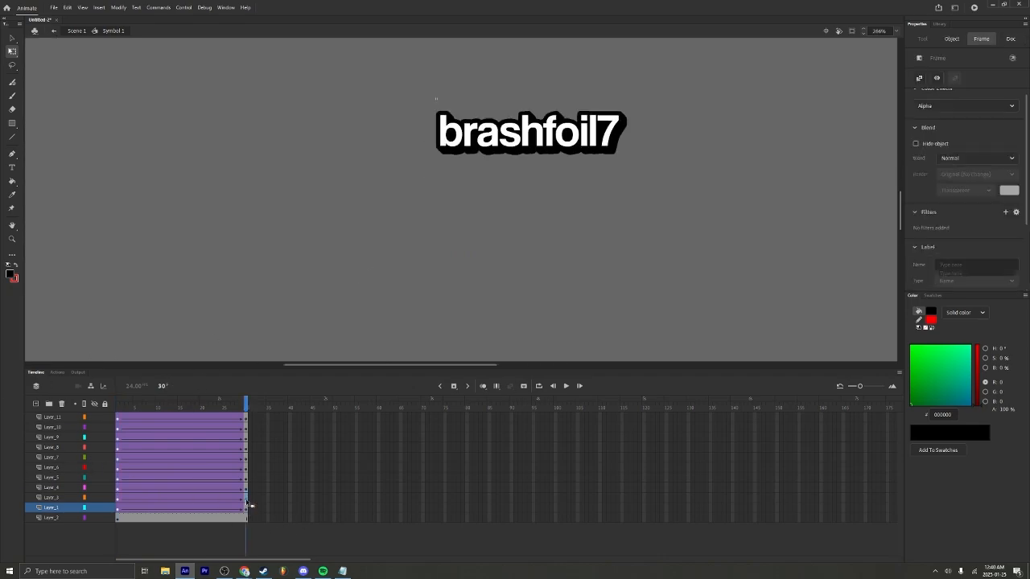
left_click(124, 434, "shift")
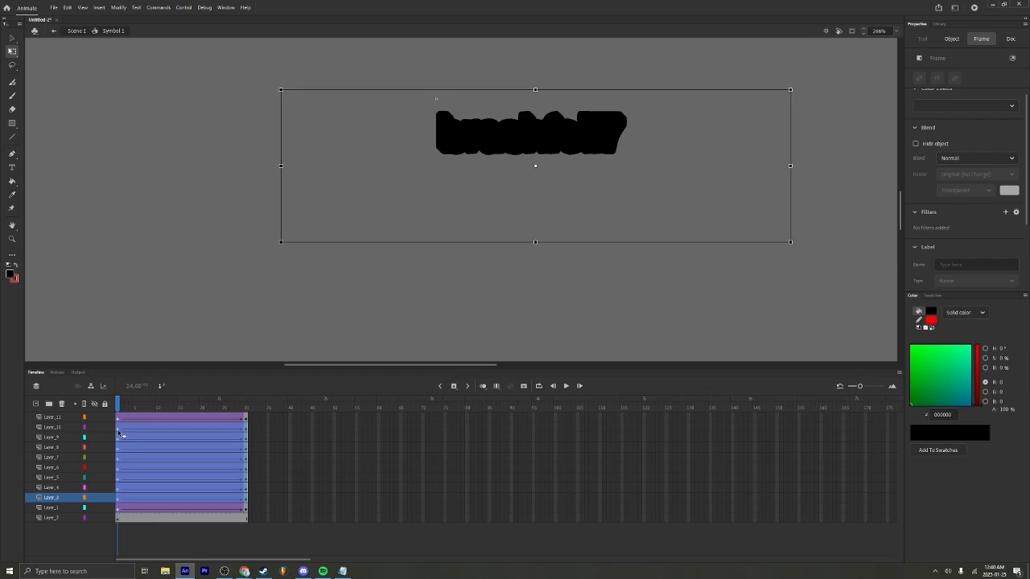
left_click_drag(124, 434, 127, 432)
left_click(127, 431)
left_click(122, 437)
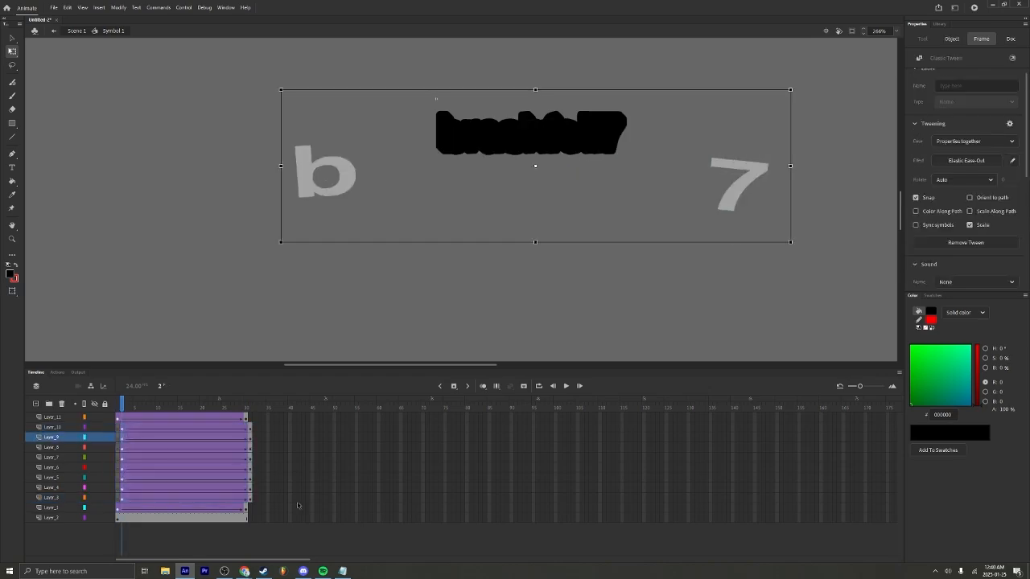
left_click(149, 505)
left_click(122, 439)
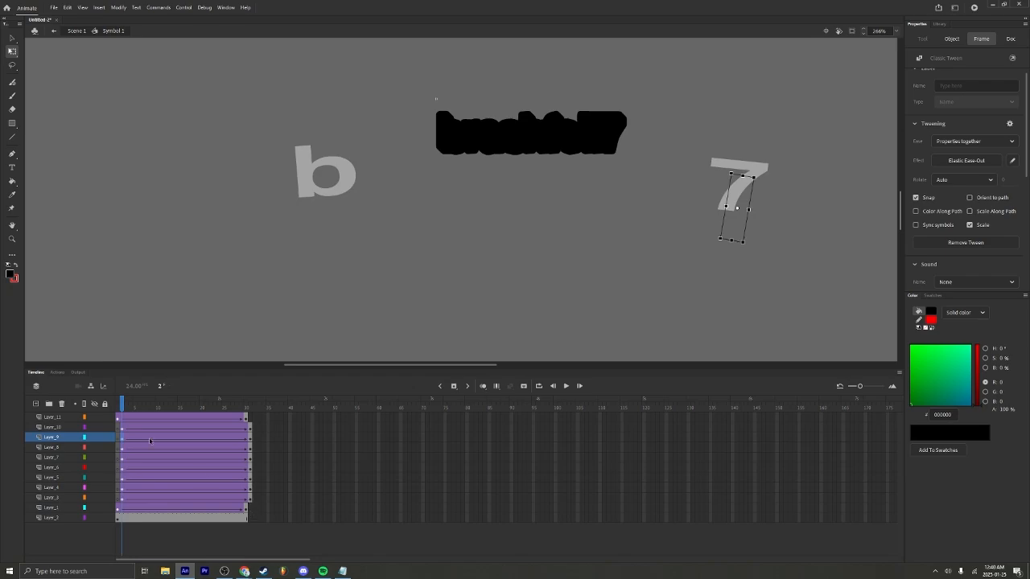
Undo the one-frame shift of Layer_3 through Layer_10.
key("ctrl+z")
key("ctrl+z")
key("ctrl+z")
key("ctrl+z")
key("ctrl+z")
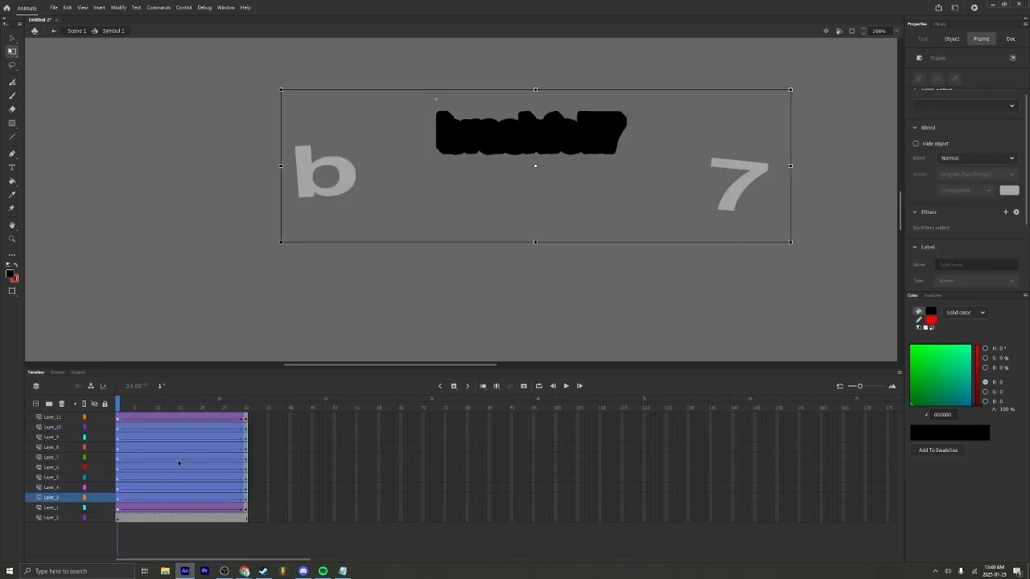
Shift the tweens of Layer_3 through Layer_11 one frame later so they start on frame 2.
left_click(119, 419)
left_click(246, 499, "shift")
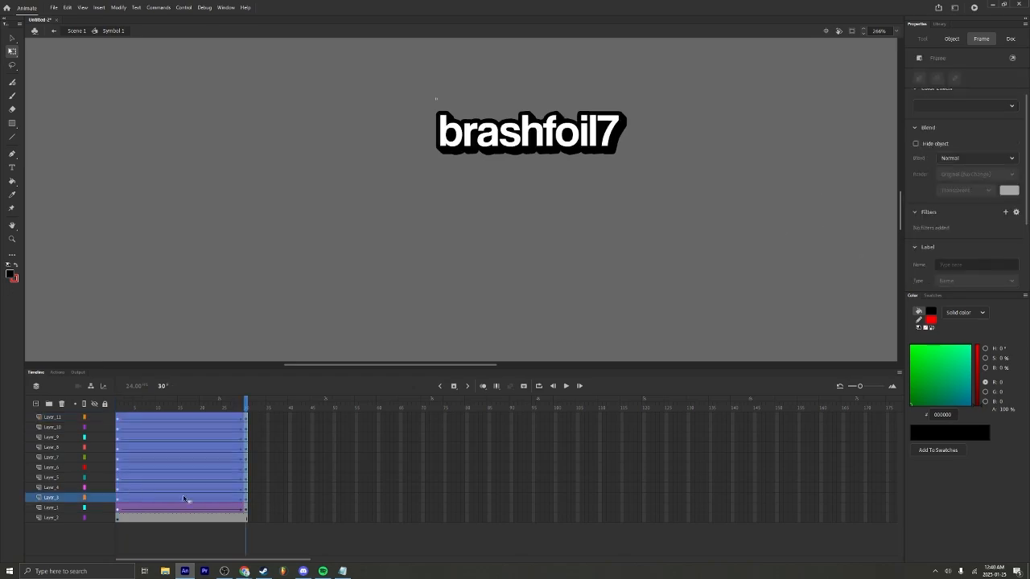
left_click_drag(119, 499, 124, 499)
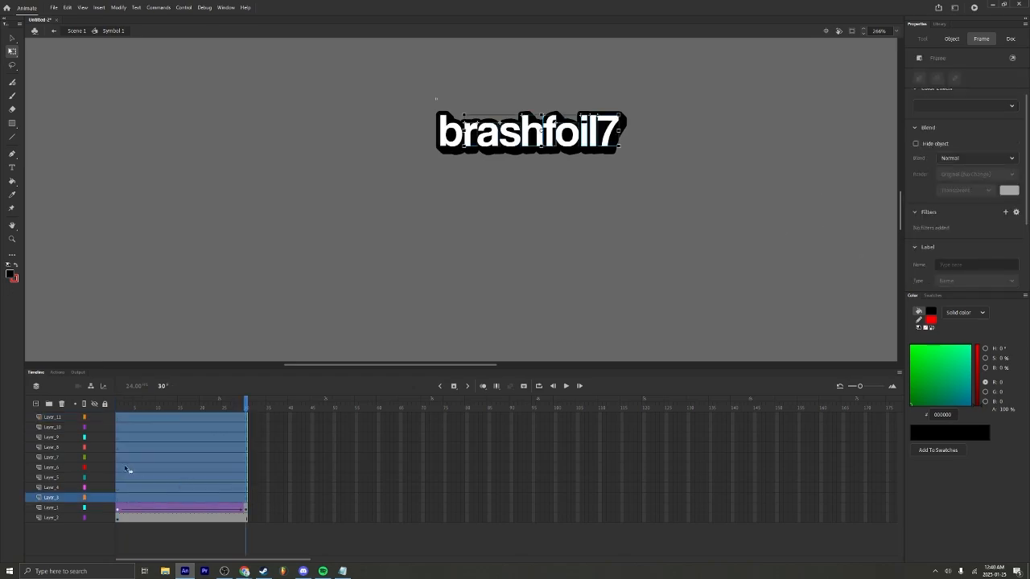
left_click(140, 489)
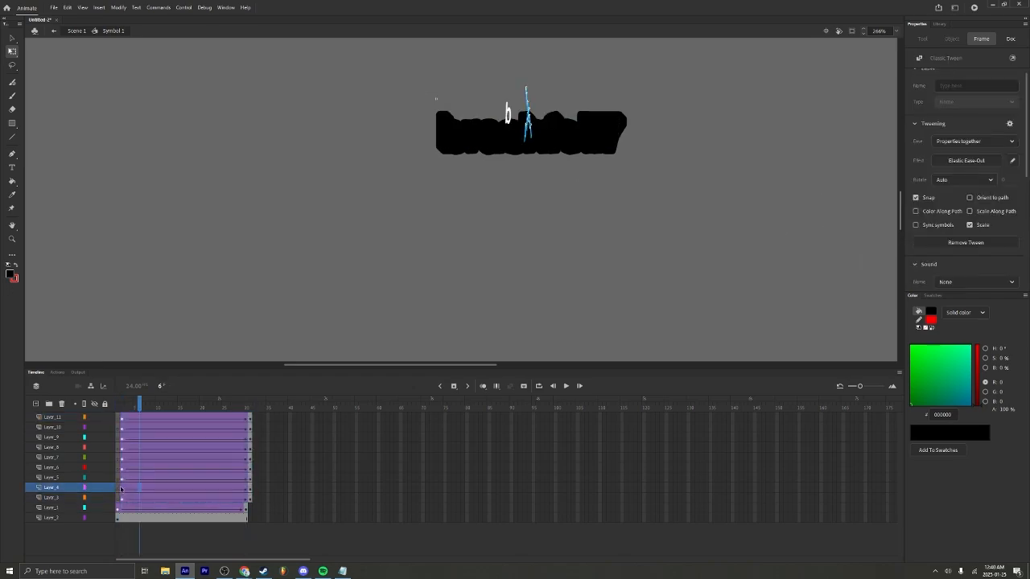
Try to shift only the tweens of Layer_4 through Layer_10 to start on frame 3, then undo that shift.
left_click(129, 431)
left_click(249, 494, "shift")
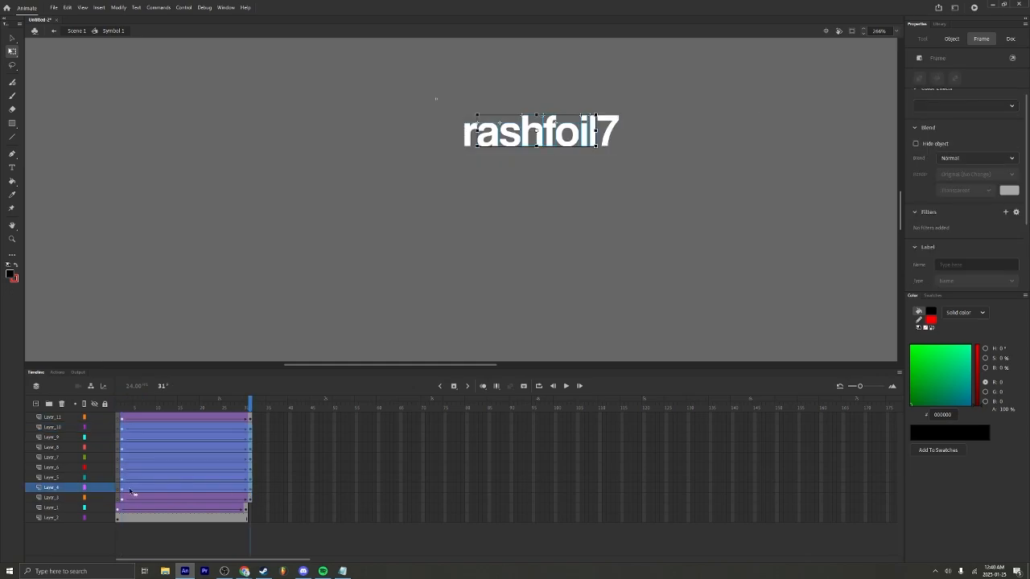
left_click_drag(124, 490, 129, 489)
left_click(149, 449)
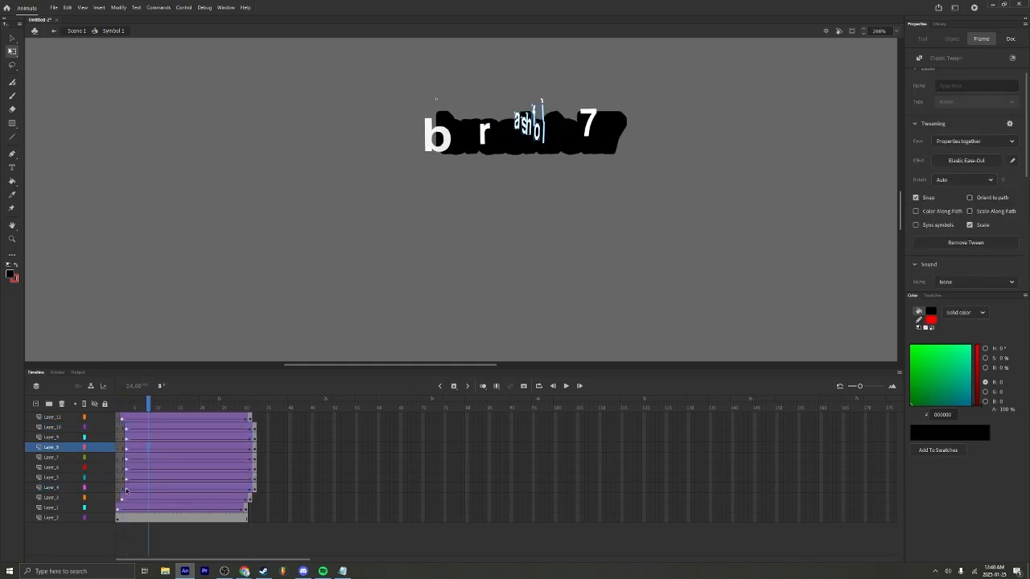
key("ctrl+z")
key("ctrl+z")
key("ctrl+z")
left_click(119, 489)
left_click(120, 490)
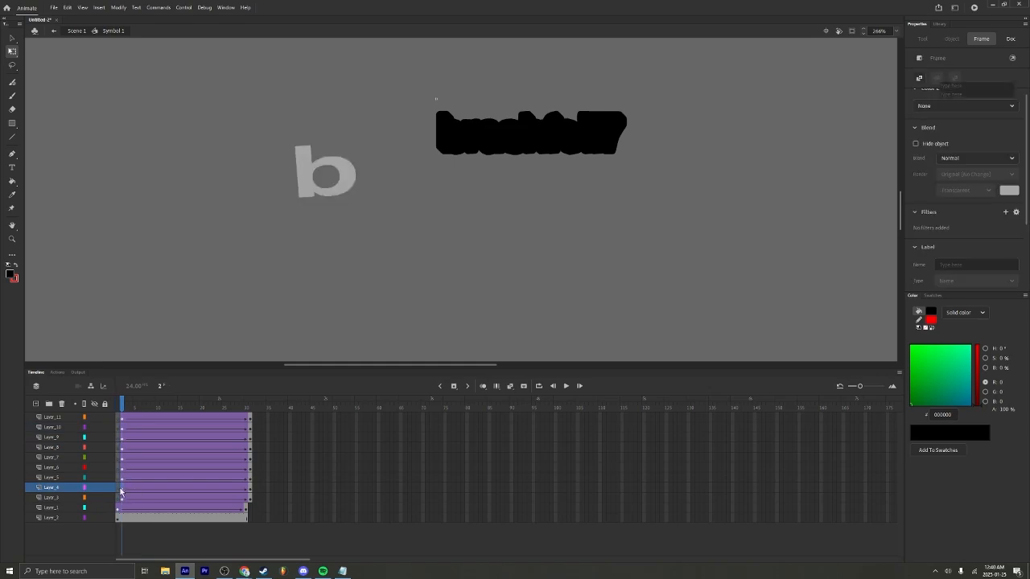
Shift the tweens of Layer_3 through Layer_10 one frame later so they start on frame 3.
left_click(129, 428)
left_click(253, 499, "shift")
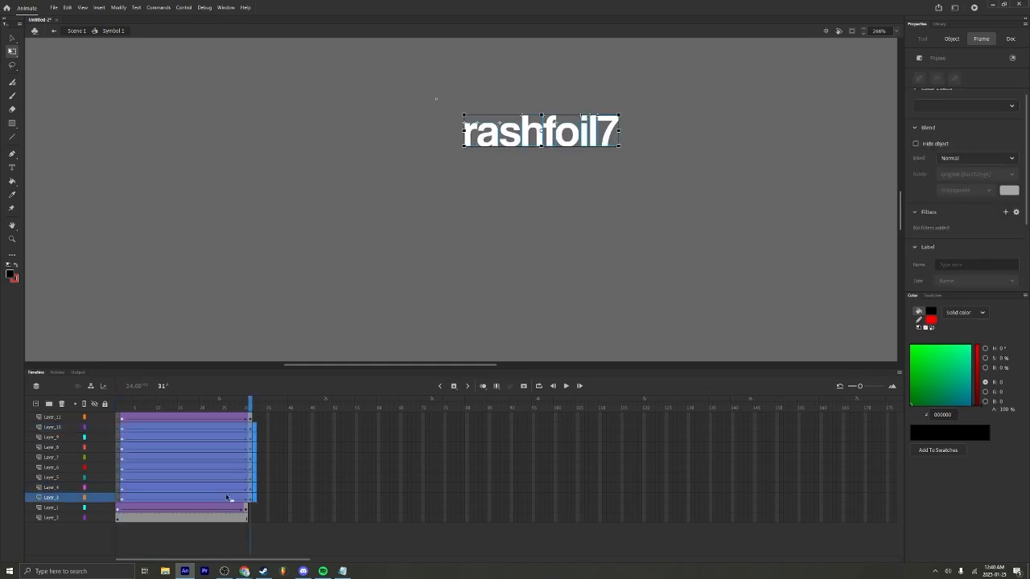
left_click(229, 480)
left_click(250, 498)
left_click(130, 431, "shift")
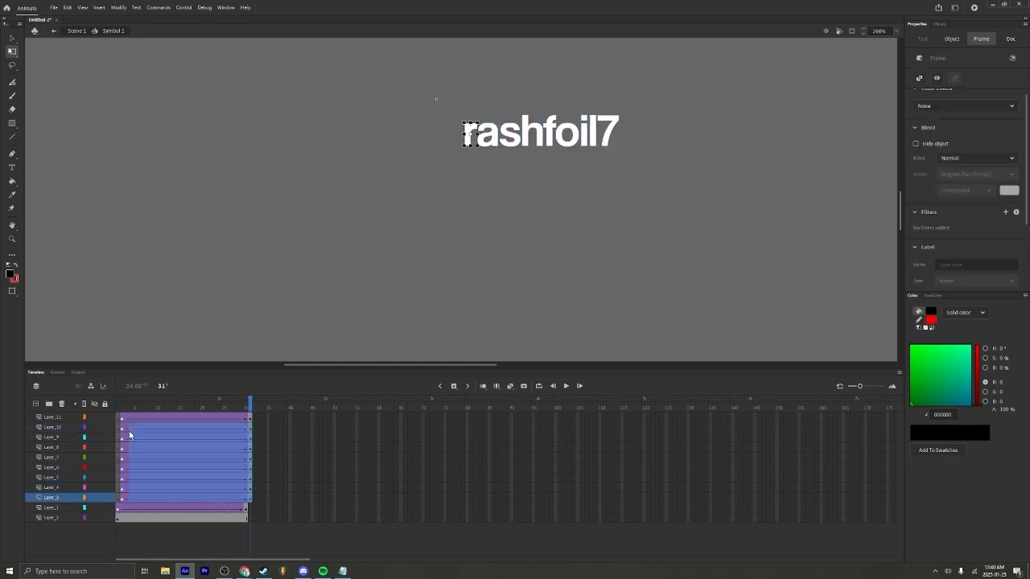
left_click(123, 428)
left_click(251, 498, "shift")
left_click_drag(121, 437, 127, 438)
left_click(126, 447)
Shift the tweens of Layer_4 through Layer_10 one frame later so they start on frame 4.
left_click(127, 428)
left_click(255, 487, "shift")
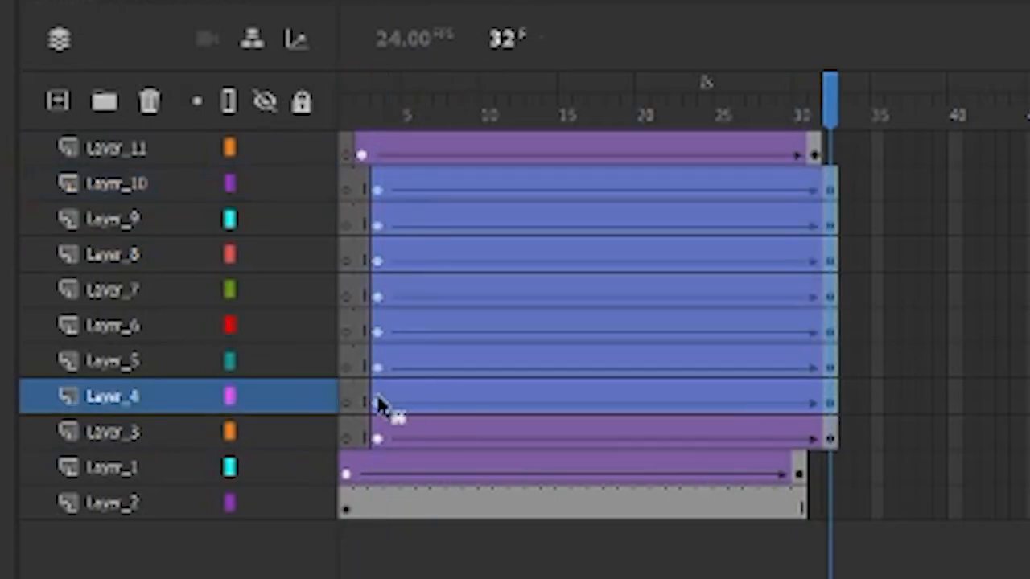
left_click_drag(378, 399, 394, 400)
left_click(457, 361)
Shift Layer_4 through Layer_9 to start on frame 5, and delay Layer_5 through Layer_9 further to frame 6.
left_click(392, 399)
left_click(844, 221, "shift")
left_click_drag(775, 407, 790, 407)
left_click(390, 373)
left_click(393, 222, "shift")
key("F5")
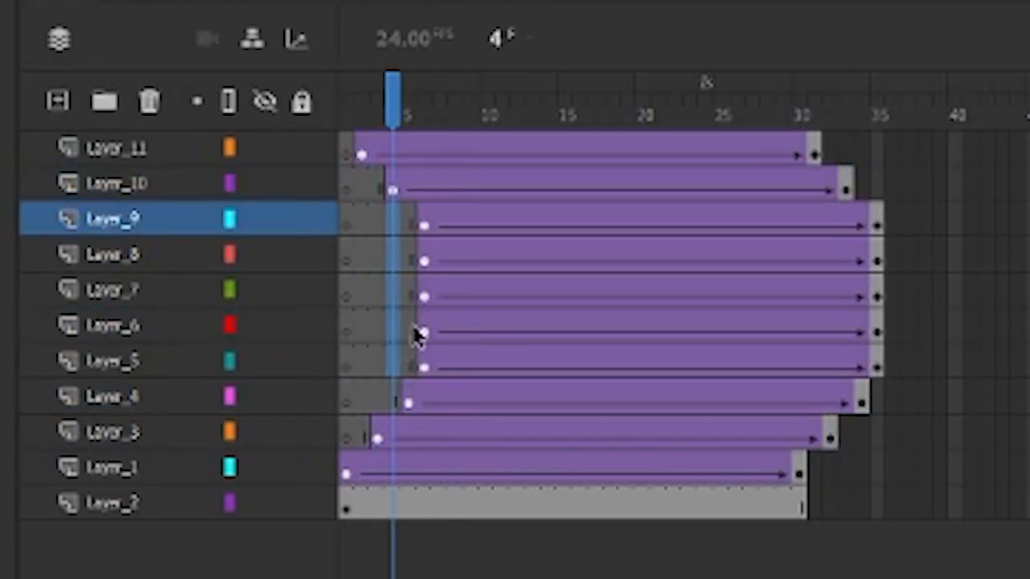
Insert frames ahead of the inner tweens so Layer_5 starts on frame 7, Layer_8 on 8, Layer_7 on 10 and Layer_6 on 12.
left_click(409, 362)
left_click(409, 257, "shift")
key("F5")
left_click(393, 293)
key("F5")
left_click(394, 335)
key("F5")
key("F5")
key("F5")
Scrub the timeline back from frame 12 to frame 2 to check the staggered letter entrances.
left_click_drag(394, 122, 519, 191)
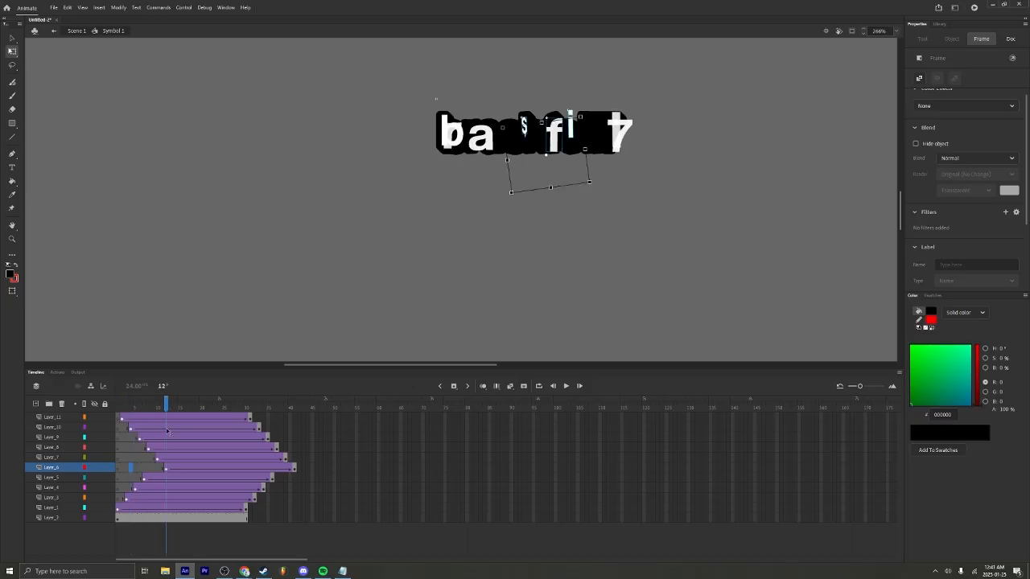
left_click_drag(167, 432, 124, 483)
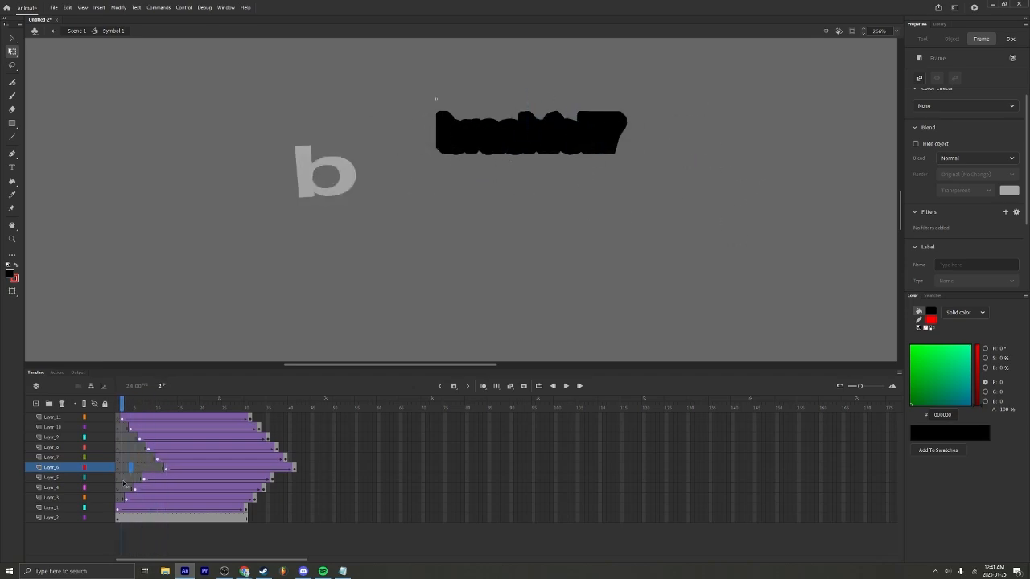
left_click(486, 150)
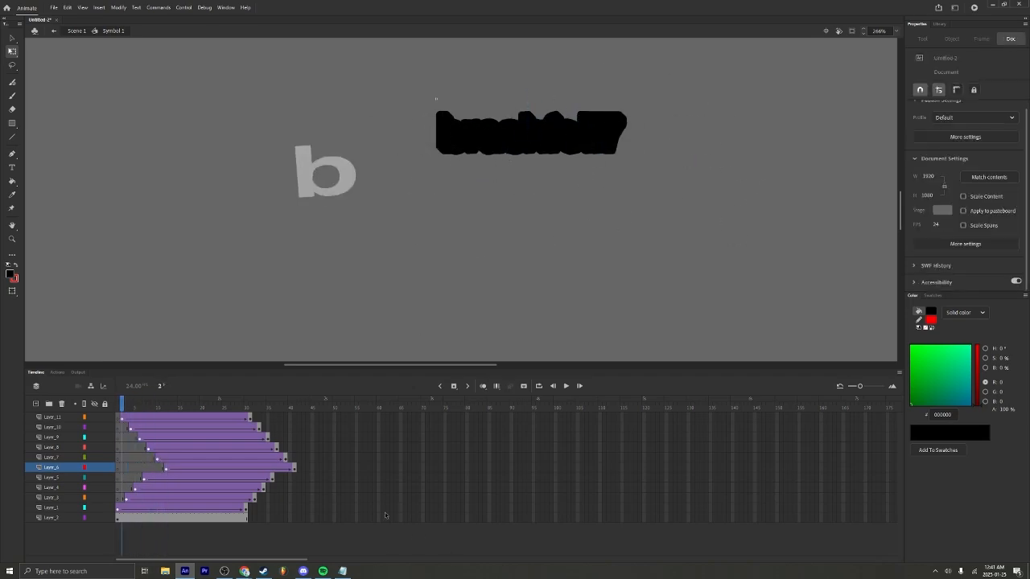
Extend all letter layers and the black outline layer to frame 50.
left_click(335, 419)
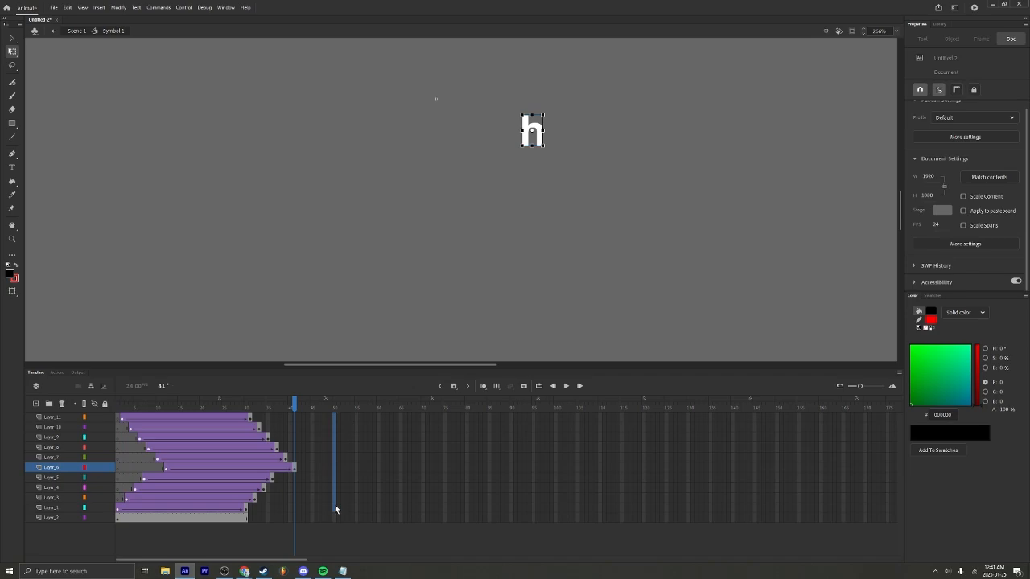
key("F5")
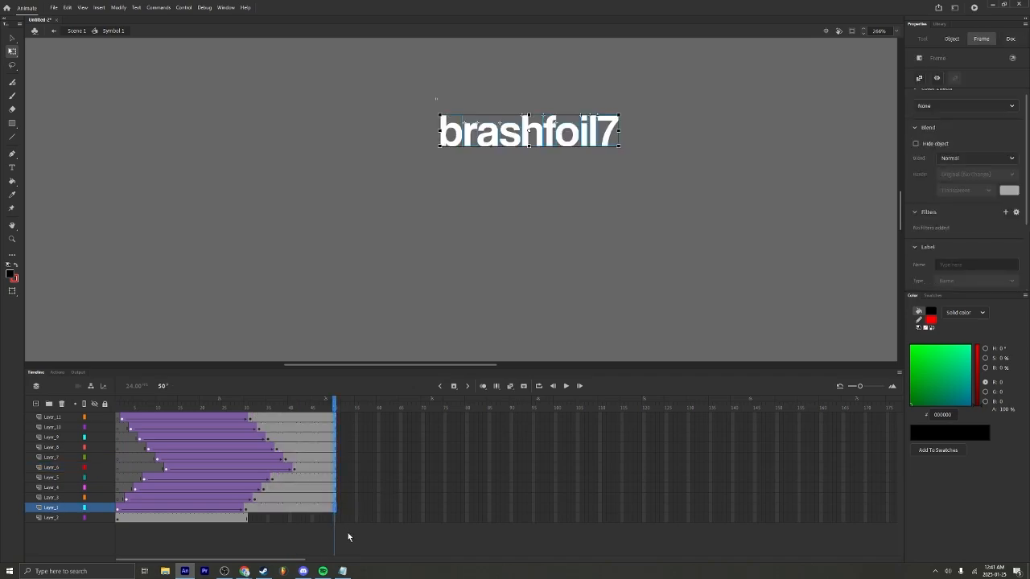
left_click(334, 519)
key("F5")
Turn on loop playback with the range ending at frame 50, preview the staggered animation and return to frame 1.
key("Return")
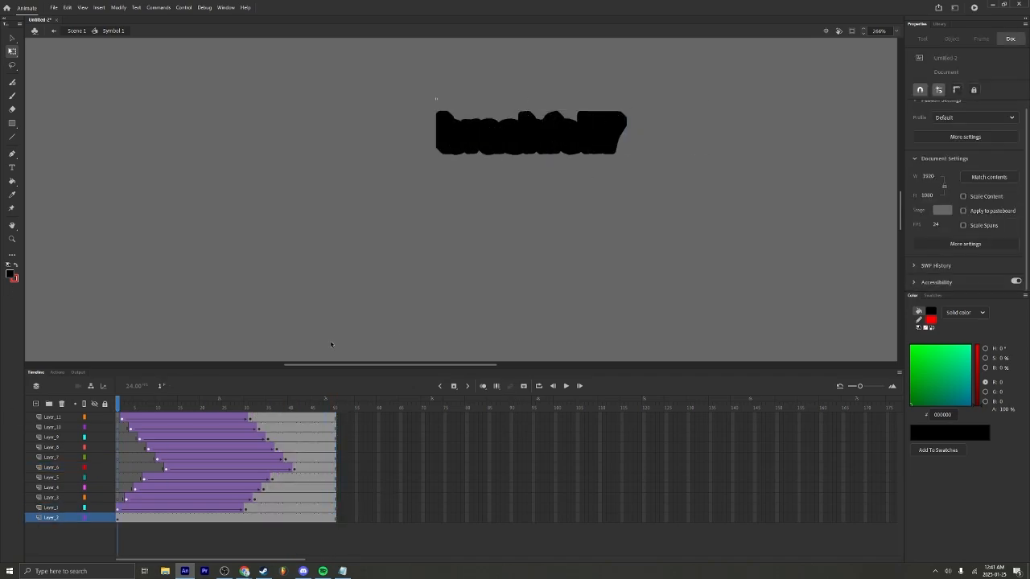
left_click(542, 388)
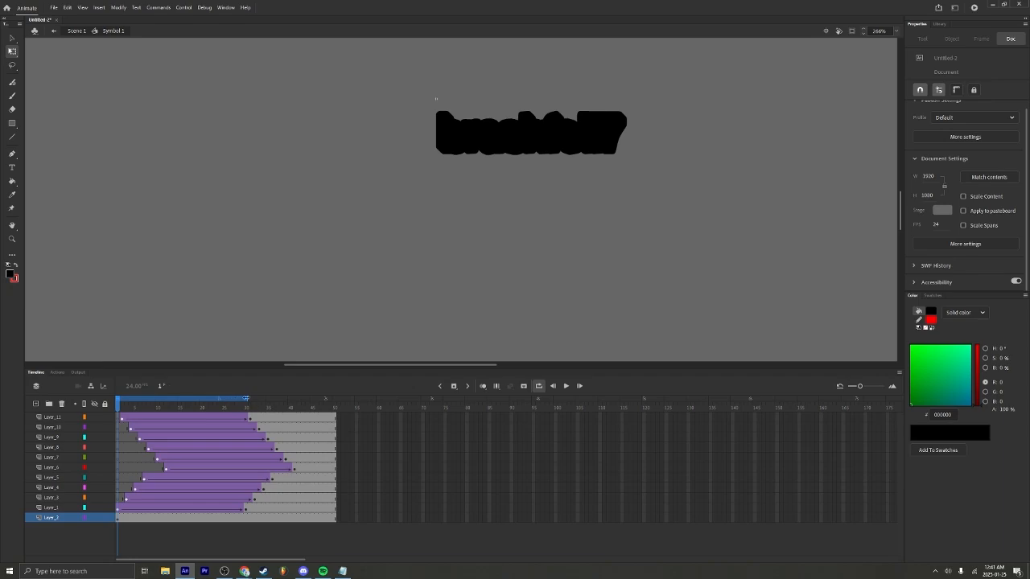
left_click(566, 387)
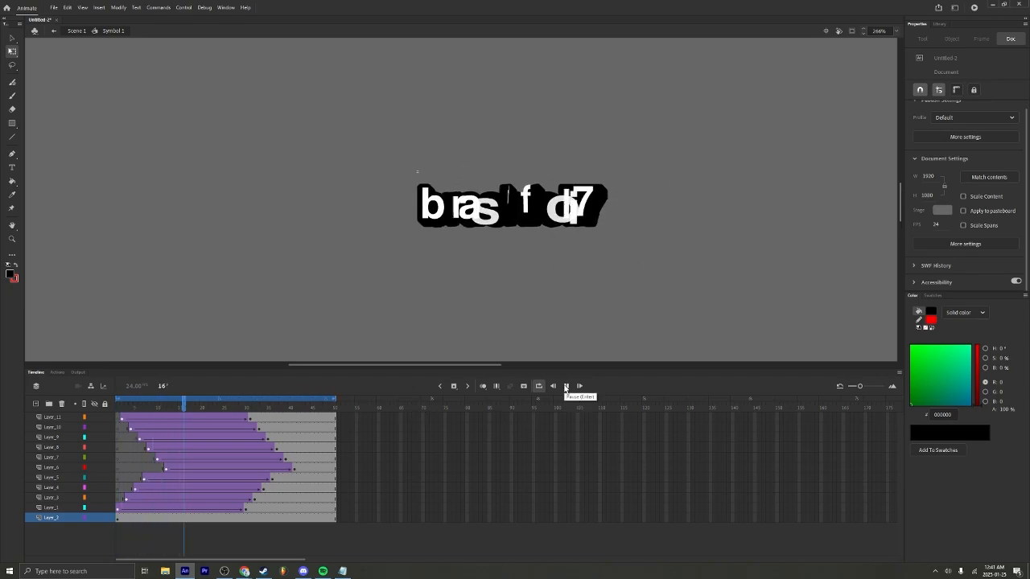
left_click(216, 418)
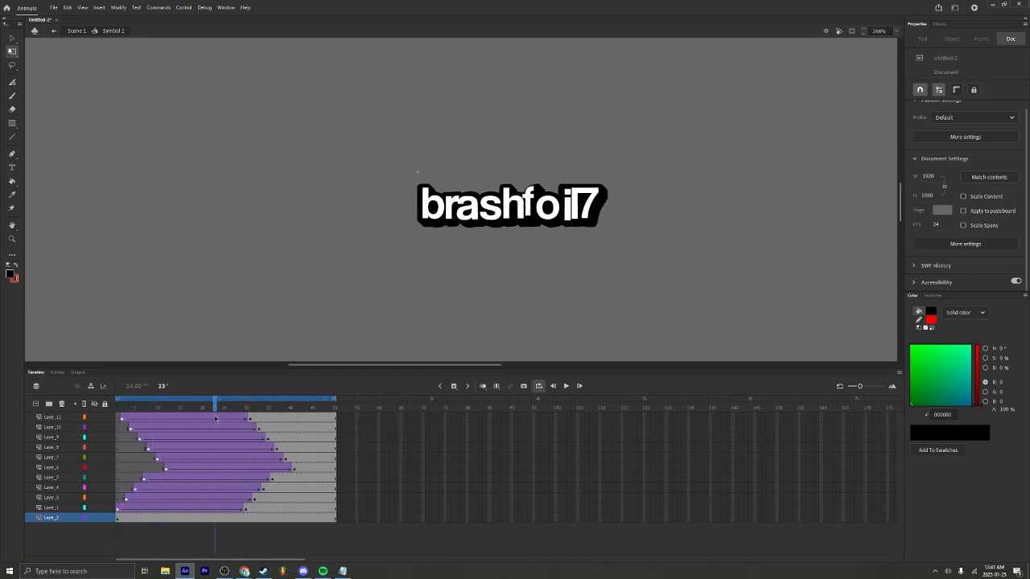
left_click_drag(215, 418, 116, 418)
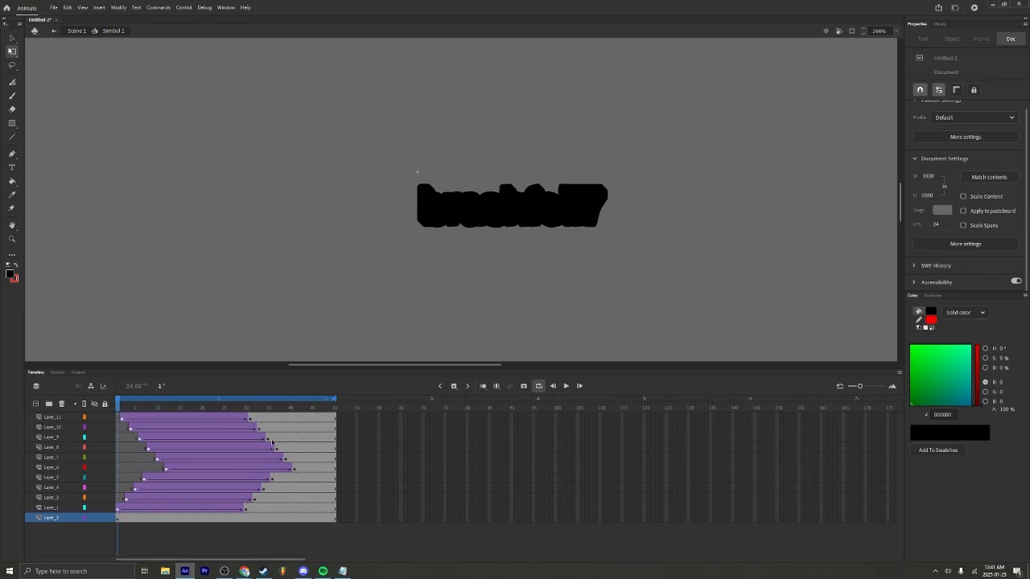
Preview the staggered letter animation twice and return to the first frame.
left_click(566, 387)
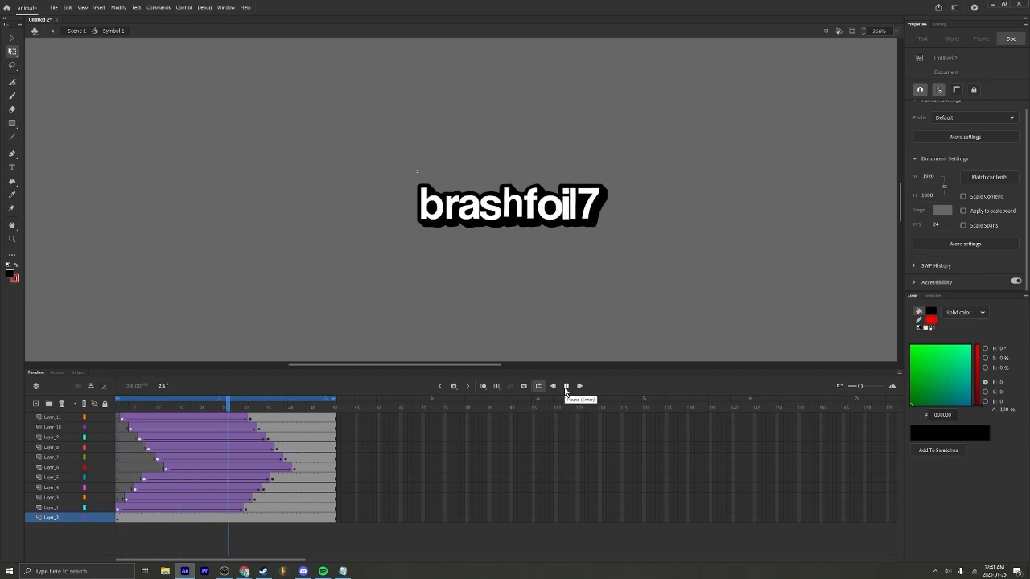
left_click(134, 444)
left_click_drag(134, 443, 78, 490)
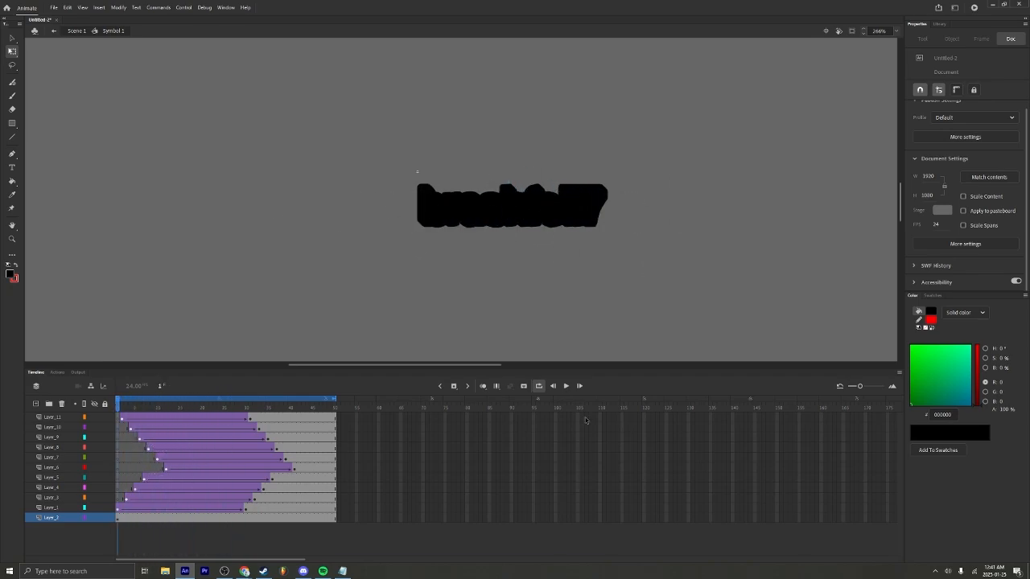
left_click(565, 385)
left_click(232, 422)
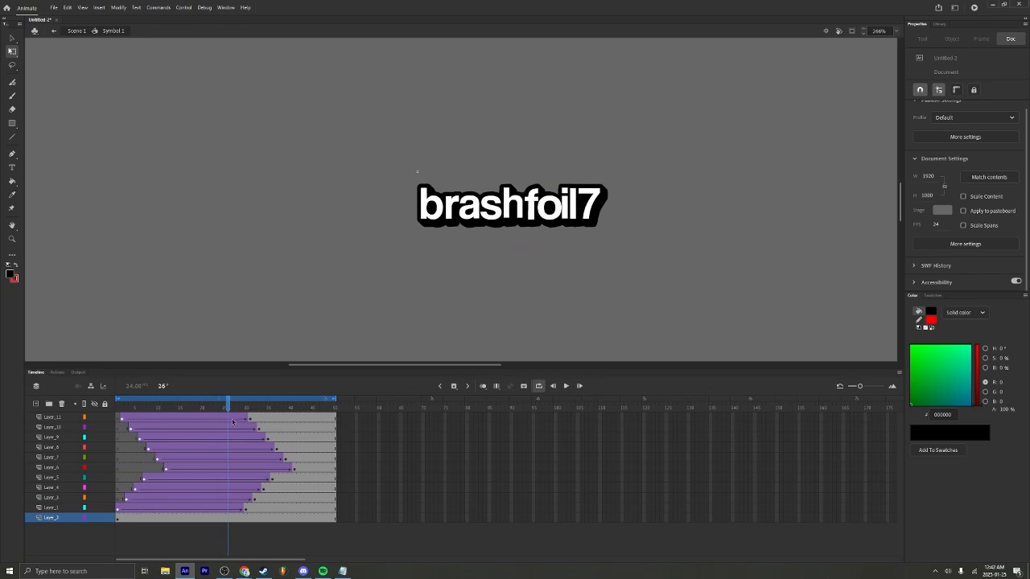
left_click_drag(233, 421, 47, 518)
Add keyframes at frames 25 and 44 on the black outline layer.
left_click(115, 519)
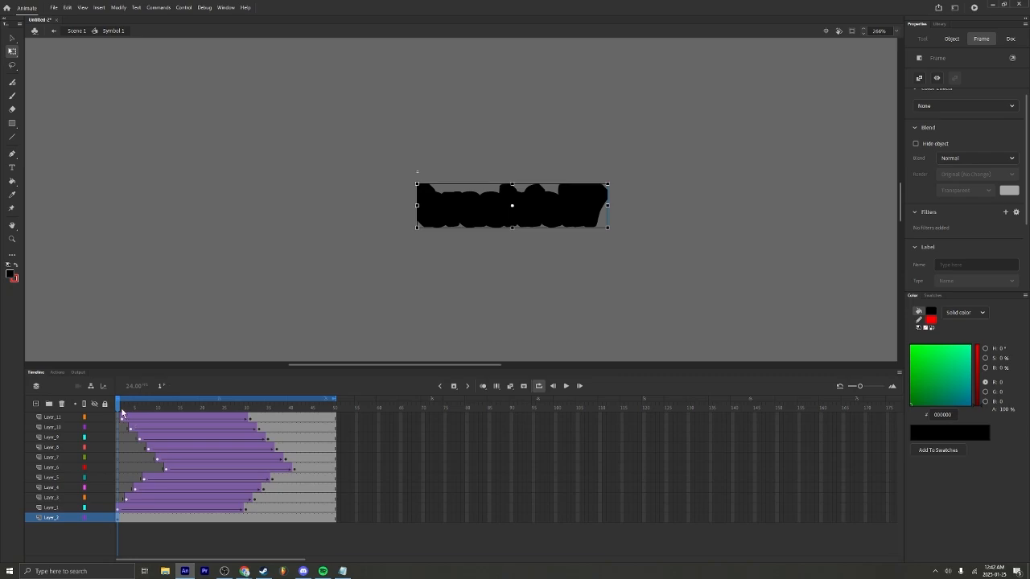
left_click_drag(122, 412, 223, 477)
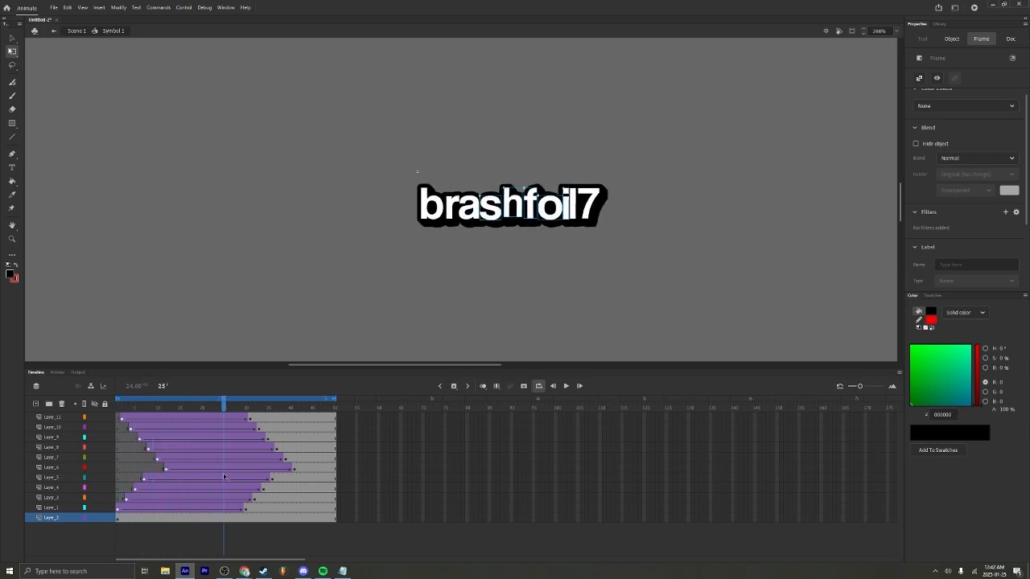
left_click(224, 530)
left_click_drag(224, 521, 307, 491)
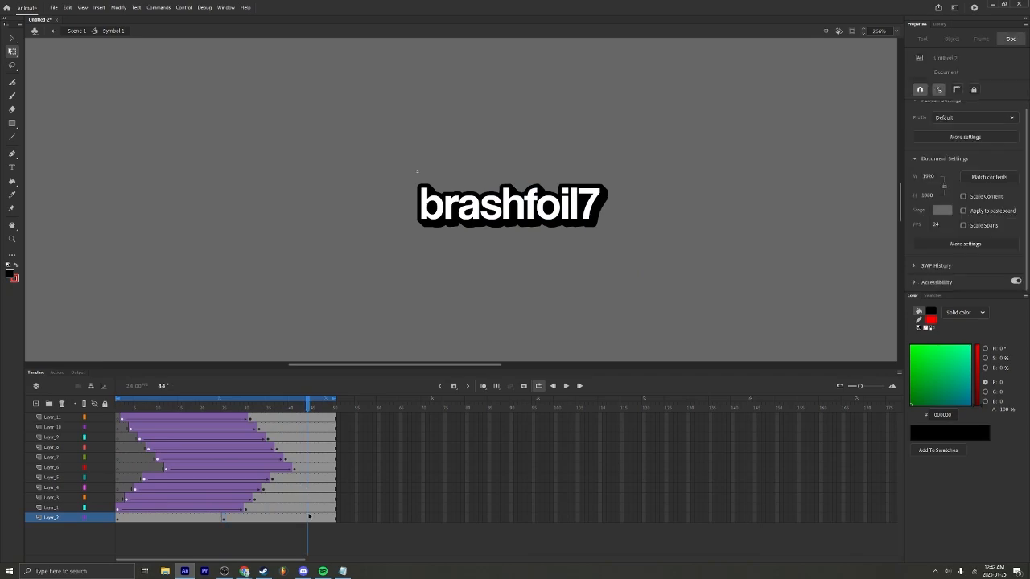
left_click(307, 518)
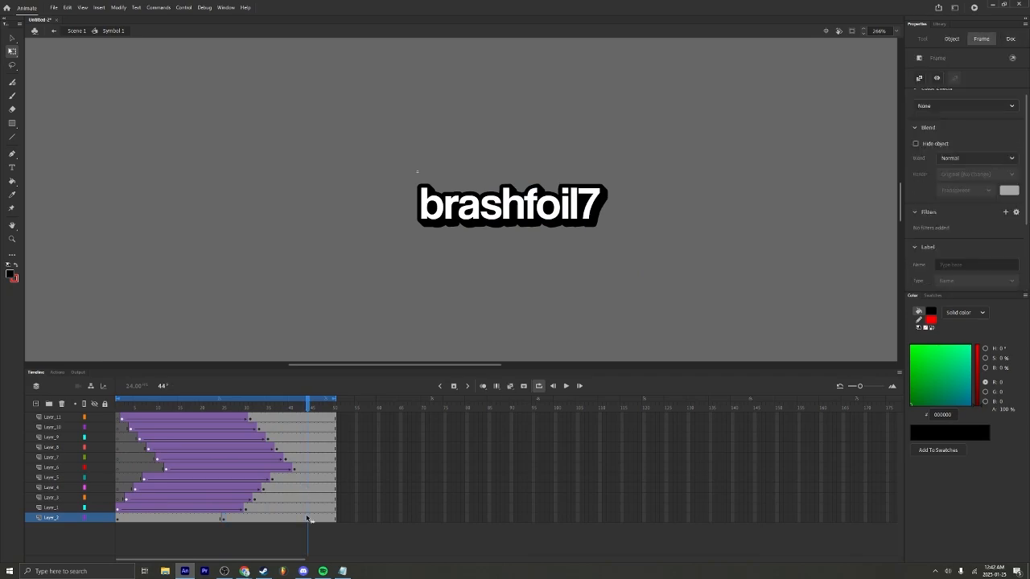
Delete the black outline from the layer's frame 1 keyframe and play the animation to check its opening.
left_click(121, 521)
left_click(118, 520)
key("Delete")
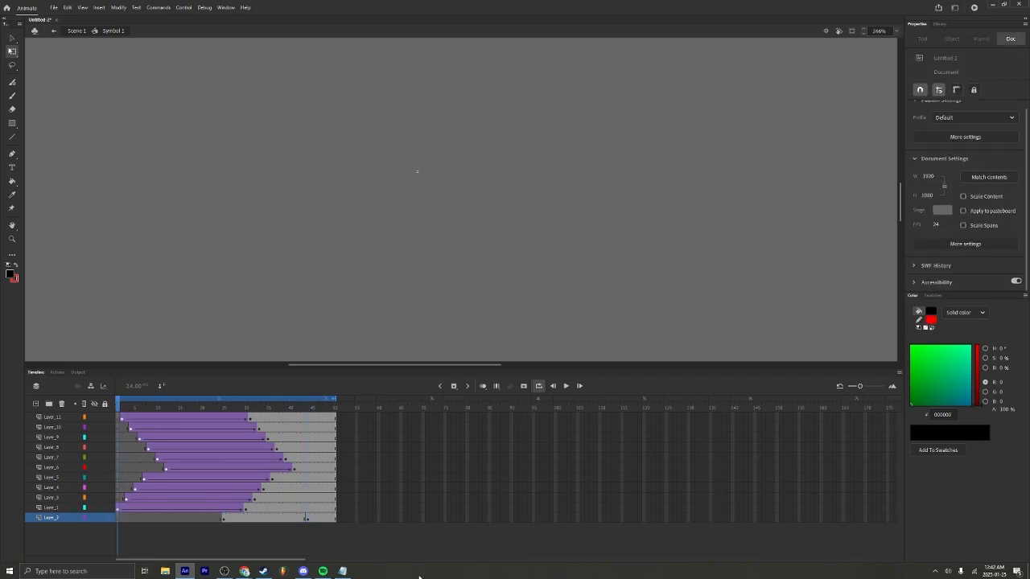
key("Return")
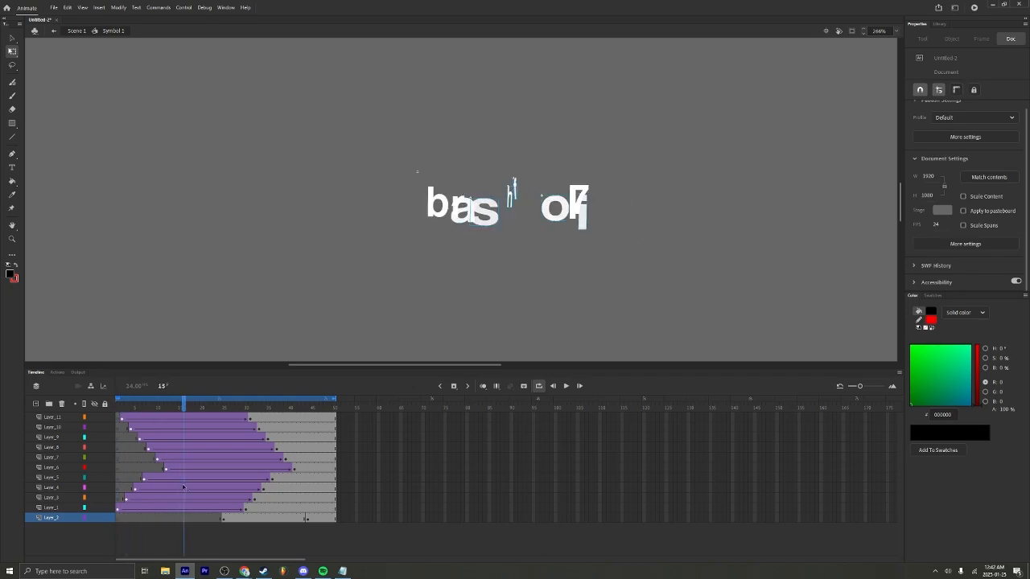
left_click(224, 519)
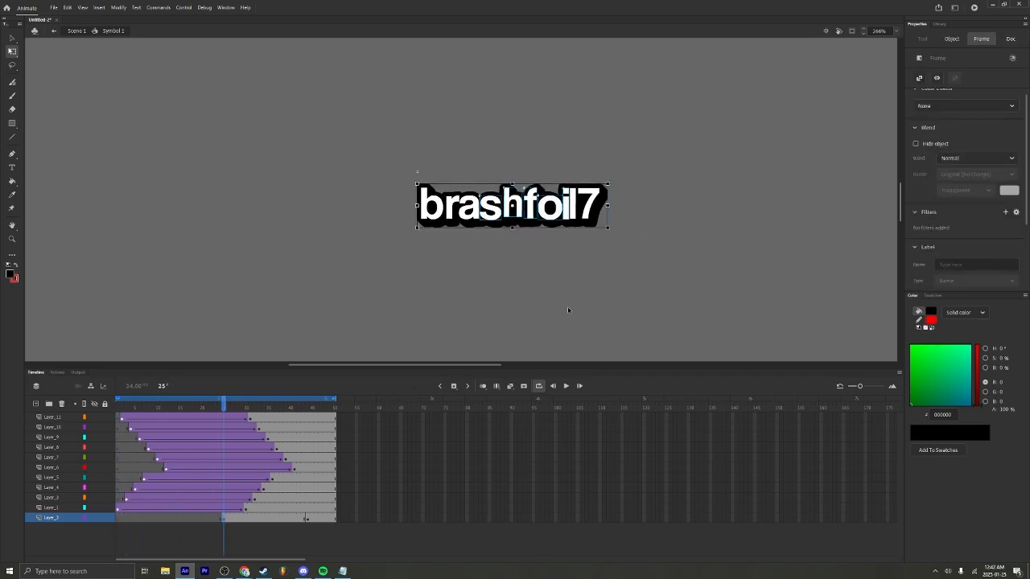
left_click(566, 272)
left_click(590, 223)
left_click(600, 256)
scroll(556, 208, "up", 3)
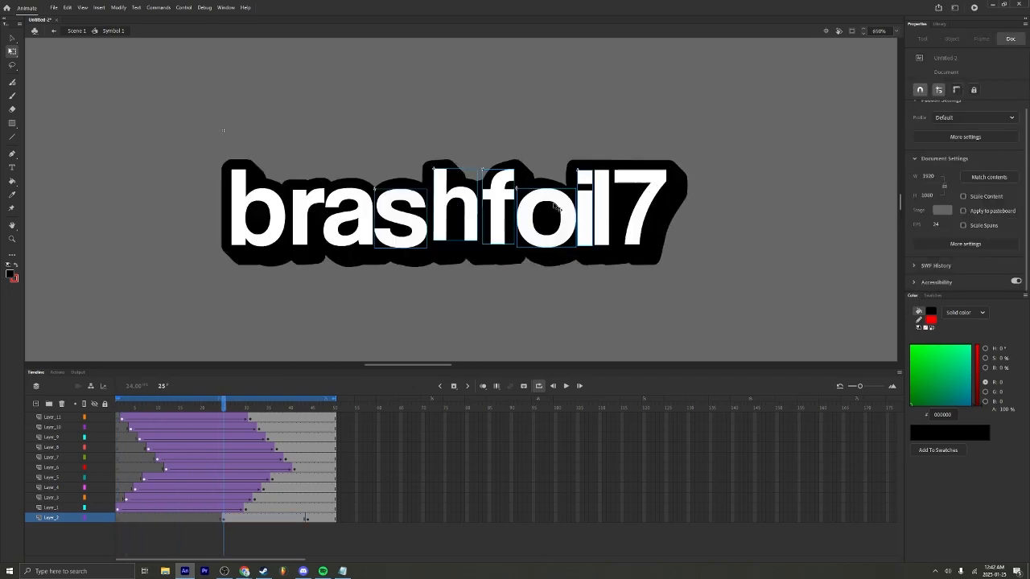
left_click(54, 32)
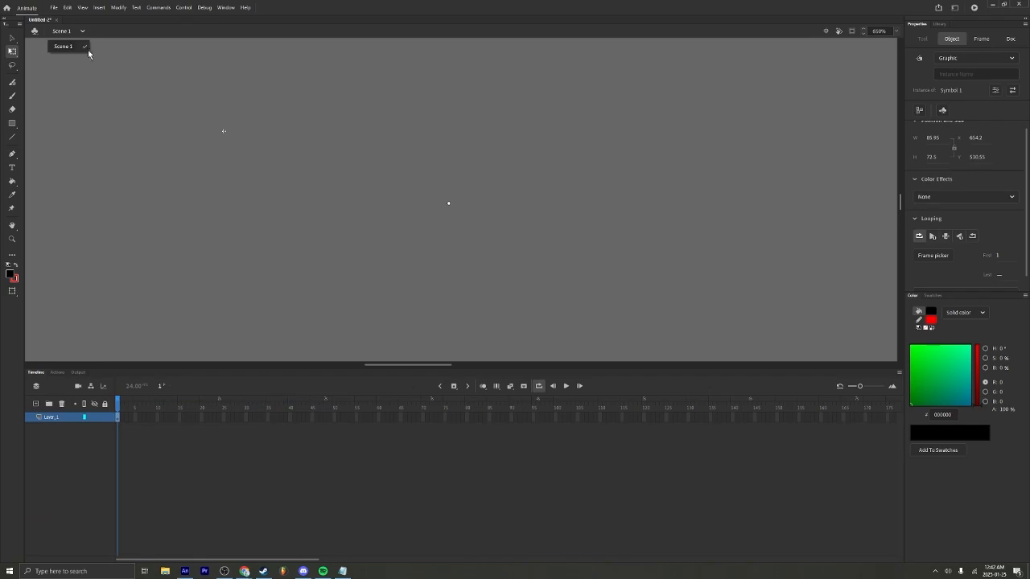
scroll(420, 242, "down", 3)
scroll(419, 242, "down", 3)
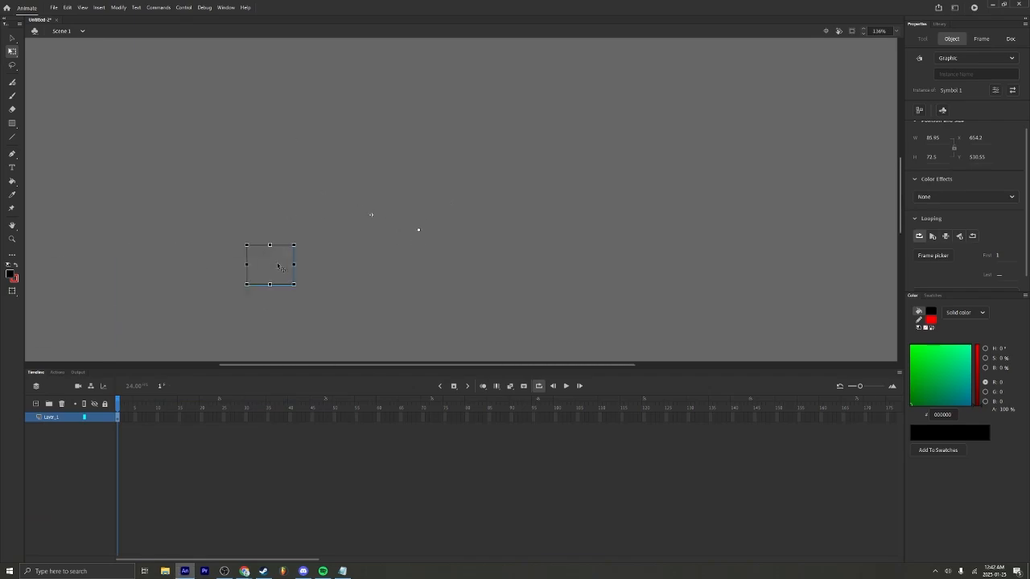
double_click(287, 266)
Nudge the black outline down to Y 16.75 on its frame 25 keyframe.
left_click_drag(129, 411, 224, 406)
scroll(411, 186, "up", 3)
scroll(411, 185, "up", 3)
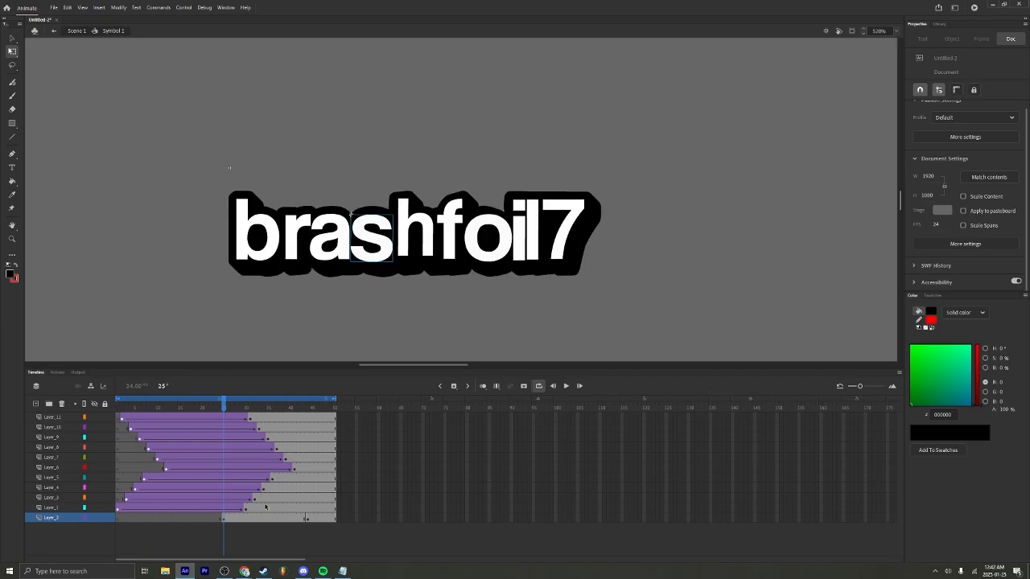
left_click(334, 276)
left_click(500, 273)
key("Down")
key("Down")
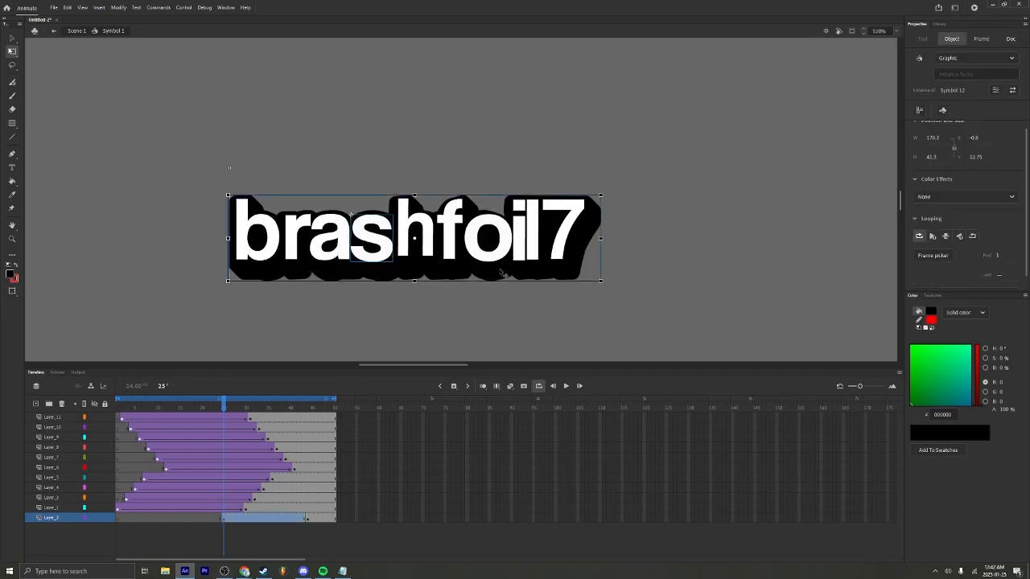
key("Down")
key("Down")
key("Down")
key("Down")
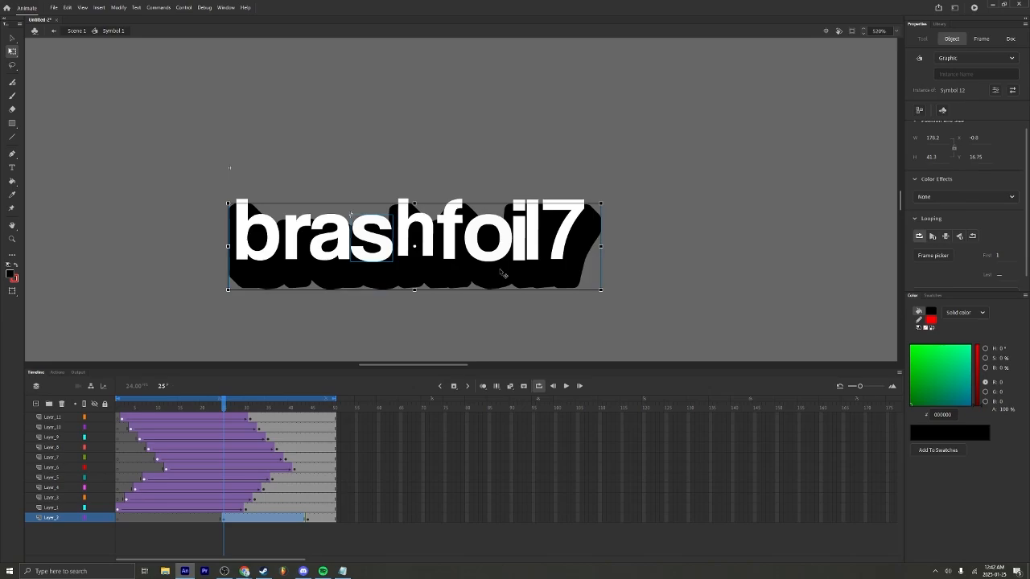
Create a classic tween on the black outline between frames 25 and 44 and preview its rise.
left_click(286, 165)
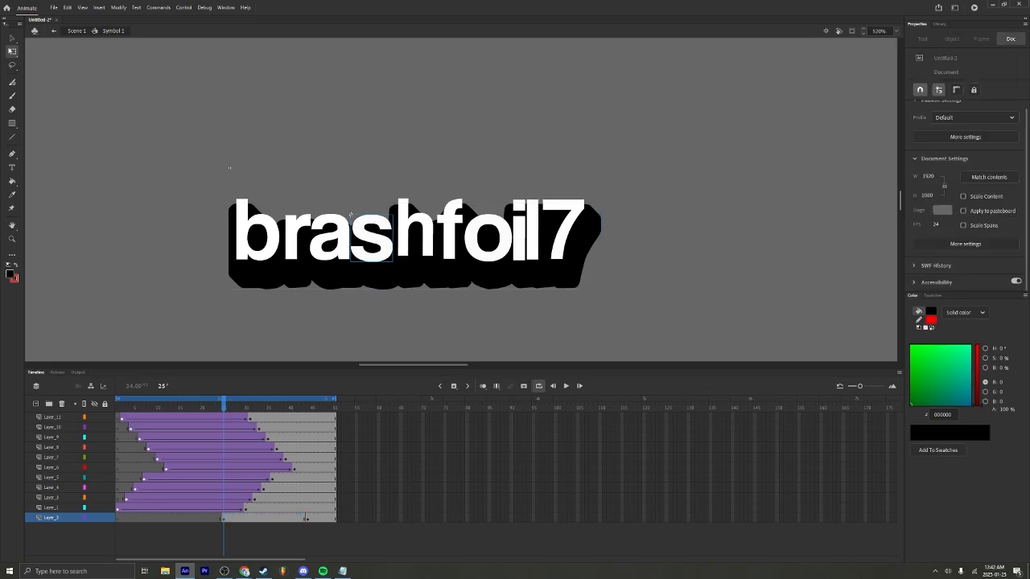
left_click(224, 519)
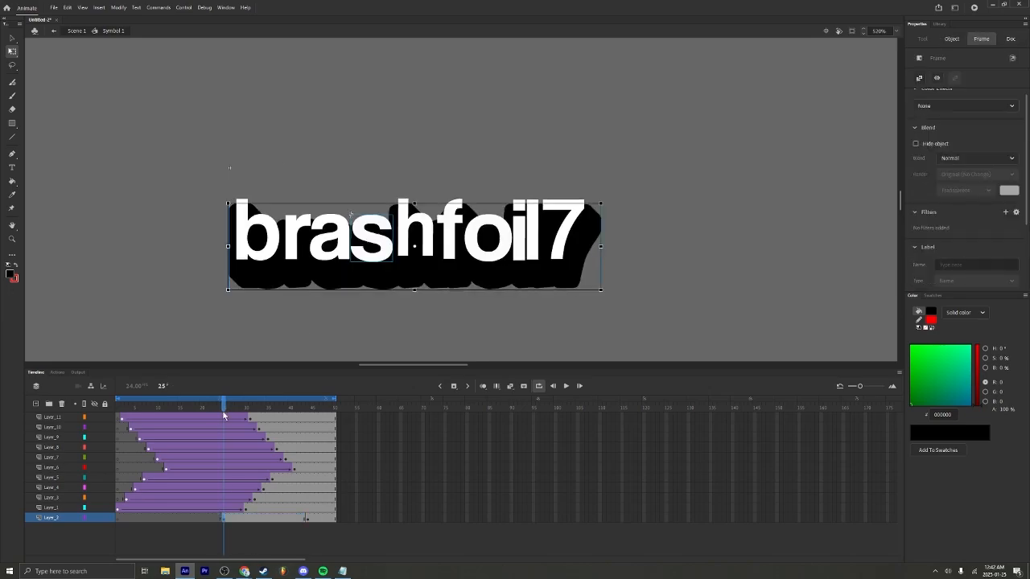
key("alt+shift+3")
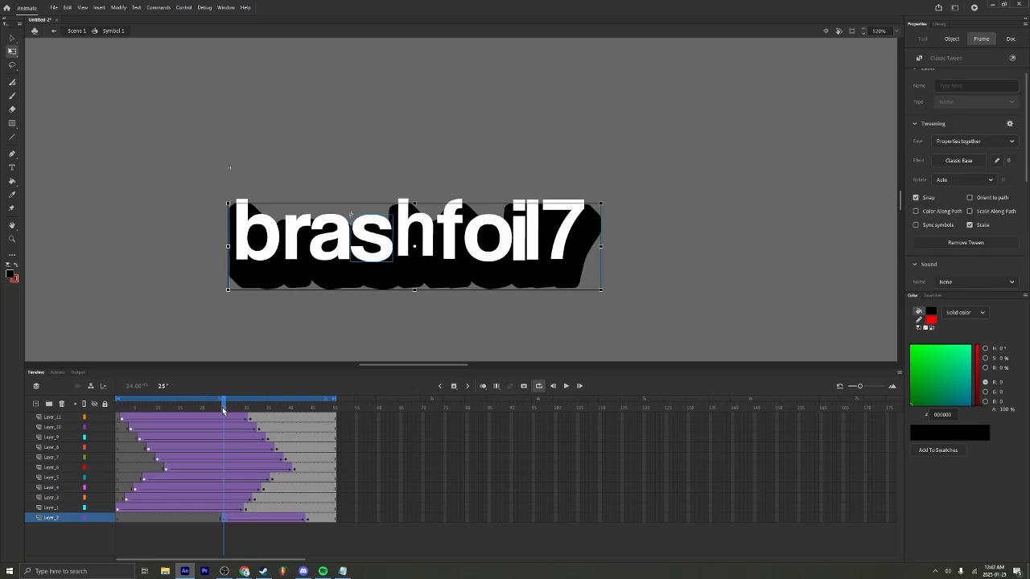
key("Return")
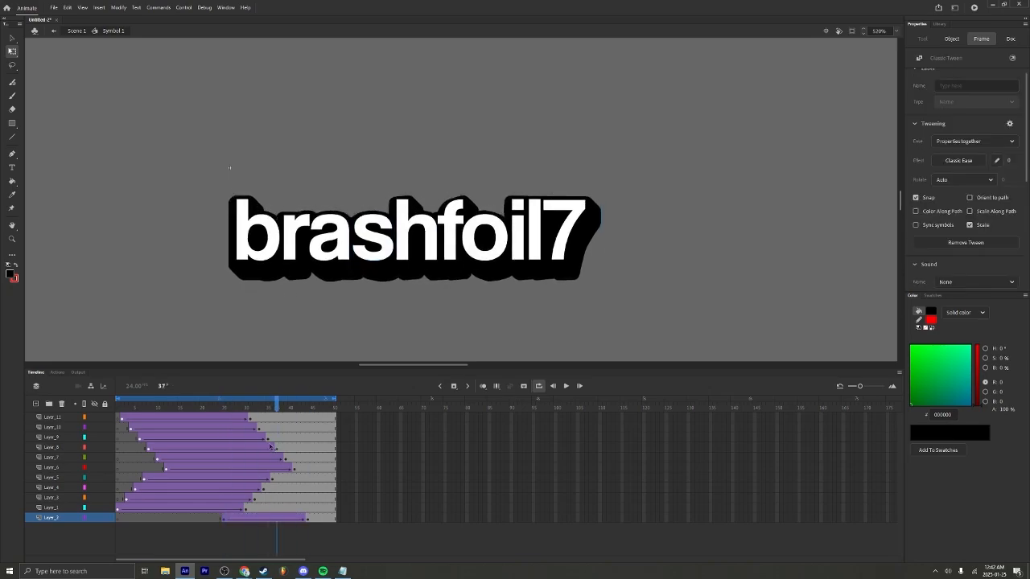
key("Return")
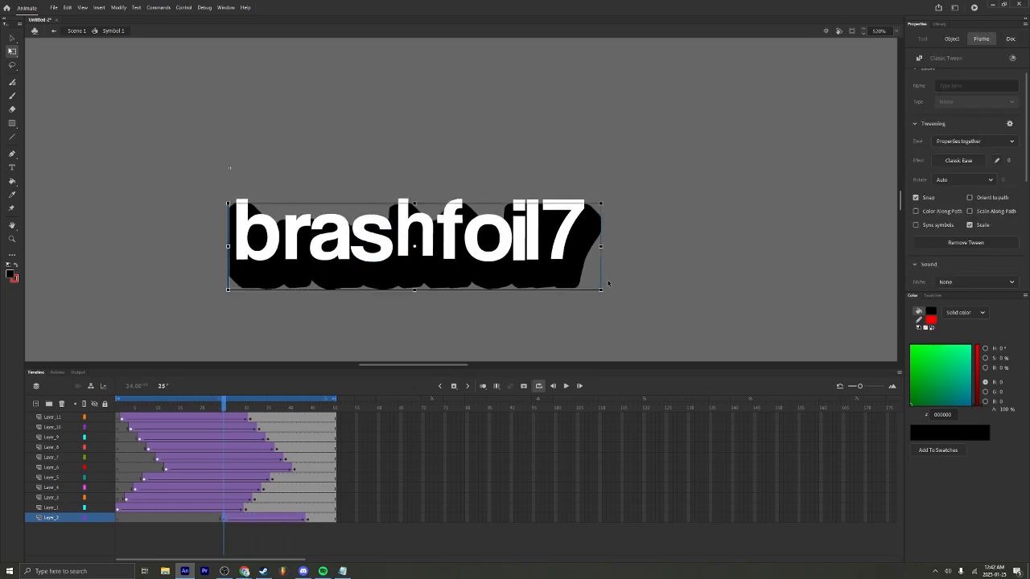
Apply an Alpha color effect to the outline's frame 25 keyframe and lower it to fully transparent.
scroll(970, 185, "down", 3)
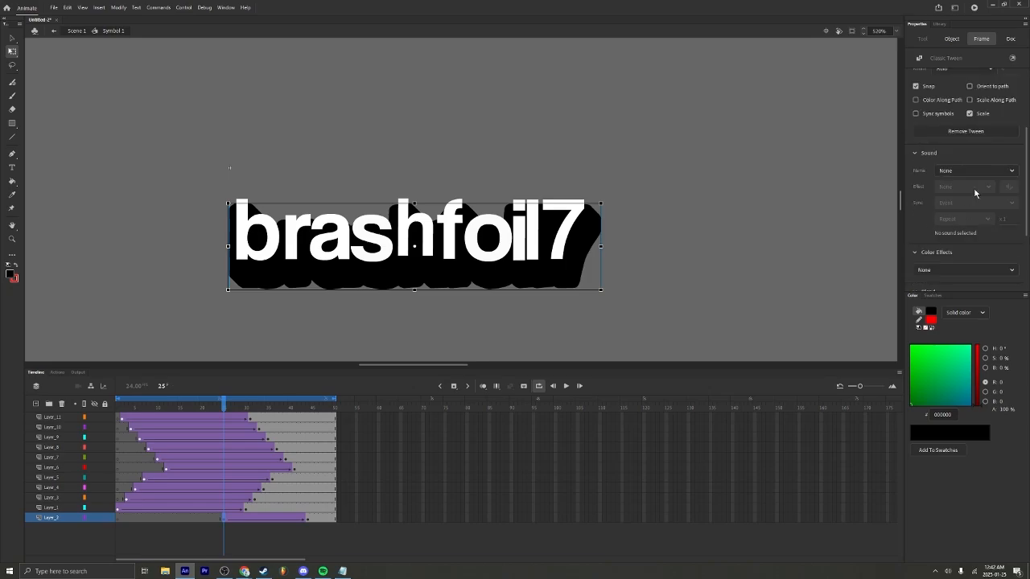
left_click(950, 269)
left_click(958, 340)
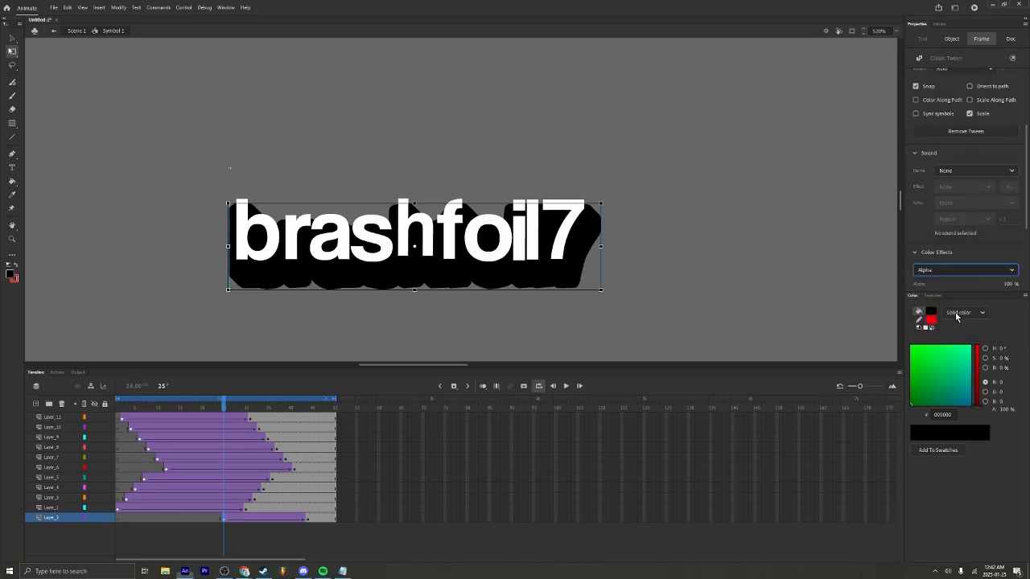
scroll(973, 265, "down", 3)
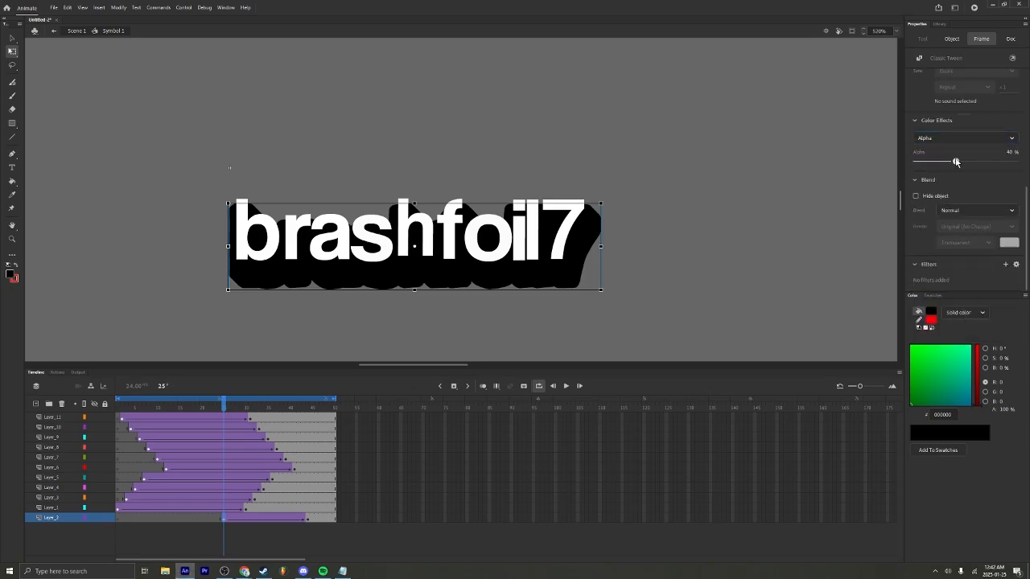
left_click_drag(1003, 163, 932, 165)
Set the outline tween's easing to Cubic Ease Out.
scroll(932, 165, "up", 5)
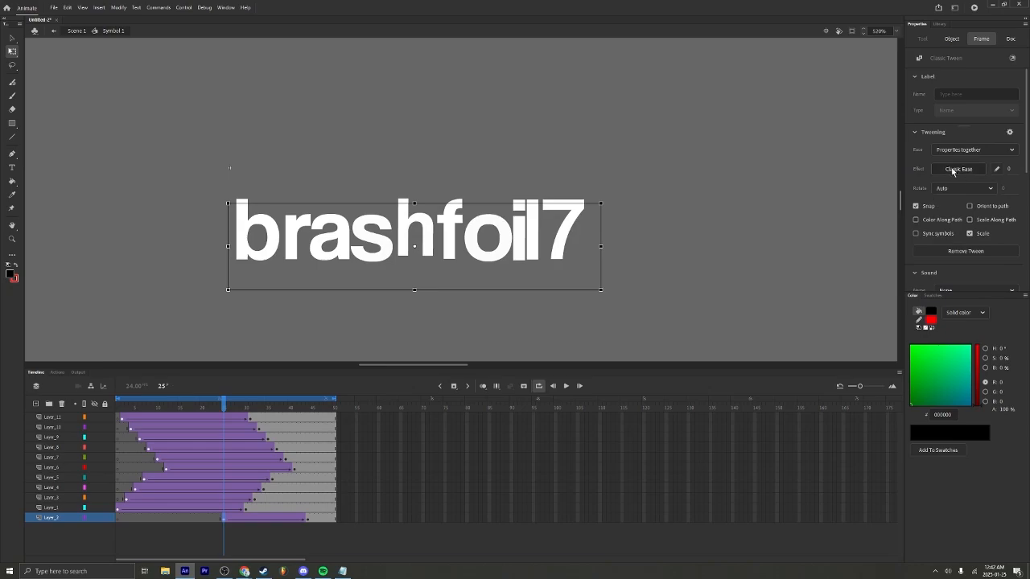
left_click(953, 170)
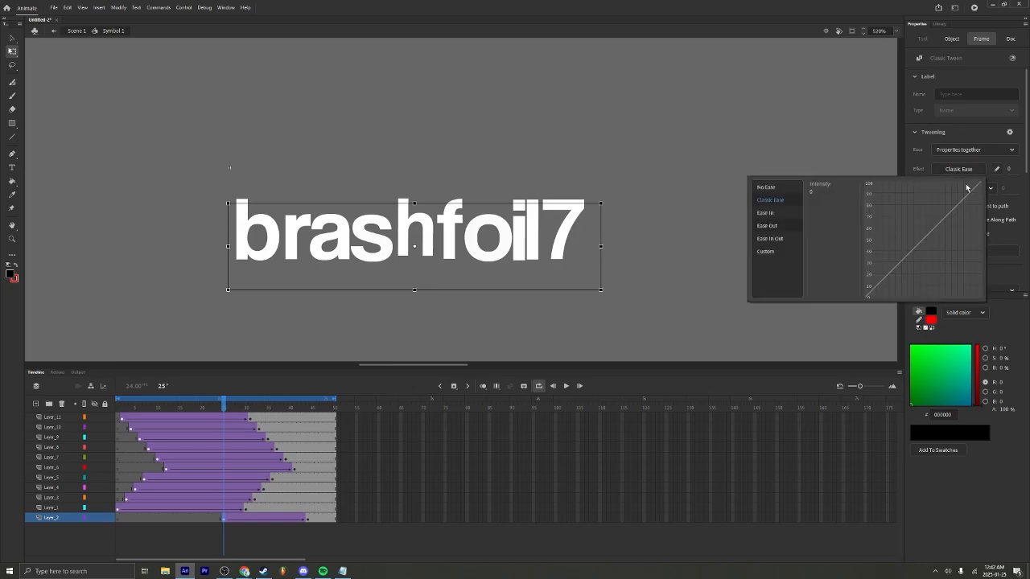
left_click(771, 227)
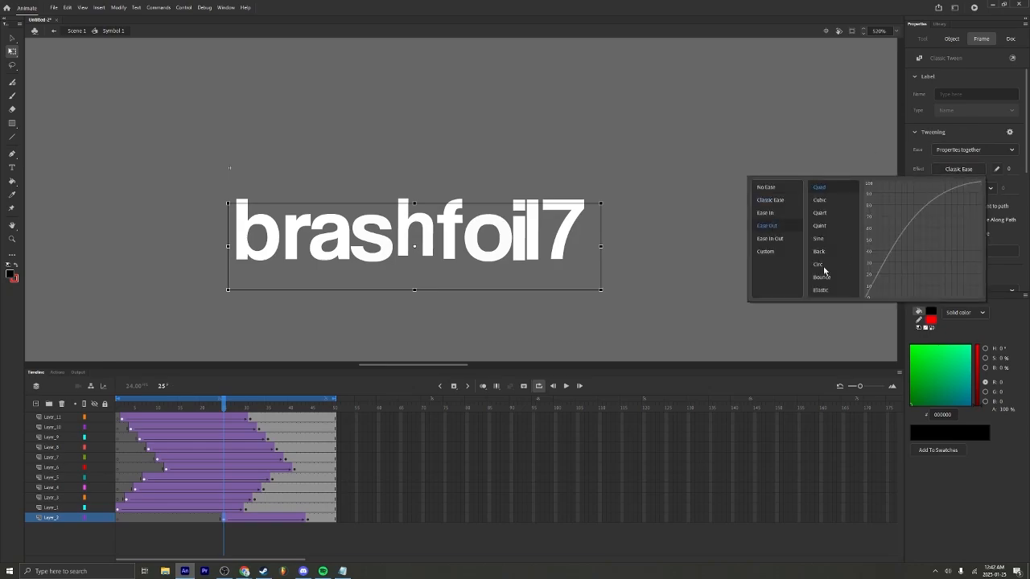
double_click(825, 200)
Preview the complete animation from frame 1 to check the outline fading in behind the letters.
key("Return")
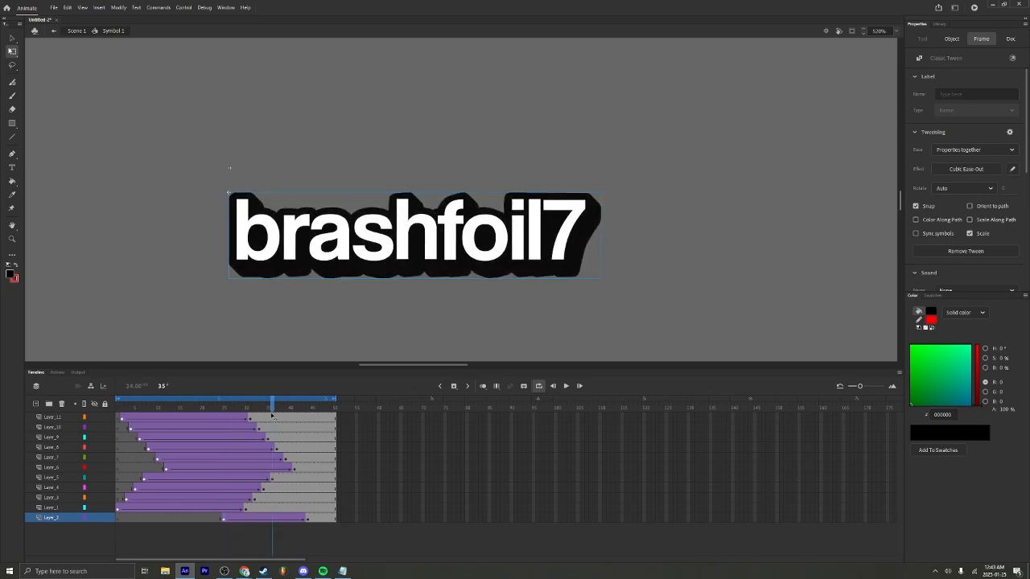
left_click_drag(136, 452, 115, 451)
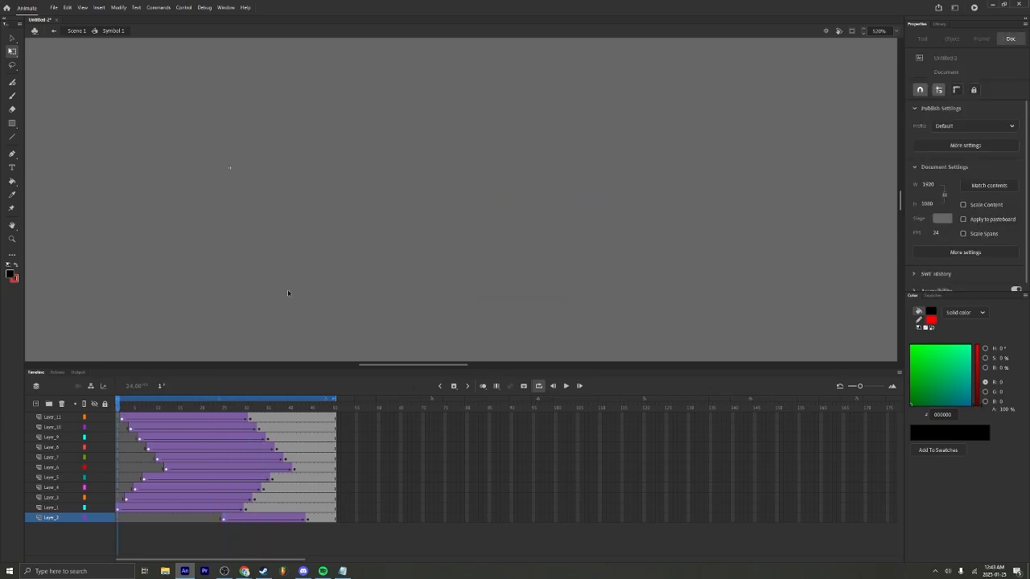
scroll(338, 296, "down", 6)
left_click(566, 387)
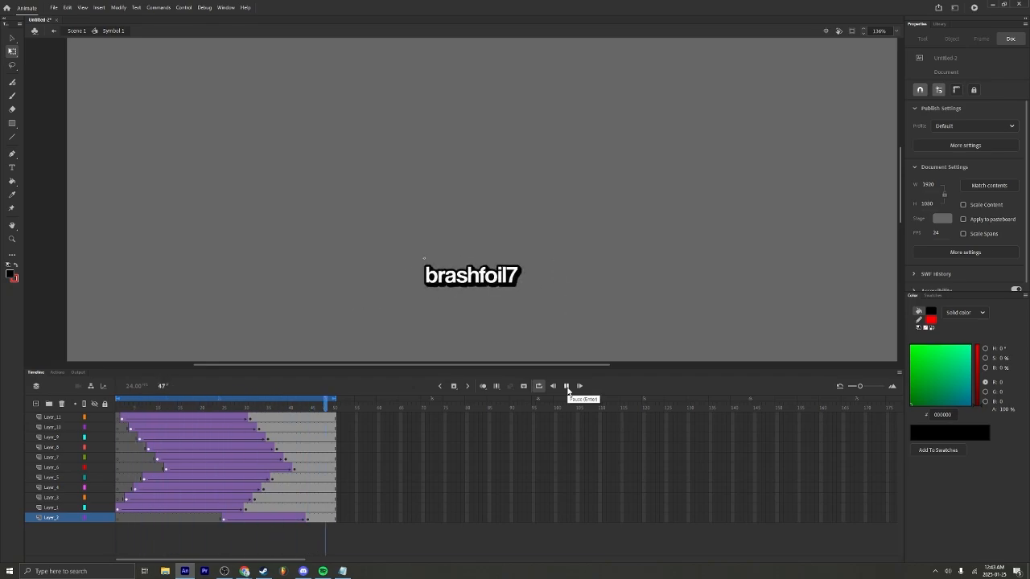
left_click(566, 387)
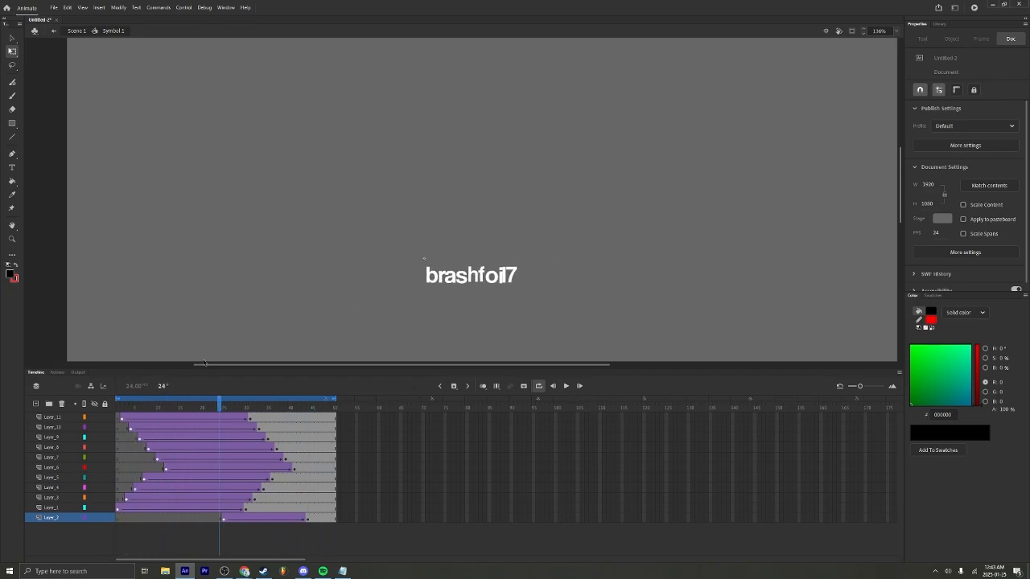
Return to Scene 1 and set the text symbol's first looping frame to 50.
left_click(53, 31)
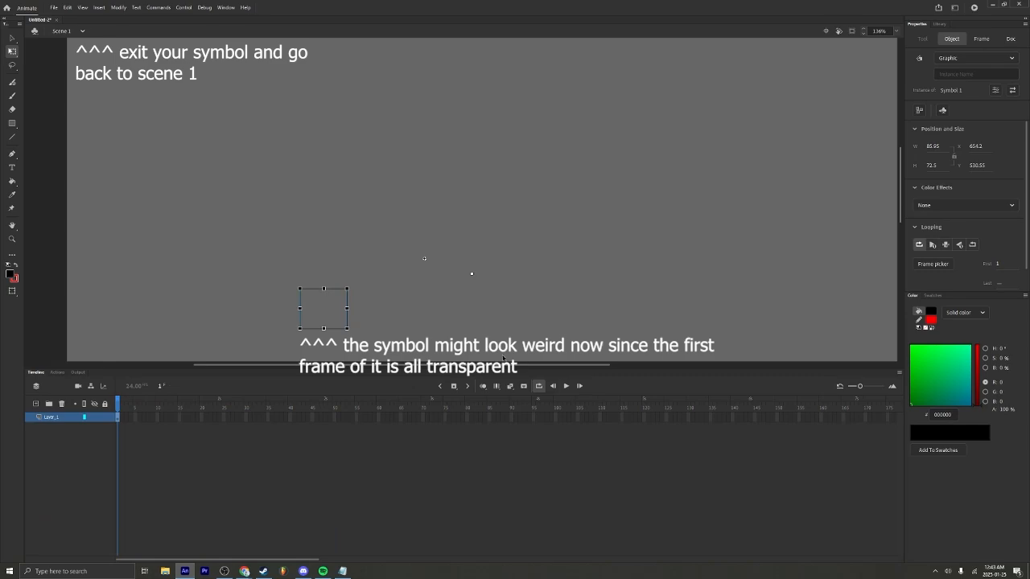
double_click(336, 312)
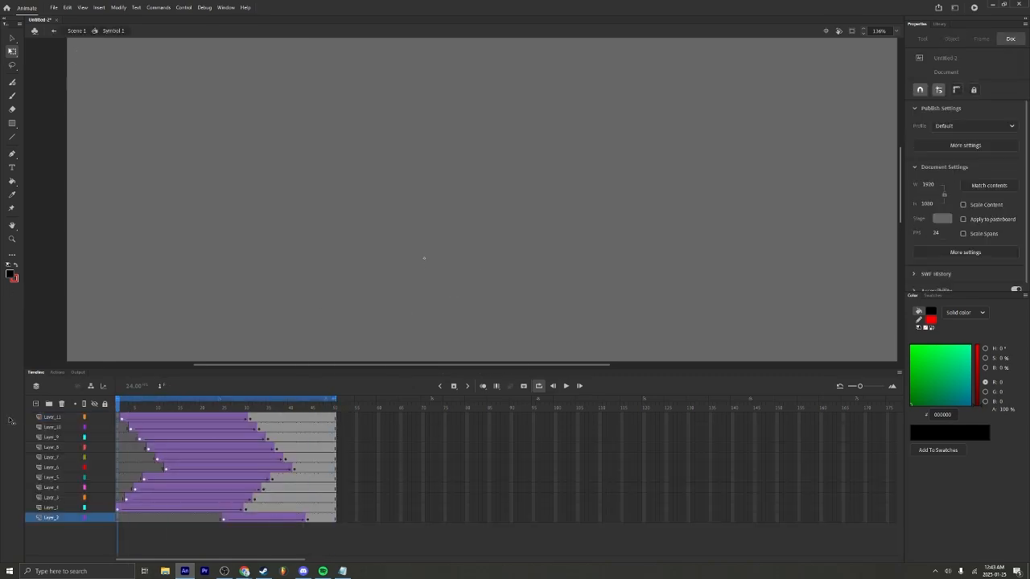
left_click(53, 30)
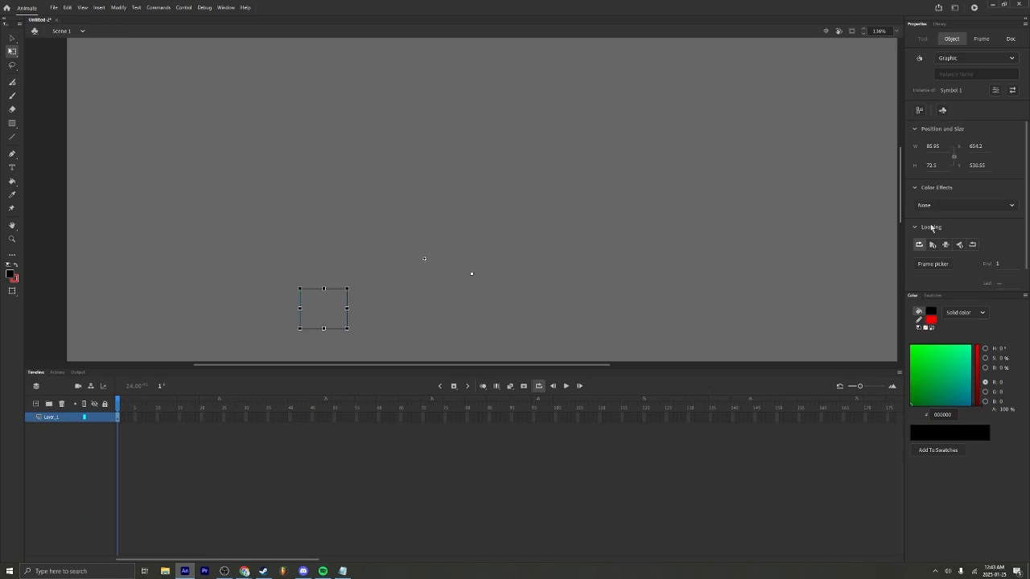
left_click(997, 264)
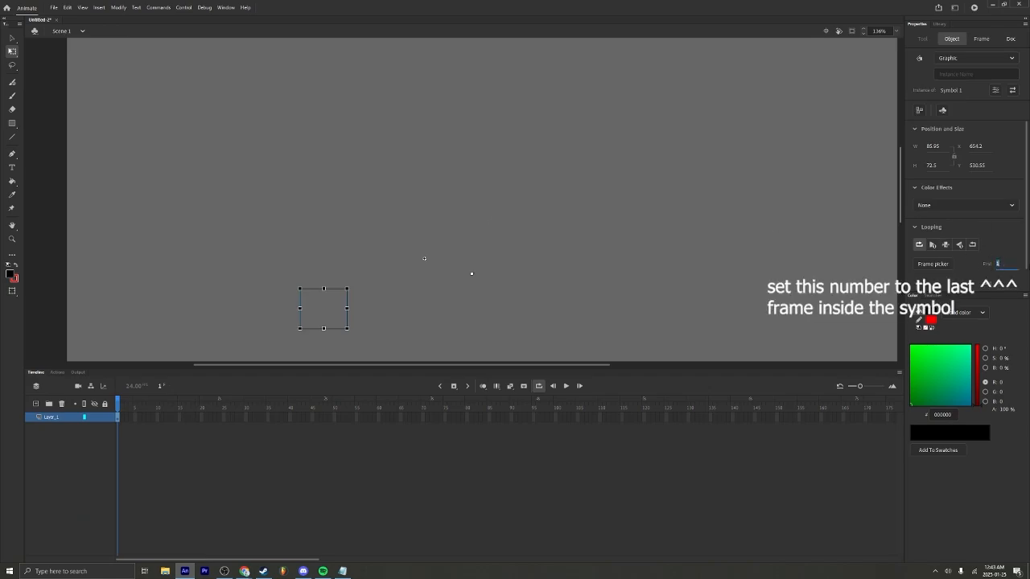
type("50")
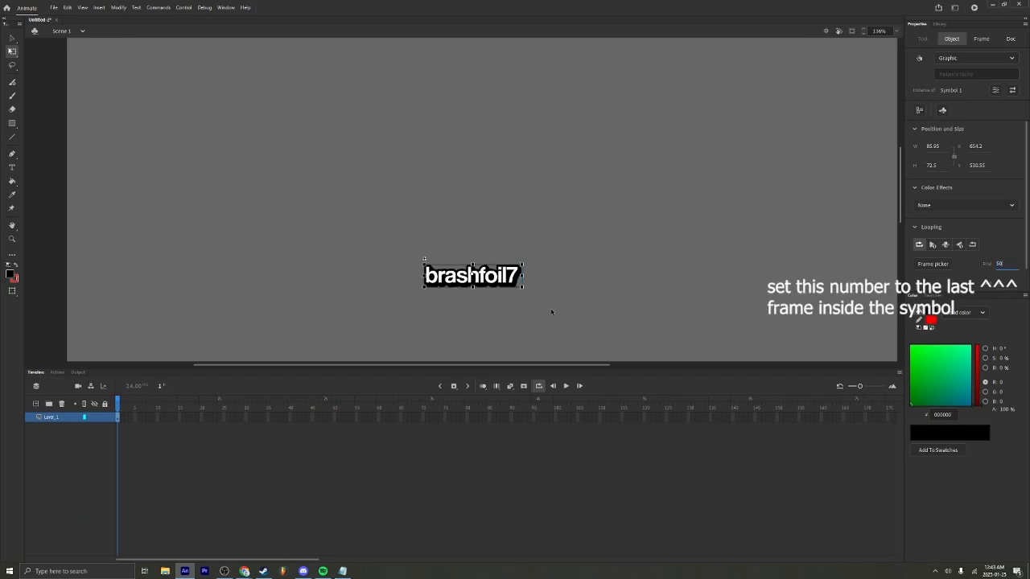
left_click(551, 312)
Enlarge the brashfoil7 symbol to about half the stage's width and center it horizontally on the stage.
scroll(515, 249, "down", 5)
left_click(448, 235)
left_click_drag(453, 231, 589, 159)
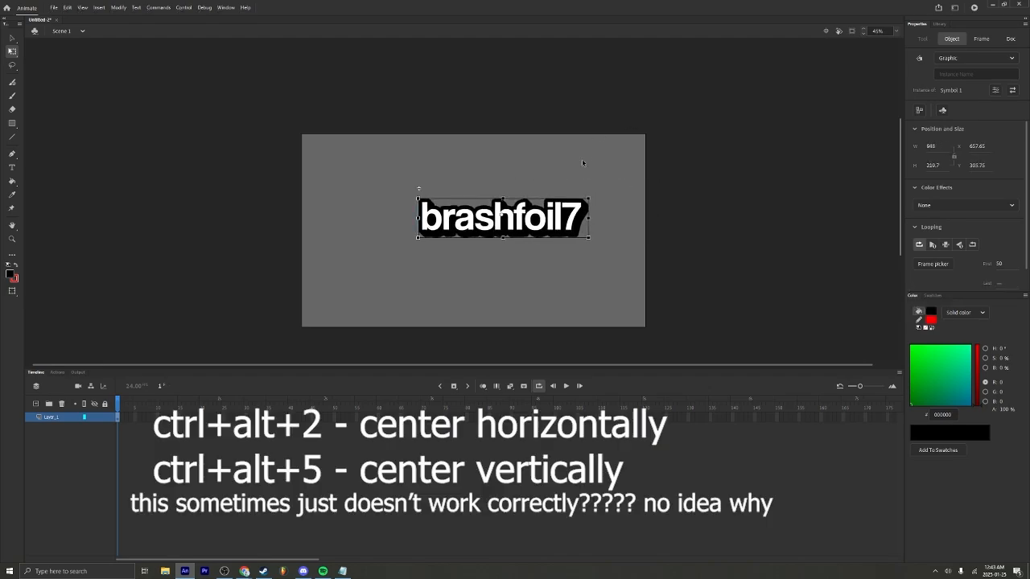
key("ctrl+alt+2")
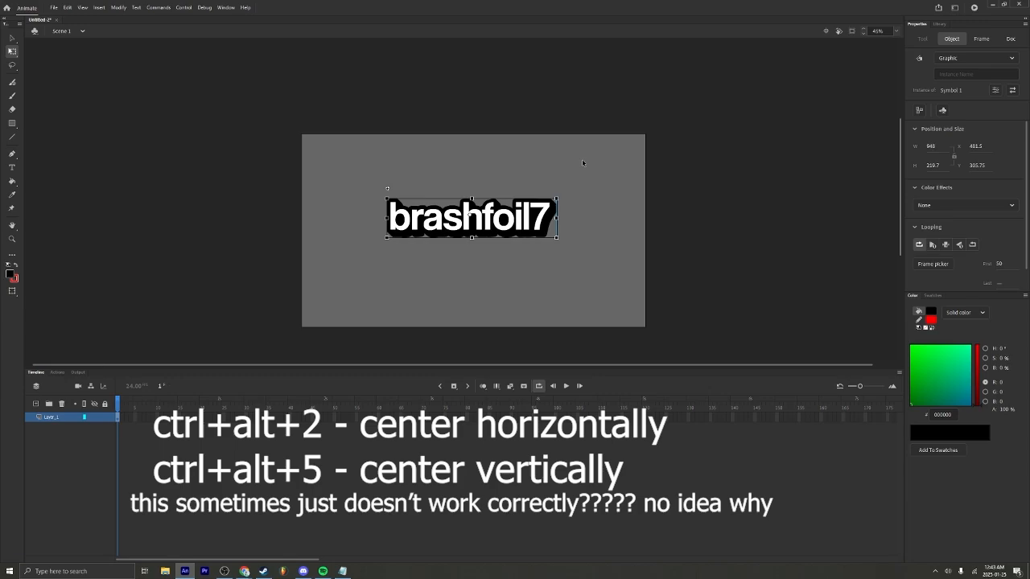
Try to center the symbol vertically on the stage and nudge it down toward the middle.
key("ctrl+alt+5")
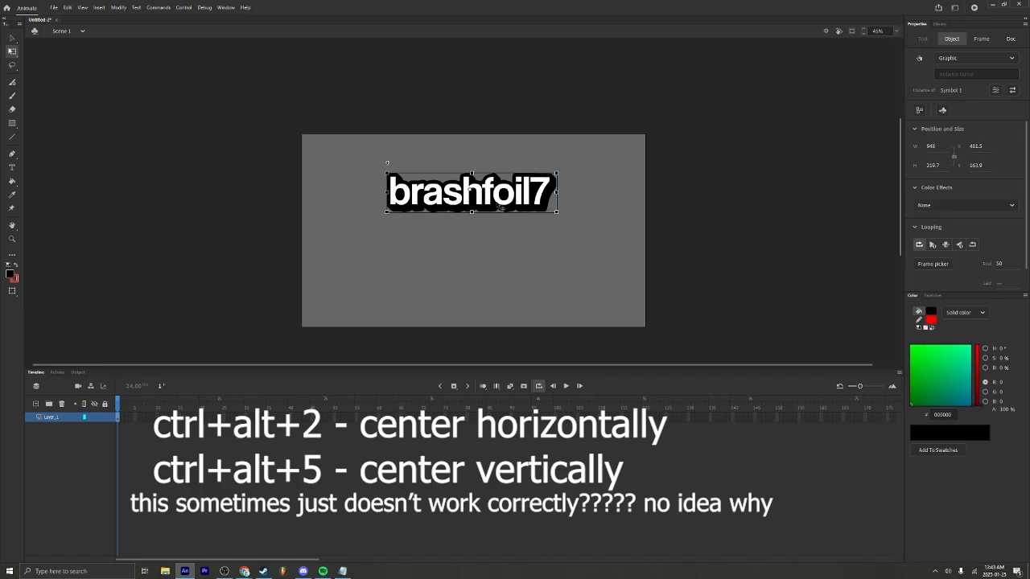
key("shift+Down")
key("shift+Down")
key("shift+Down")
key("shift+Down")
key("shift+Down")
key("shift+Down")
key("shift+Down")
key("shift+Down")
key("shift+Down")
key("shift+Down")
key("shift+Down")
key("shift+Down")
key("shift+Down")
key("shift+Down")
key("shift+Down")
key("shift+Down")
key("shift+Down")
key("shift+Down")
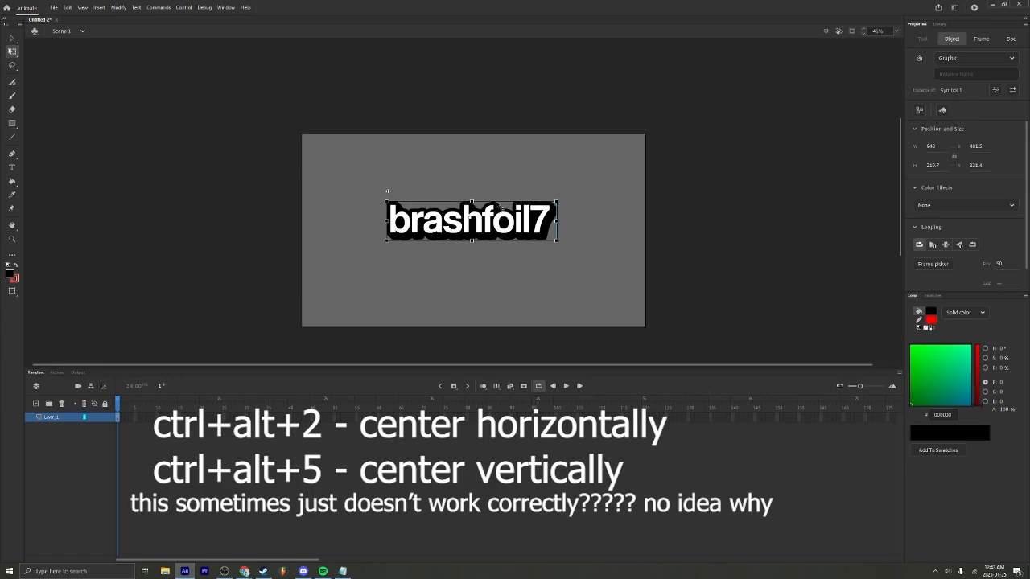
Align the symbol vertically again and nudge it down to the stage's middle, at about Y 366.
key("ctrl+alt+5")
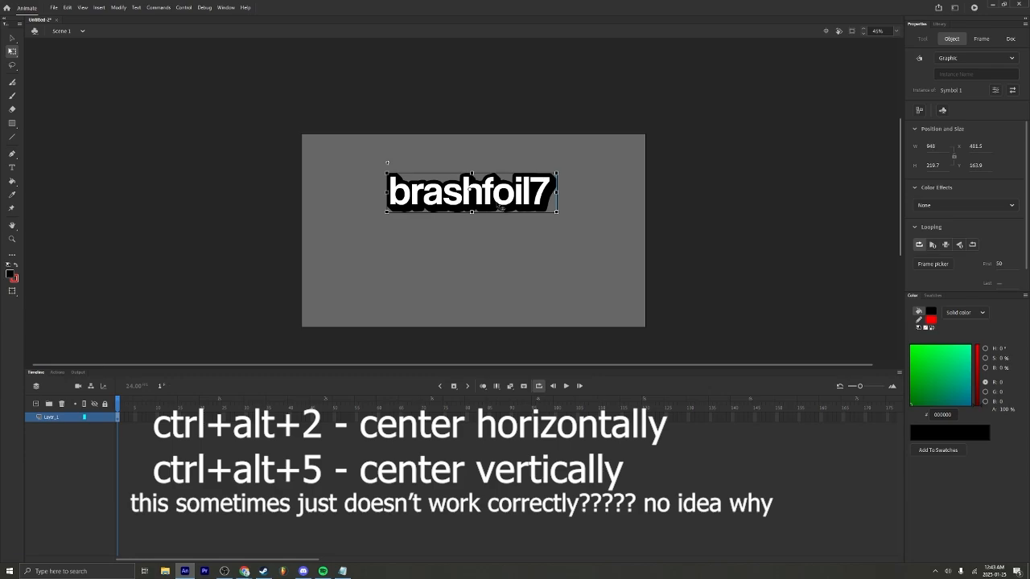
key("shift+Down")
key("shift+Down")
key("shift+Down")
key("shift+Down")
key("shift+Down")
key("shift+Down")
key("shift+Down")
key("shift+Down")
key("shift+Down")
key("shift+Down")
key("shift+Down")
key("shift+Down")
key("shift+Down")
key("shift+Down")
key("shift+Down")
key("shift+Down")
key("shift+Down")
key("shift+Down")
key("shift+Down")
key("shift+Down")
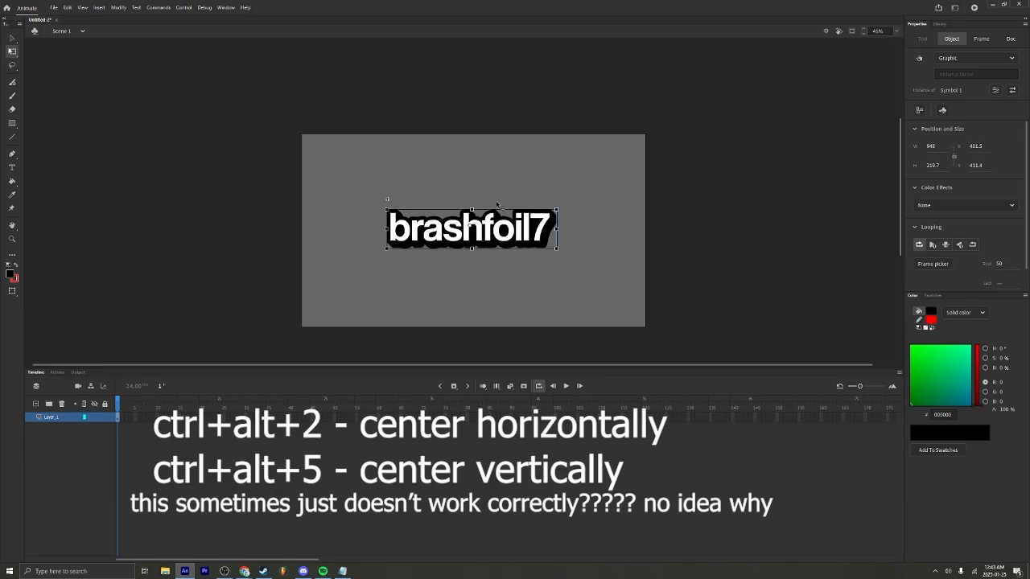
key("shift+Up")
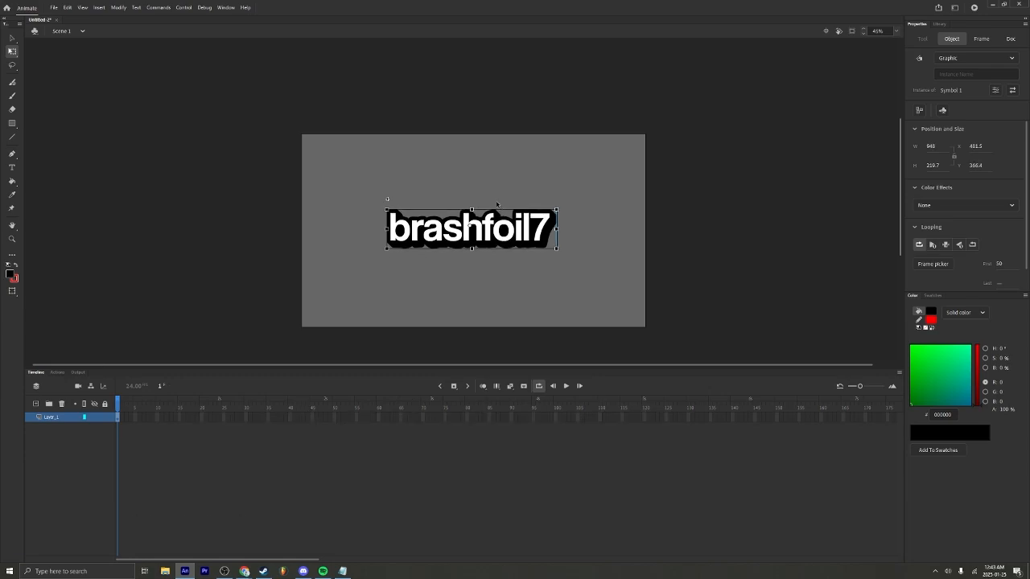
Set the selected symbol's first looping frame to 1.
left_click(233, 253)
left_click(480, 233)
left_click(1000, 263)
type("1")
left_click(740, 268)
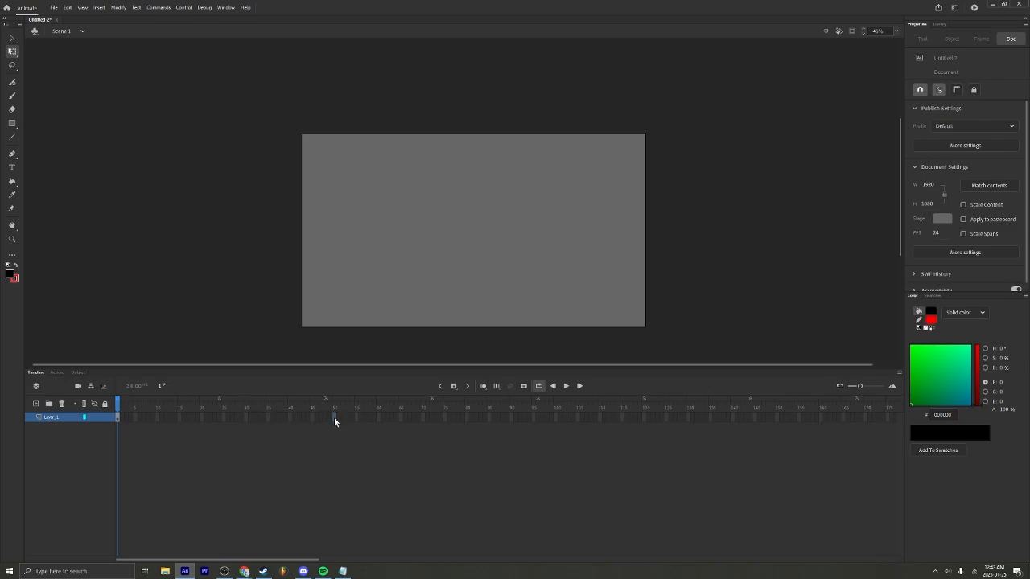
Extend the Scene 1 layer to frame 50, check it against the symbol's own timeline, and return to frame 1.
key("F5")
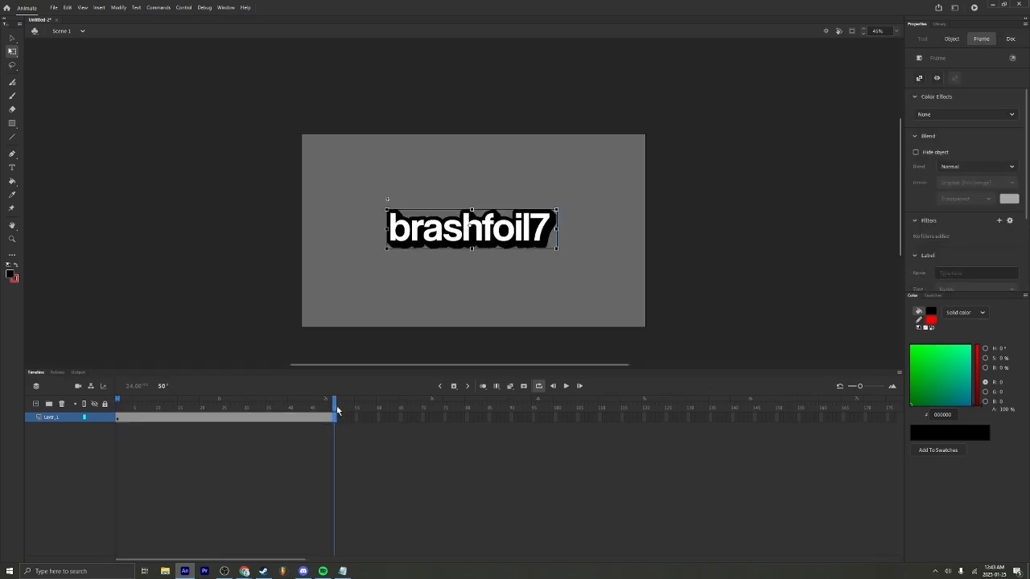
mouse_move(335, 409)
left_mouse_down()
mouse_move(243, 422)
mouse_move(343, 427)
left_mouse_up()
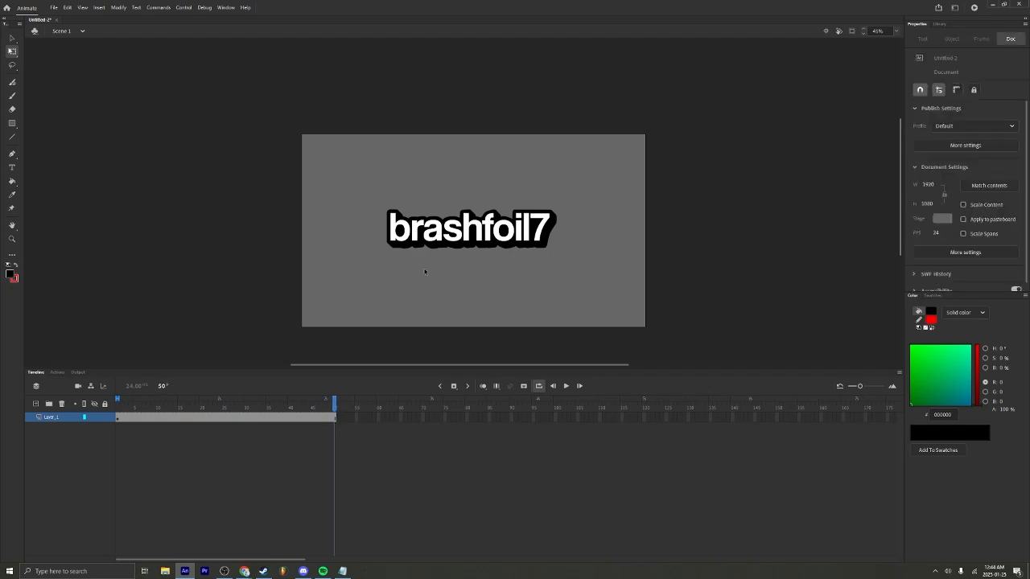
double_click(443, 232)
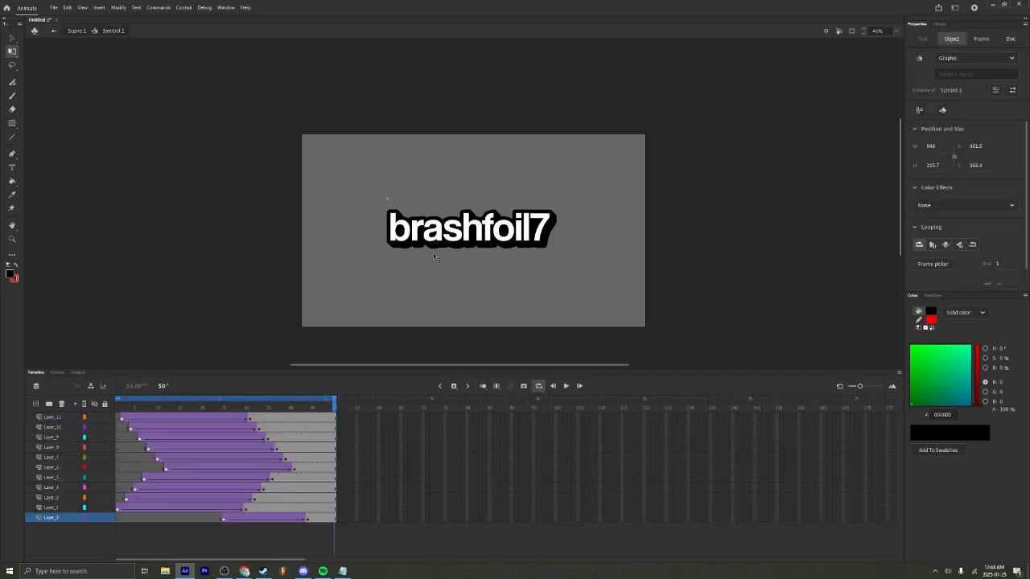
left_click(35, 30)
left_click_drag(334, 420, 34, 416)
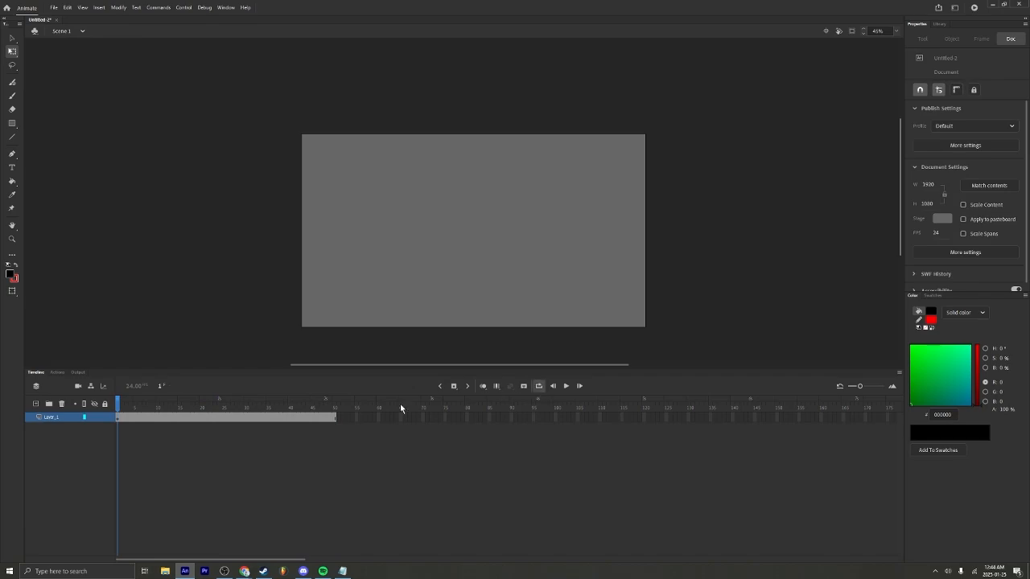
Stretch the playback loop range across frames 1 to 50 and play the animation from frame 1.
left_click(122, 401)
left_click_drag(120, 400, 509, 401)
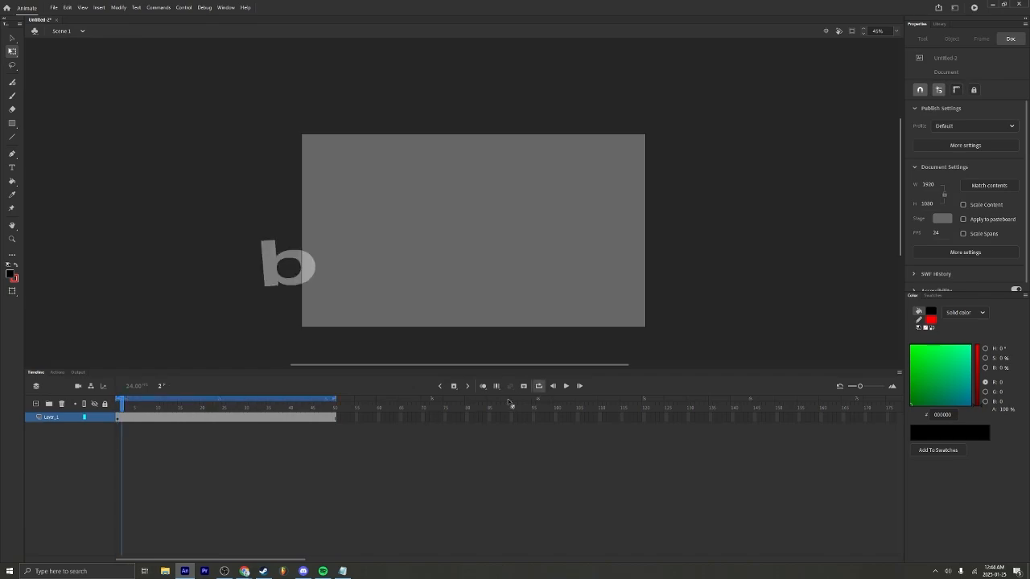
left_click(118, 409)
left_click(566, 386)
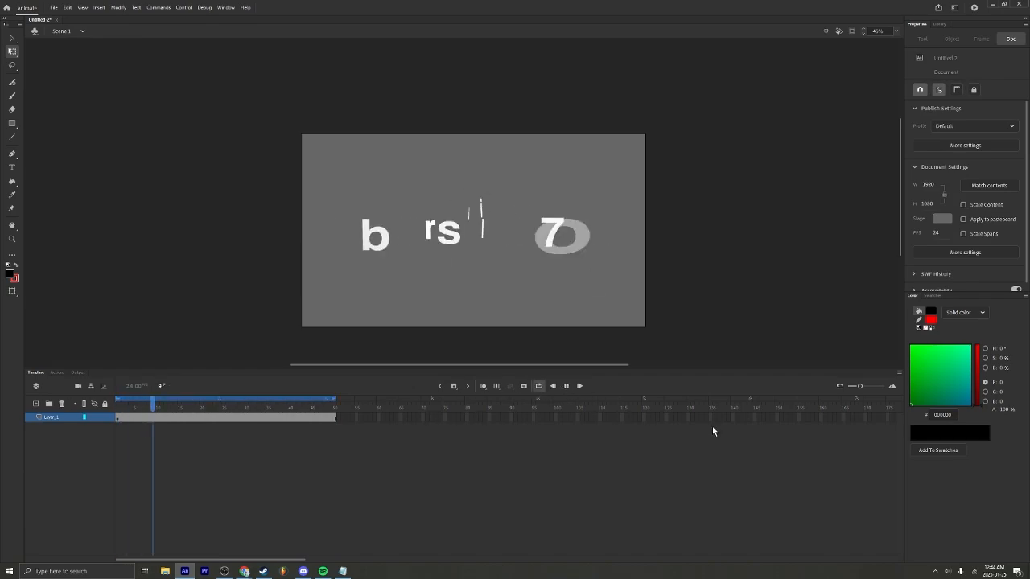